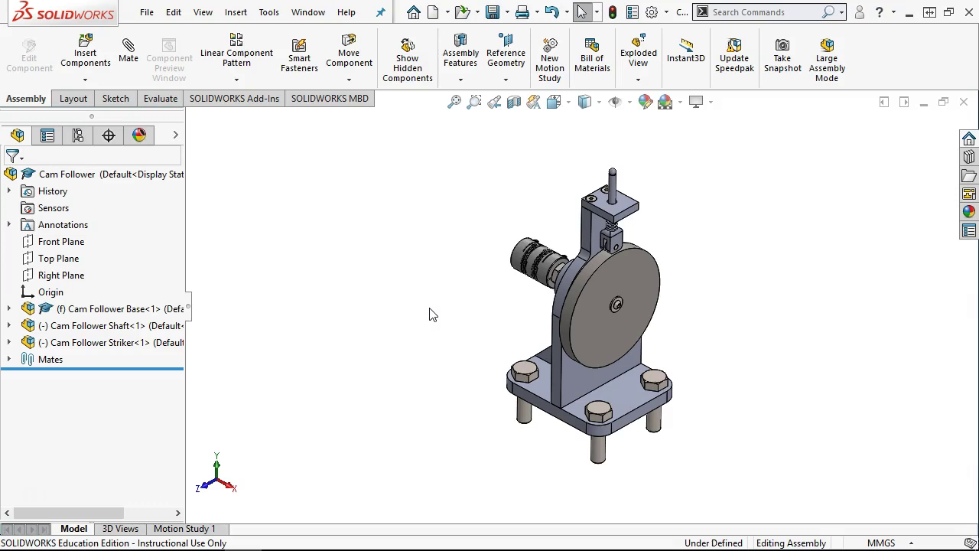
Examine the cam follower assembly, especially how the striker's ball bearing sits in its holder and against the edge of the cam disk.
middle_click_drag(421, 308, 448, 245)
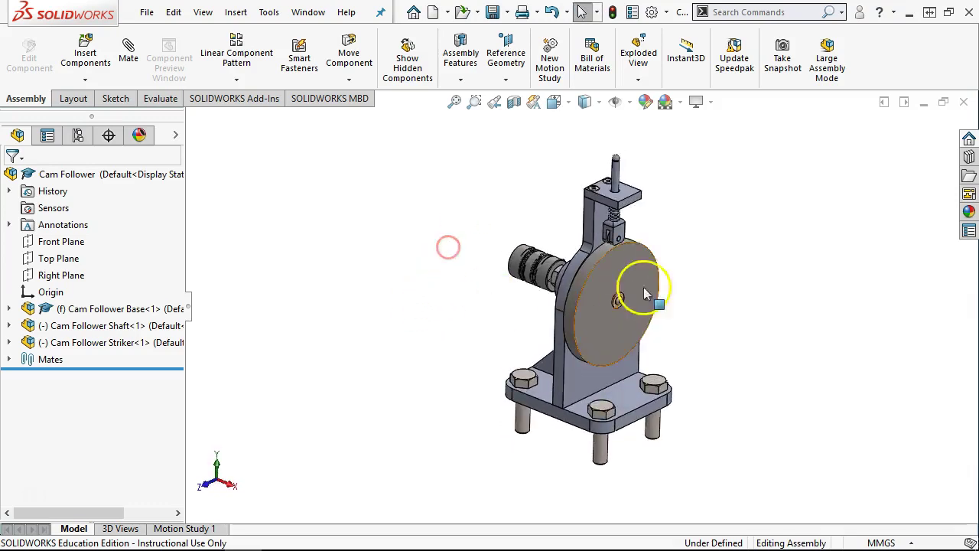
middle_click_drag(640, 296, 662, 259)
left_click(663, 257)
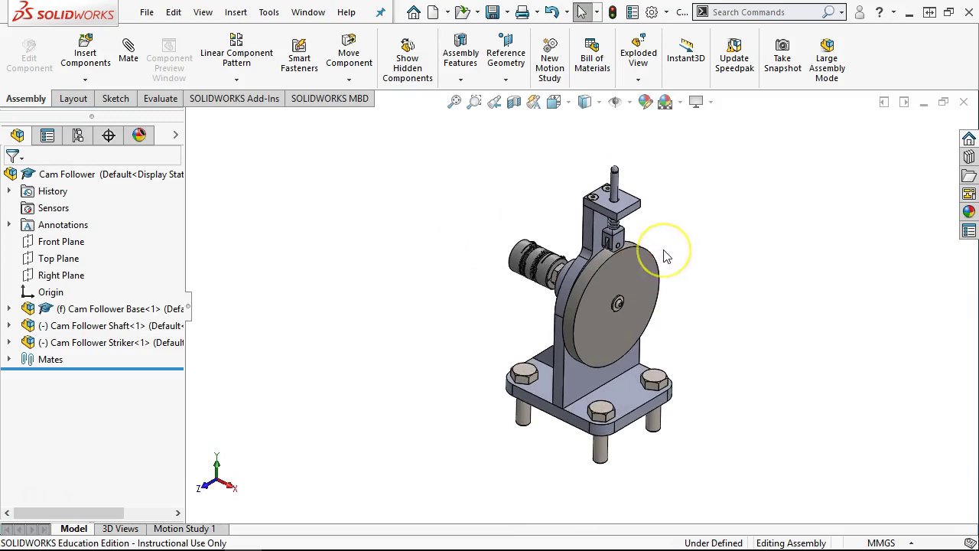
middle_click_drag(663, 257, 684, 160)
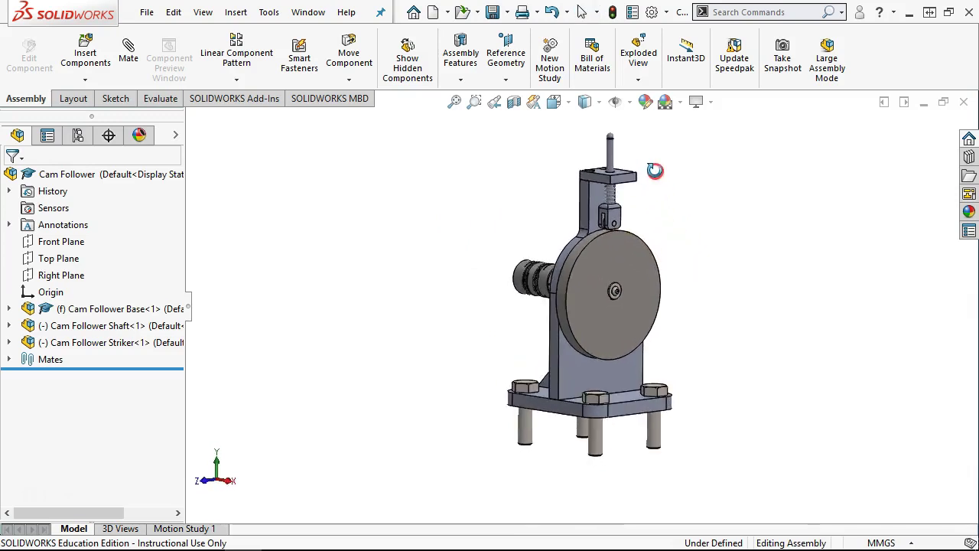
scroll(575, 212, "down", 5)
scroll(659, 218, "down", 3)
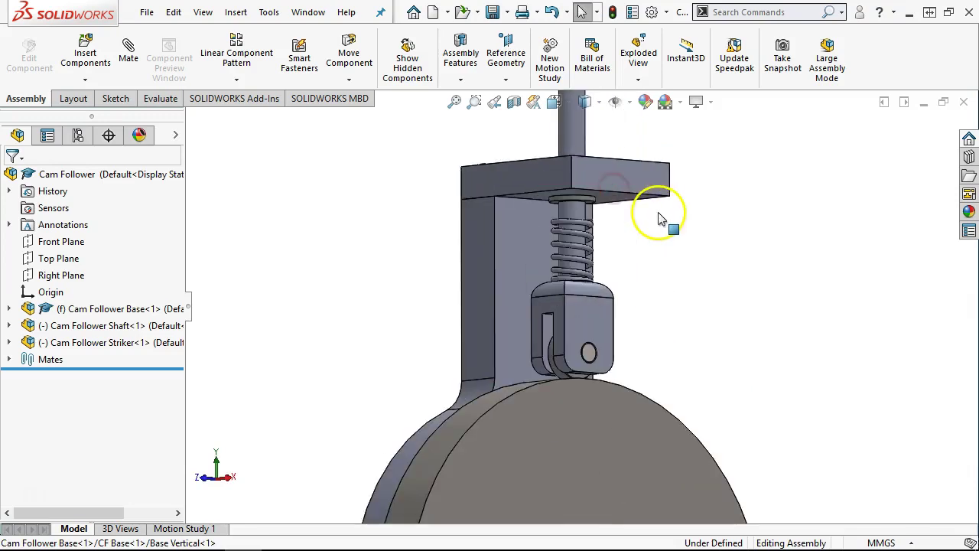
middle_click_drag(654, 218, 704, 278)
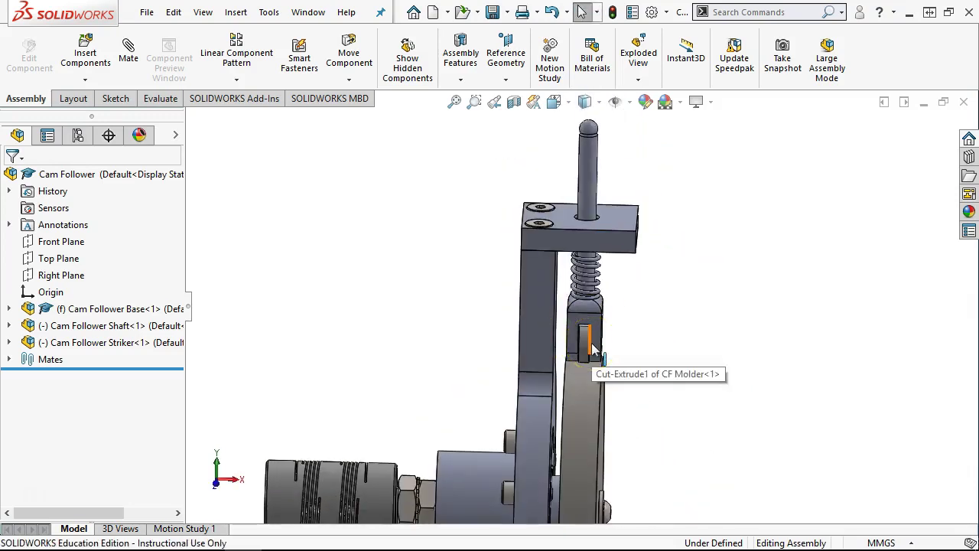
middle_click_drag(590, 345, 557, 336)
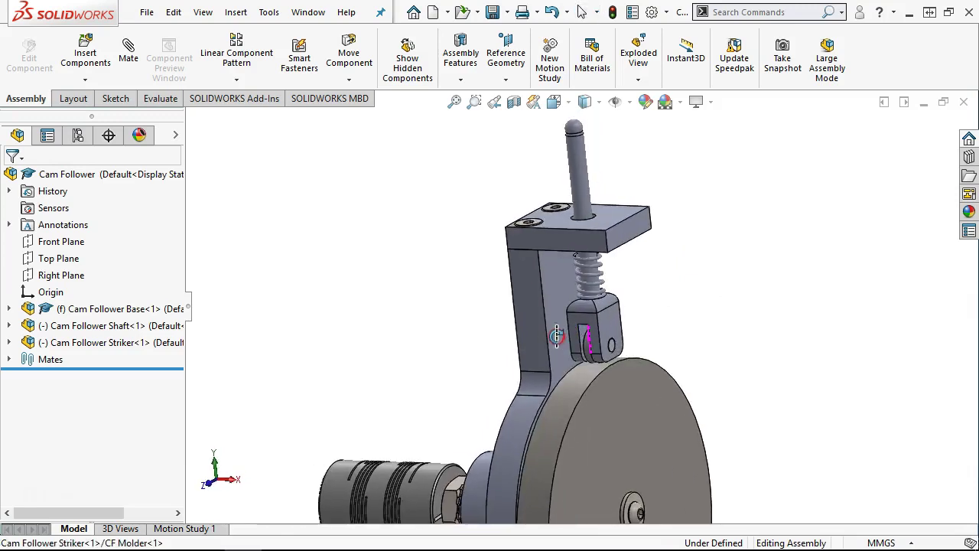
scroll(608, 328, "down", 2)
left_click(597, 333)
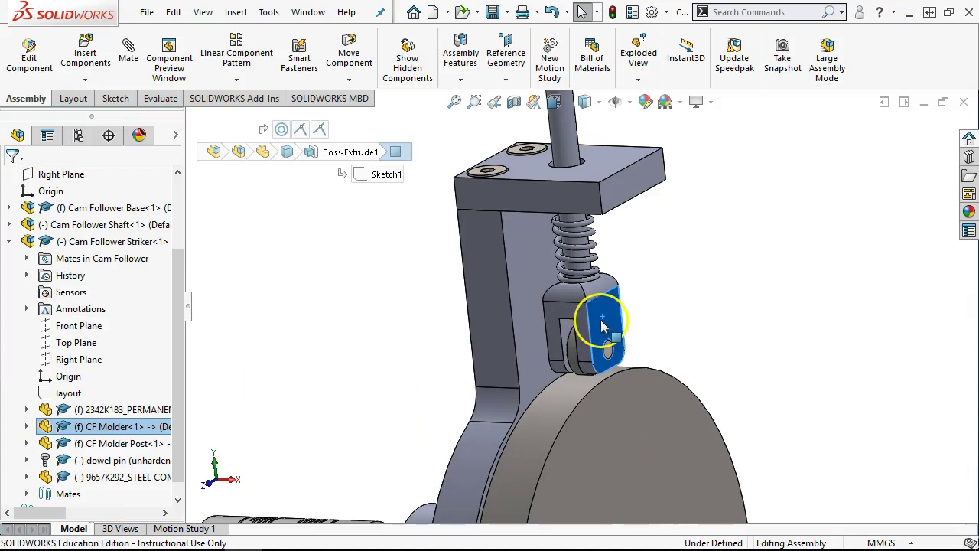
middle_click_drag(653, 295, 686, 246)
left_click(672, 296)
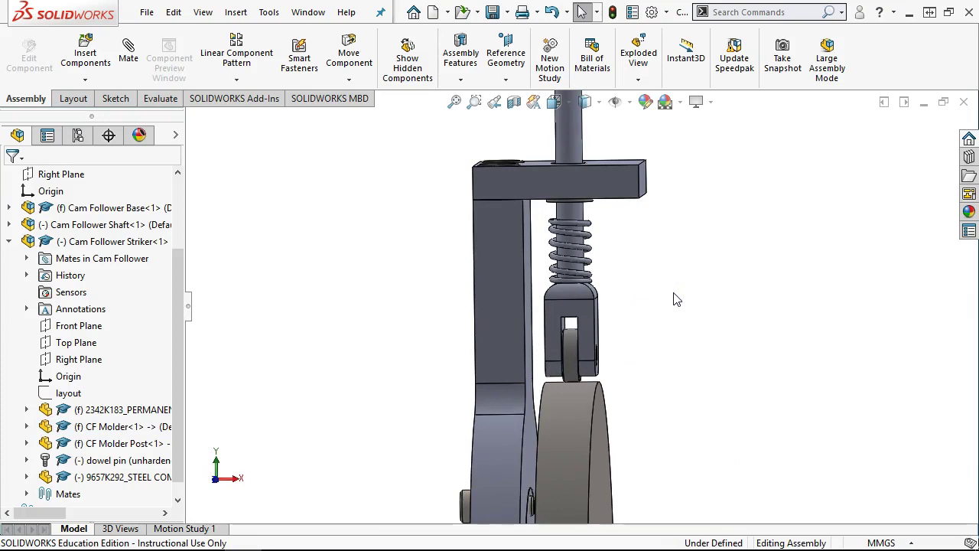
middle_click_drag(618, 308, 575, 322)
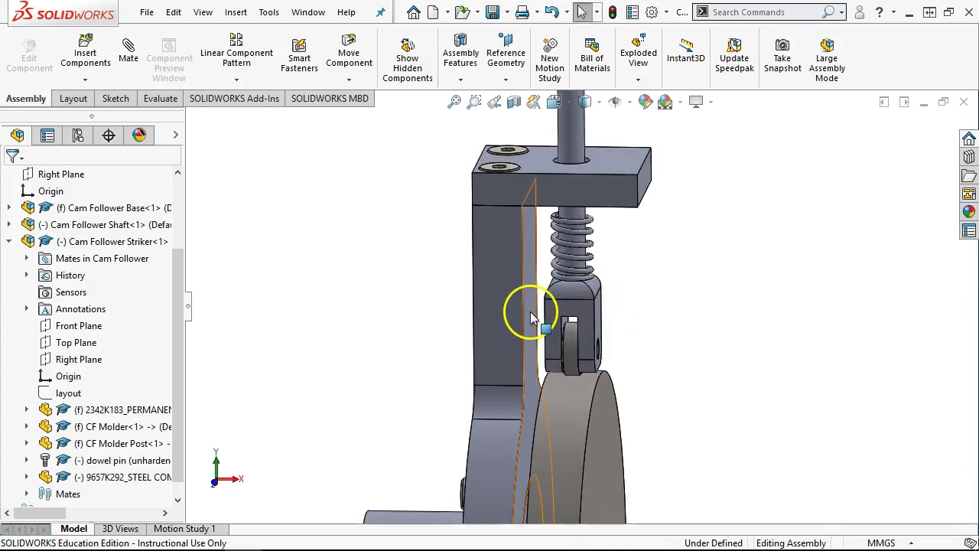
mouse_move(719, 342)
middle_mouse_down()
mouse_move(703, 335)
mouse_move(702, 352)
middle_mouse_up()
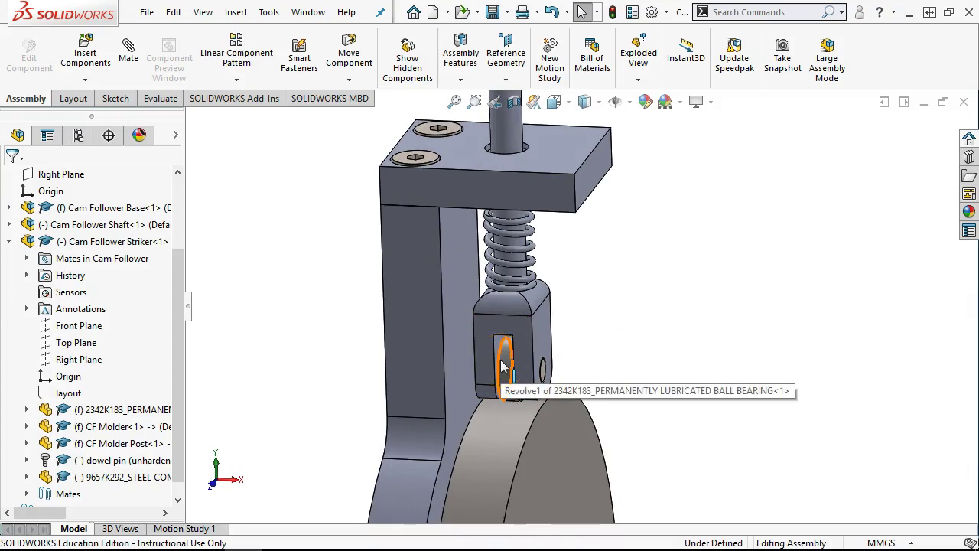
middle_click_drag(617, 343, 641, 339)
Edit the striker's Angle1 mate to the base and set its angle to 10 degrees.
left_click(558, 321)
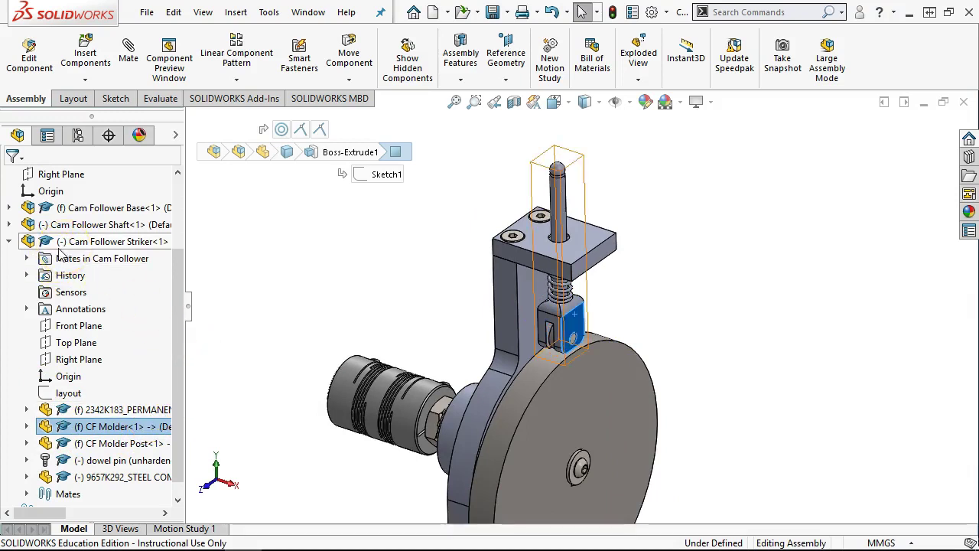
left_click(26, 258)
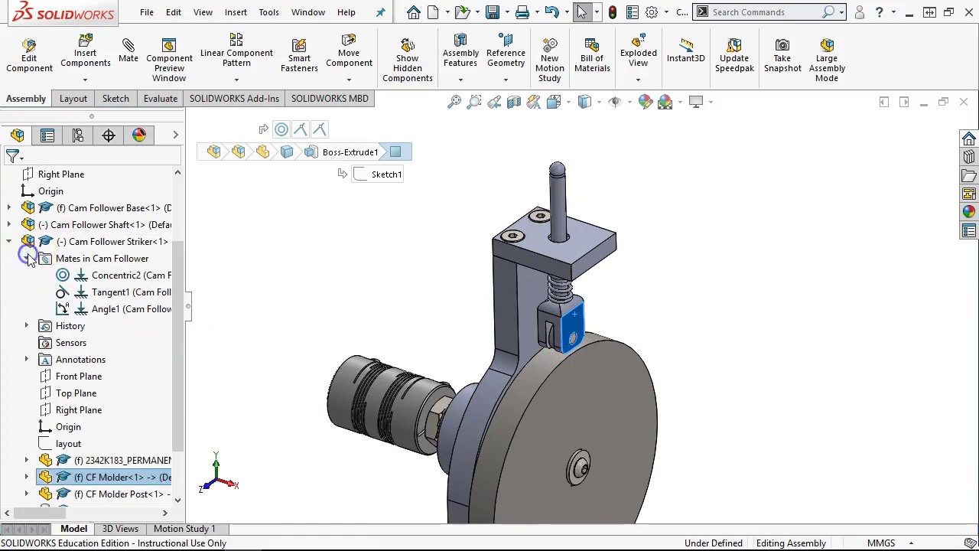
left_click(122, 312)
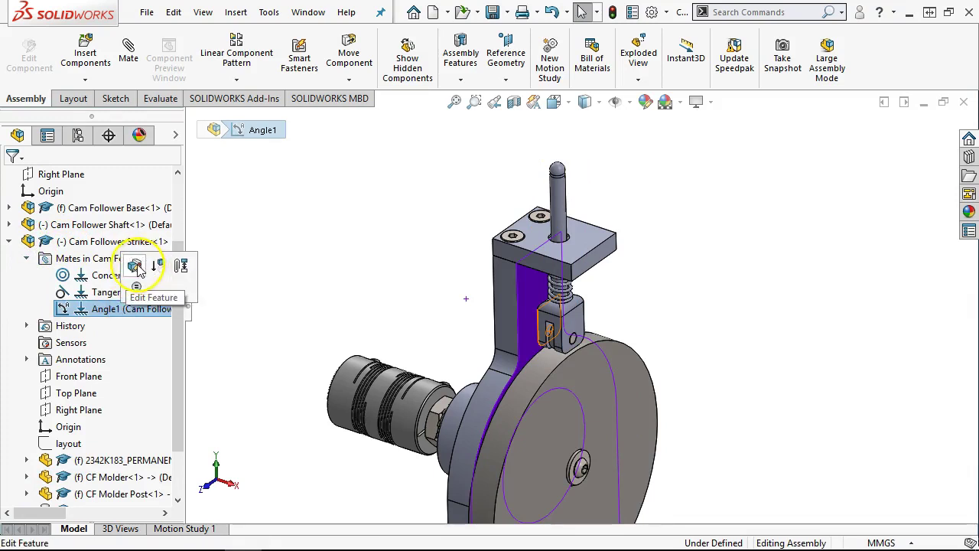
left_click(136, 266)
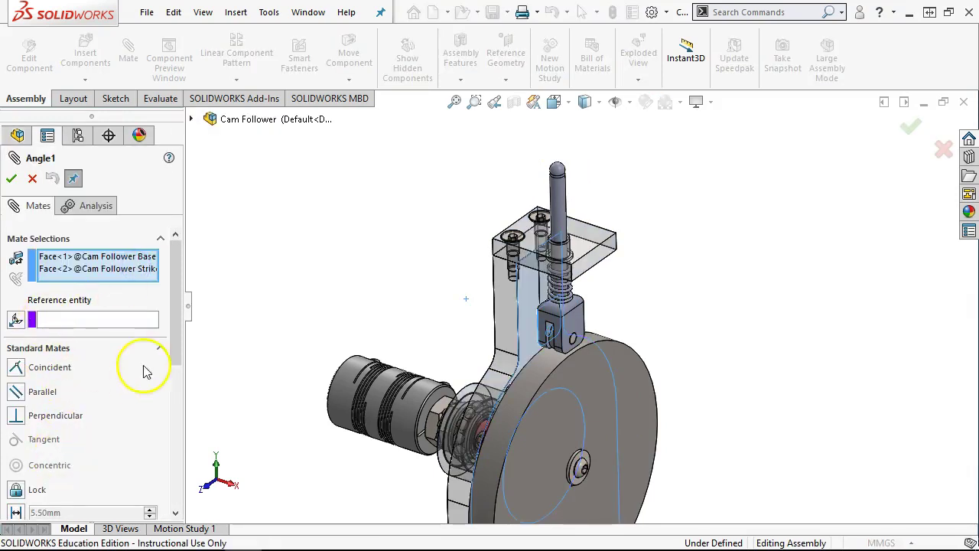
left_click_drag(173, 322, 183, 437)
double_click(34, 245)
type("10")
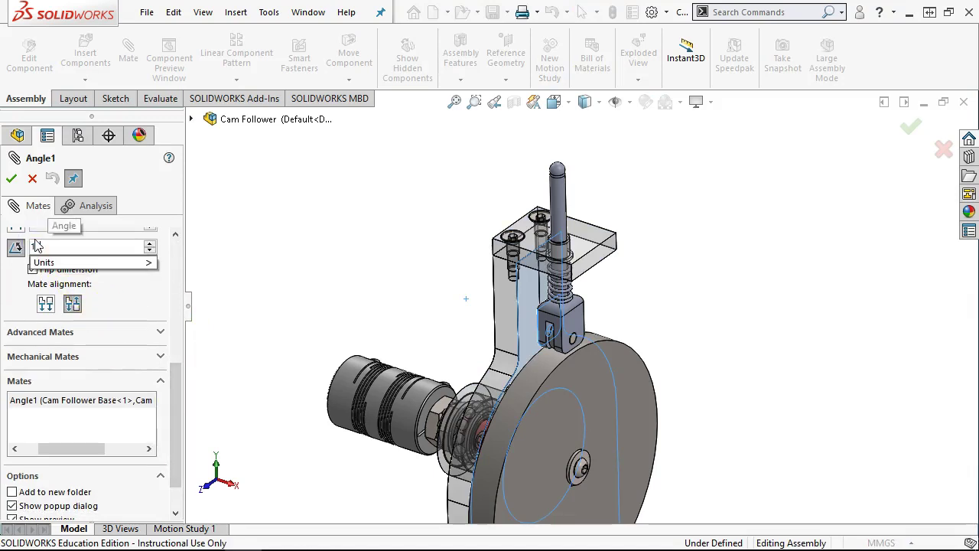
key("Return")
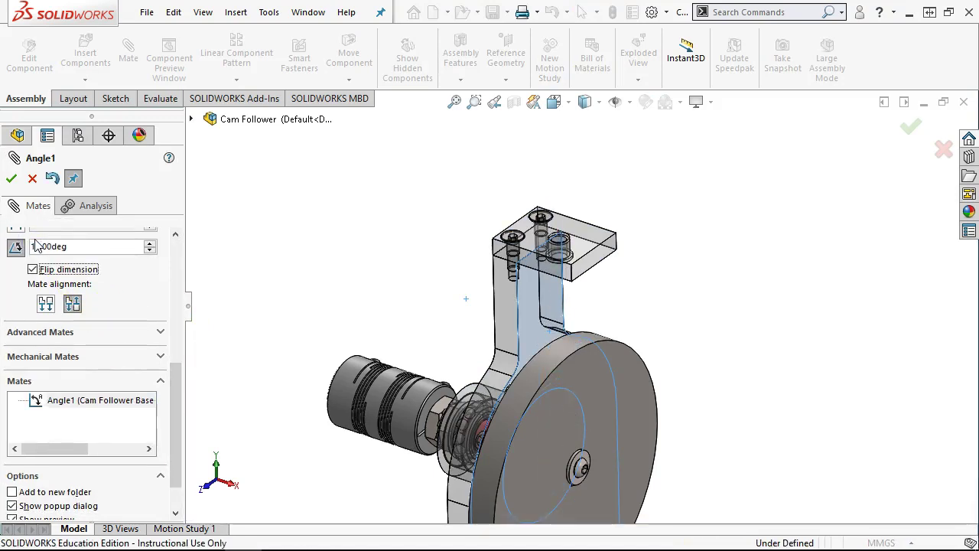
Turn off the flipped dimension for the striker's angle mate, accept the change and finish mate editing.
left_click(32, 269)
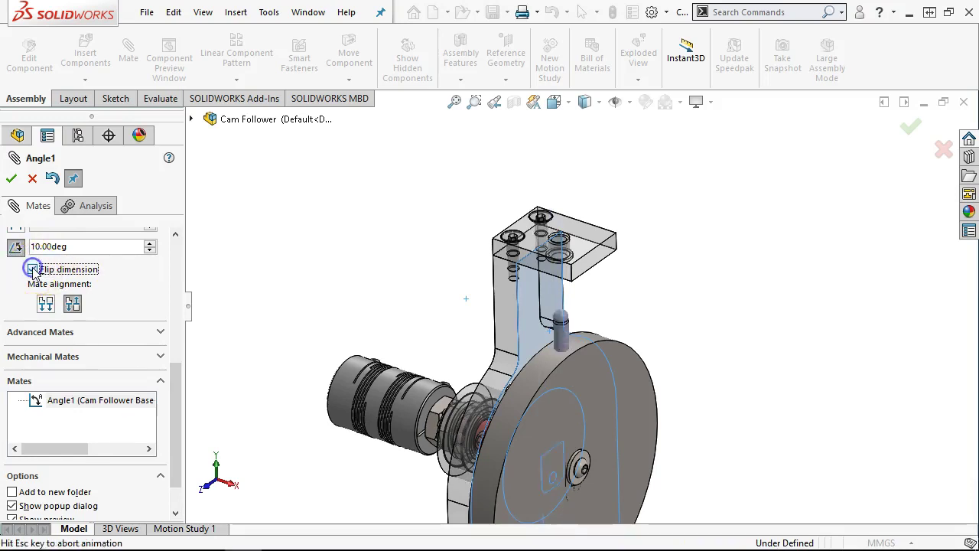
middle_click_drag(344, 265, 367, 252)
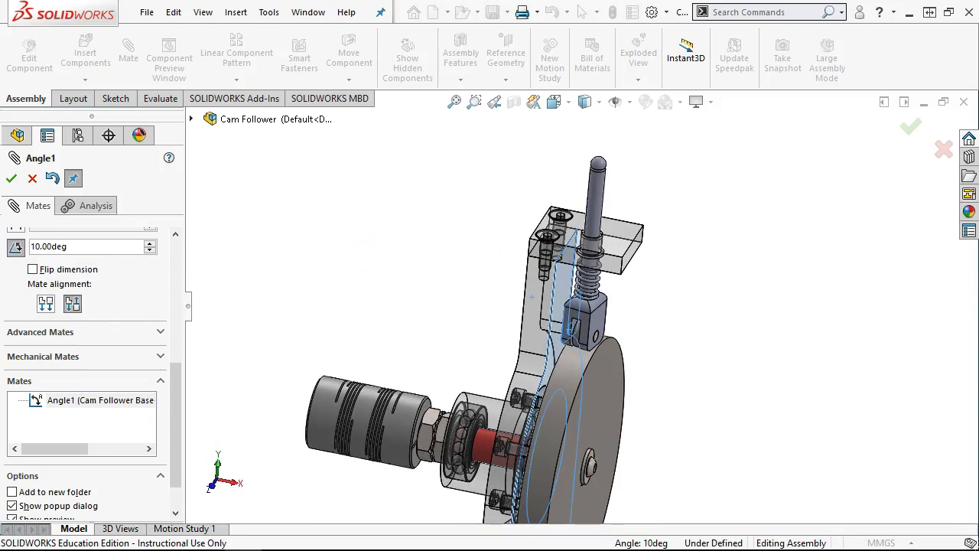
left_click(11, 178)
middle_click_drag(257, 256, 377, 237)
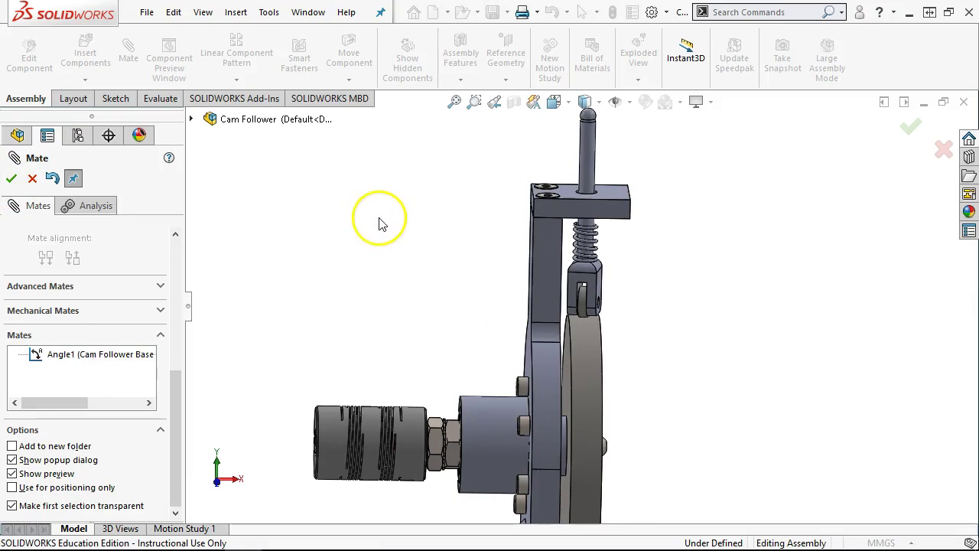
left_click(33, 178)
Review the whole assembly in isometric view, checking the striker's post and holder, and collapse the Cam Follower Striker subassembly in the tree.
key("ctrl+7")
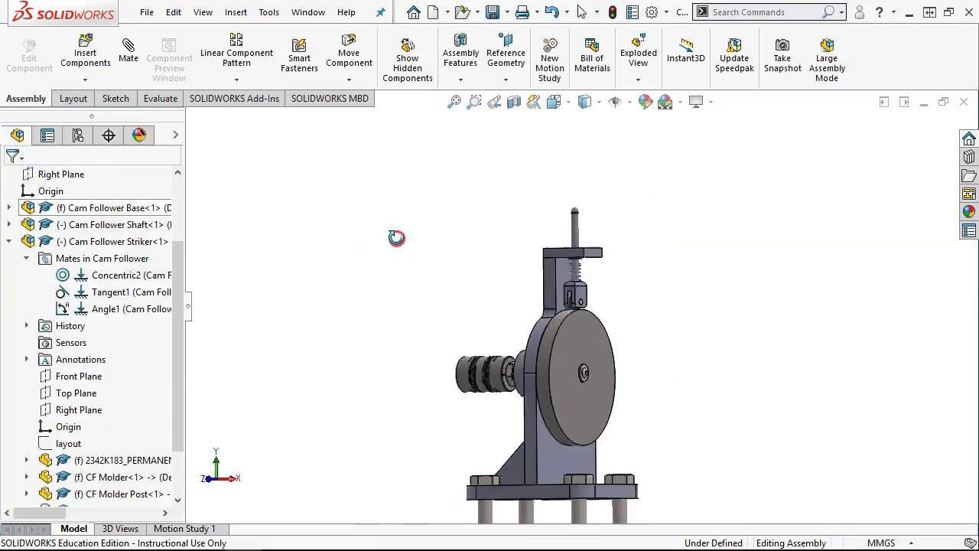
middle_click_drag(593, 372, 595, 394)
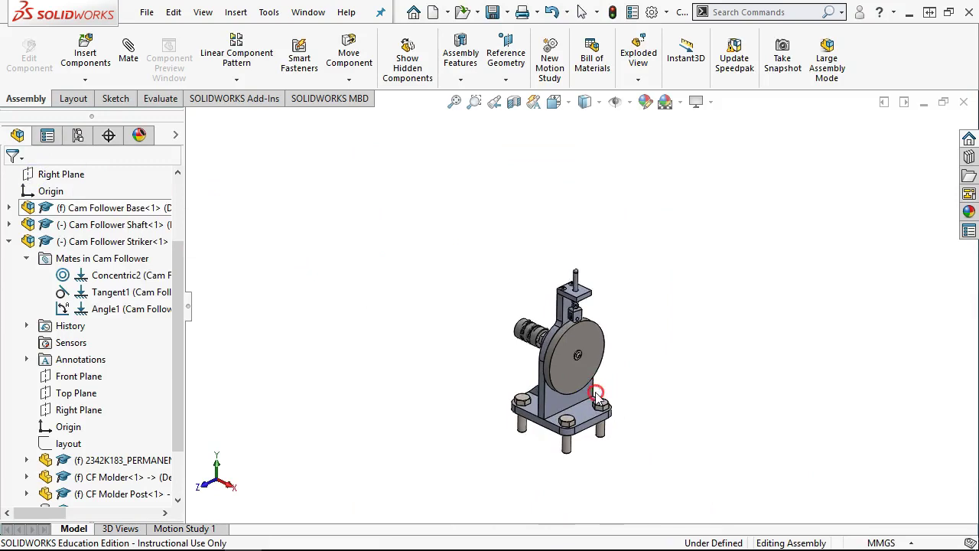
scroll(588, 388, "down", 3)
middle_click_drag(602, 303, 586, 306)
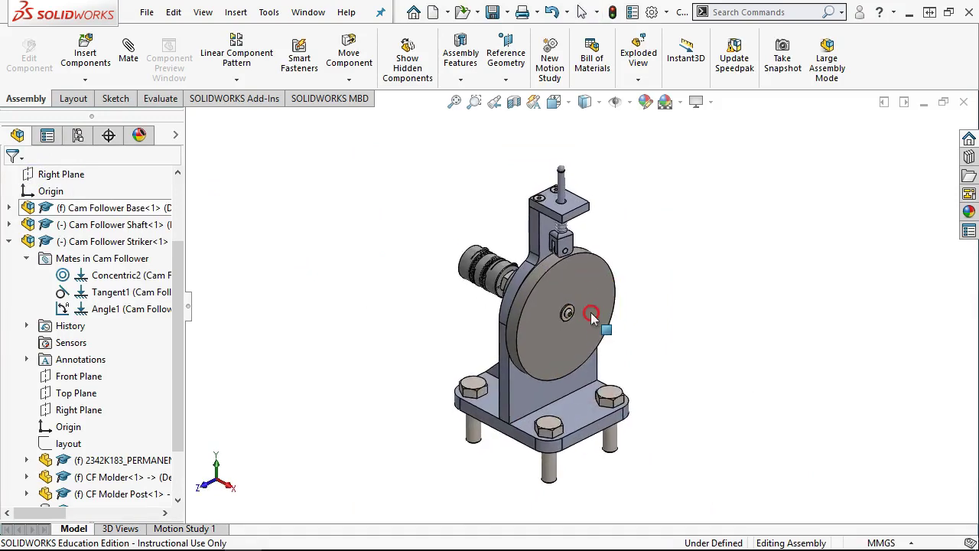
key("Escape")
scroll(573, 323, "down", 2)
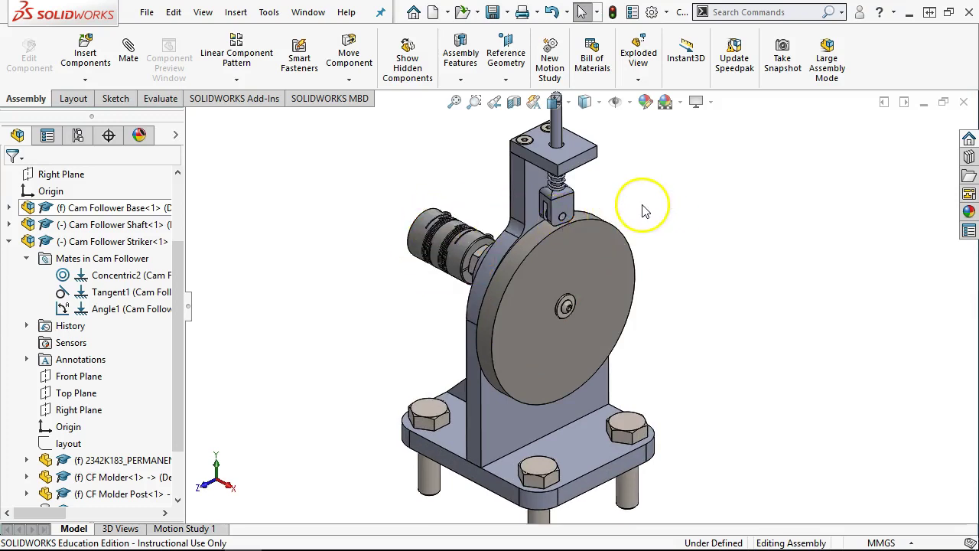
left_click(553, 170)
left_click(558, 225)
left_click(558, 209)
left_click(723, 264)
left_click(9, 241)
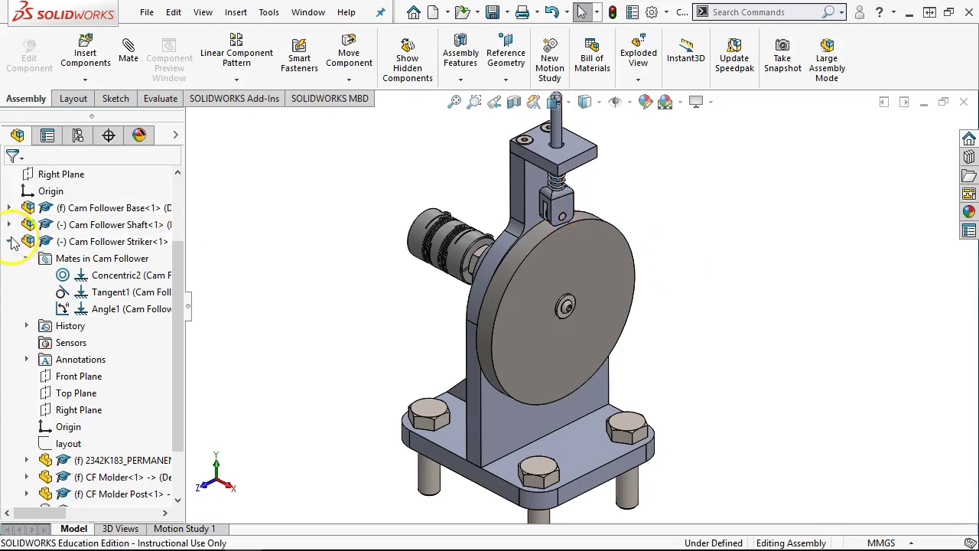
left_click(353, 285)
scroll(325, 252, "up", 1)
middle_click_drag(325, 252, 326, 266)
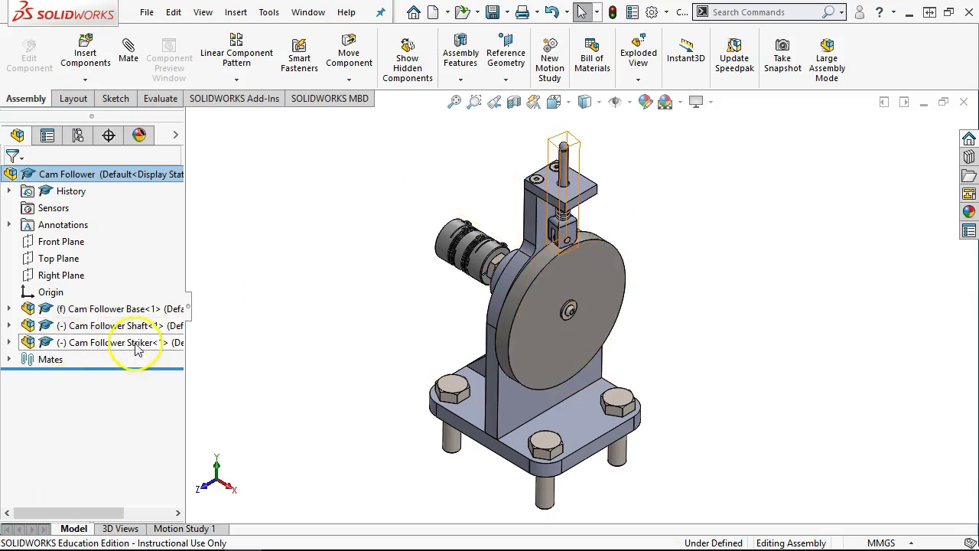
Examine the revolved cut around the striker post just below its rounded tip.
scroll(629, 273, "down", 2)
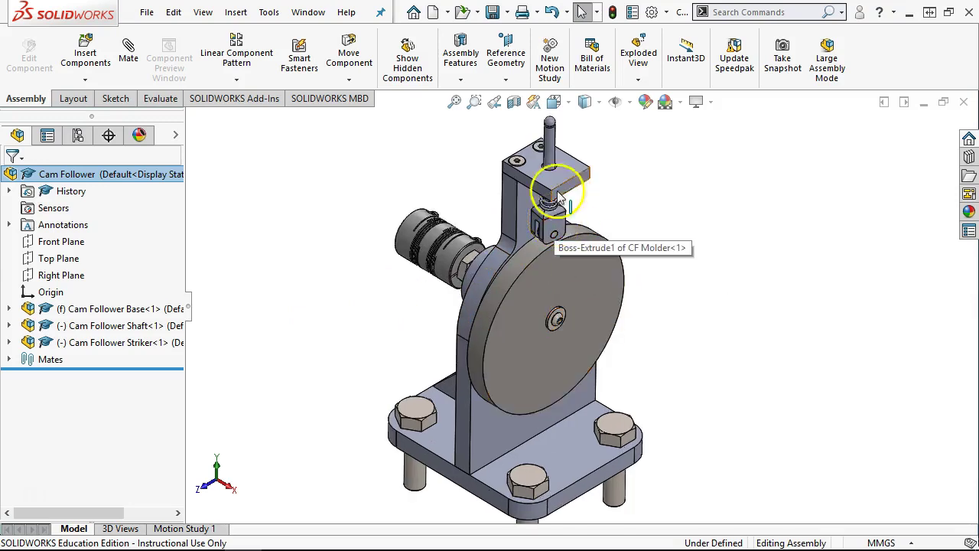
middle_click_drag(644, 175, 641, 135)
scroll(585, 167, "up", 3)
scroll(558, 328, "down", 3)
scroll(557, 203, "down", 3)
scroll(558, 230, "down", 2)
scroll(556, 243, "down", 2)
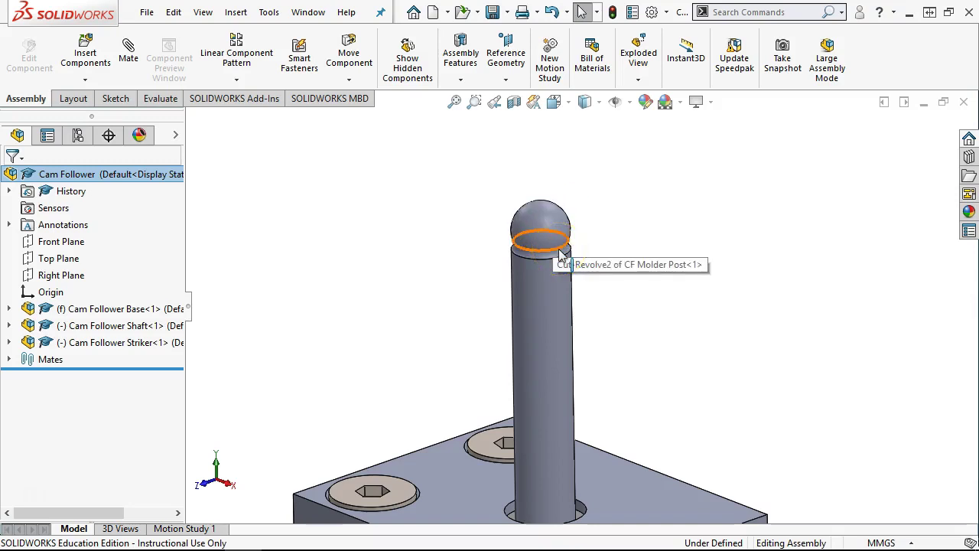
scroll(666, 322, "up", 10)
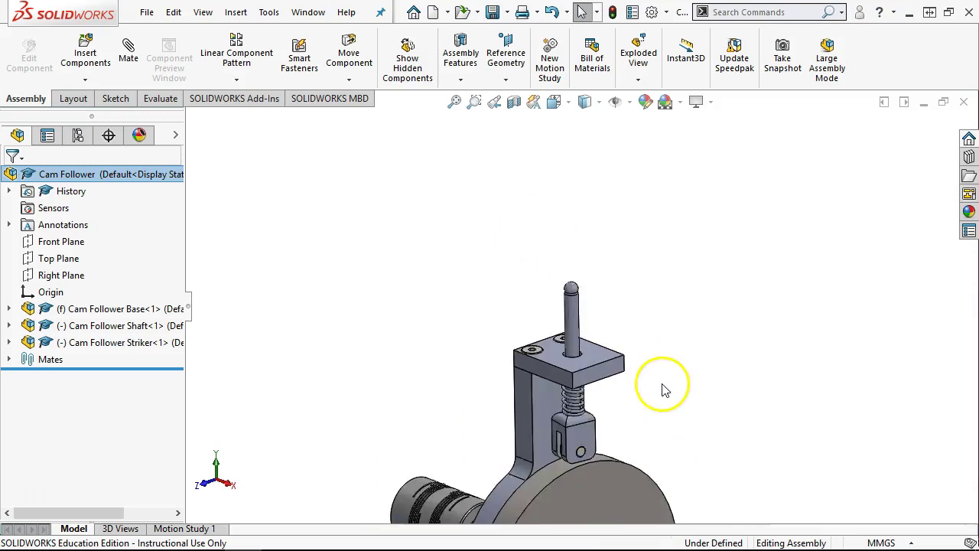
scroll(634, 478, "down", 1)
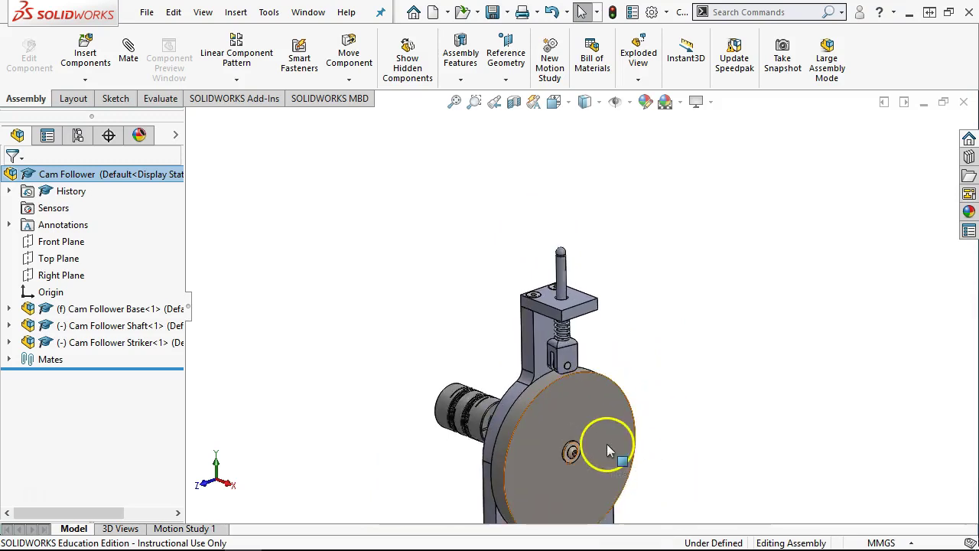
scroll(622, 438, "up", 3)
scroll(632, 452, "up", 2)
scroll(619, 452, "down", 5)
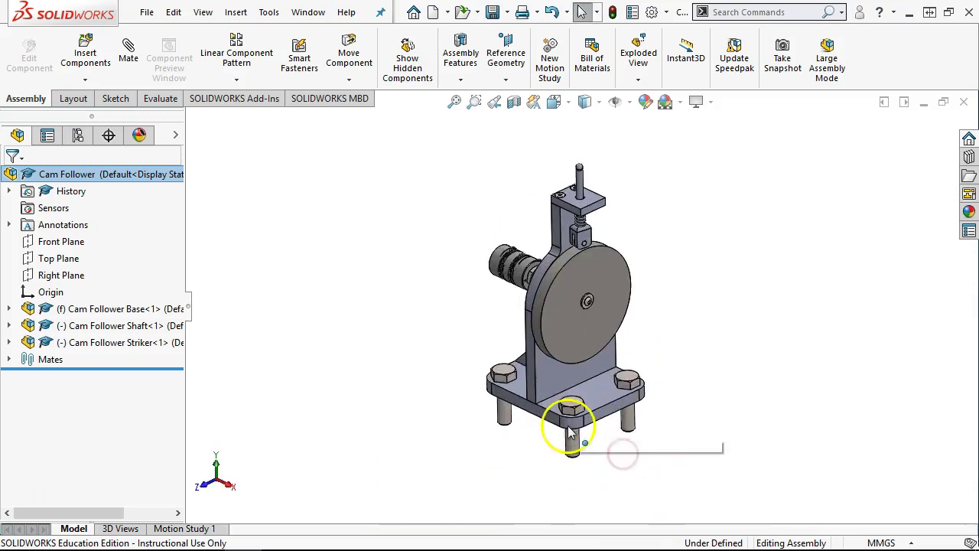
scroll(626, 254, "down", 2)
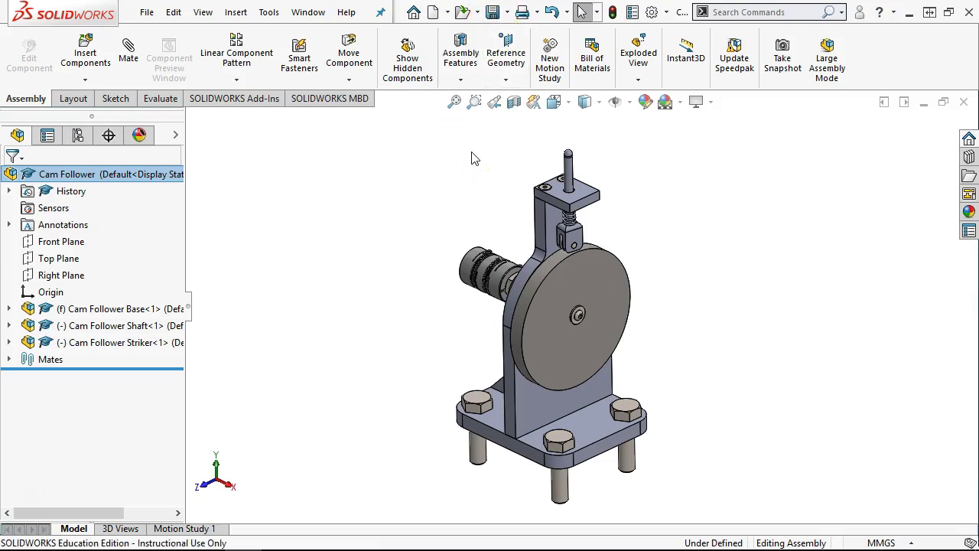
left_click(706, 171)
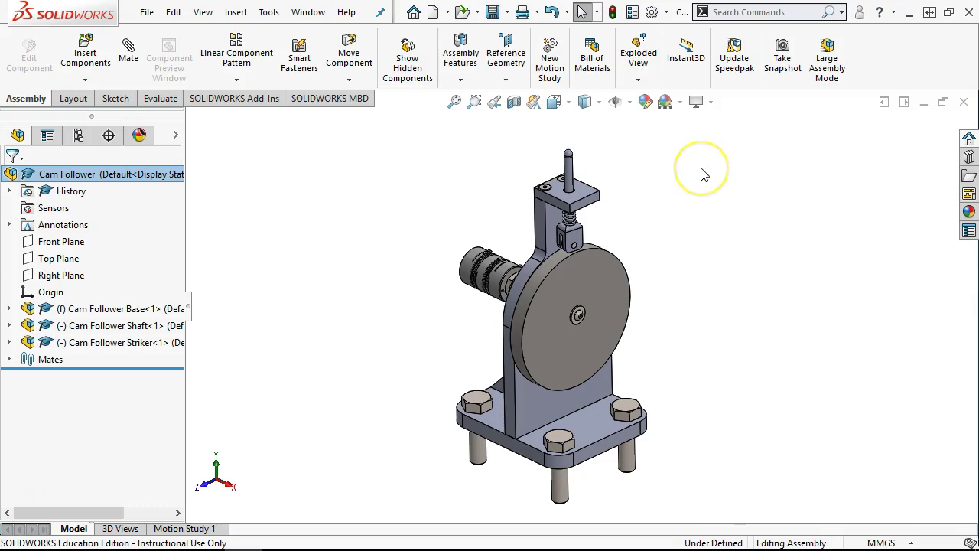
middle_click_drag(662, 273, 663, 284)
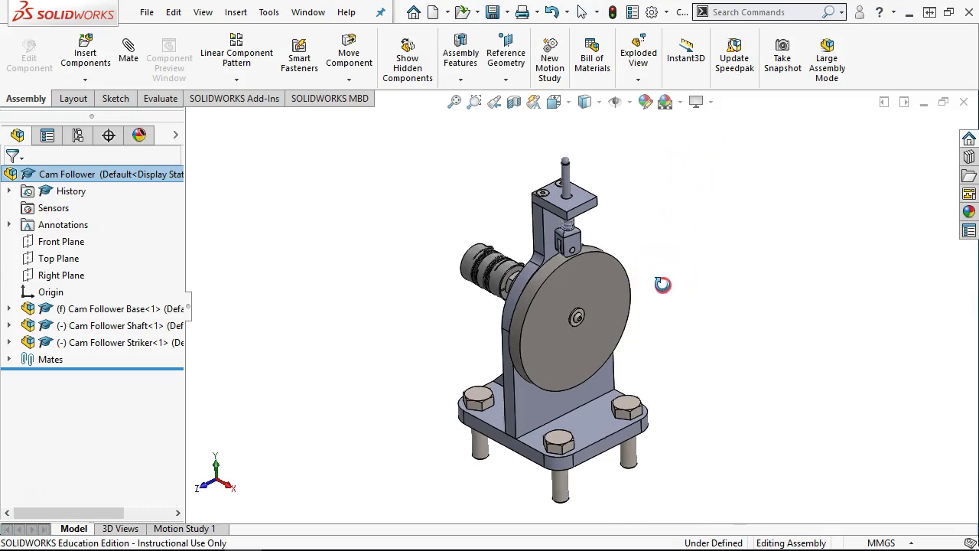
middle_click_drag(640, 375, 641, 378)
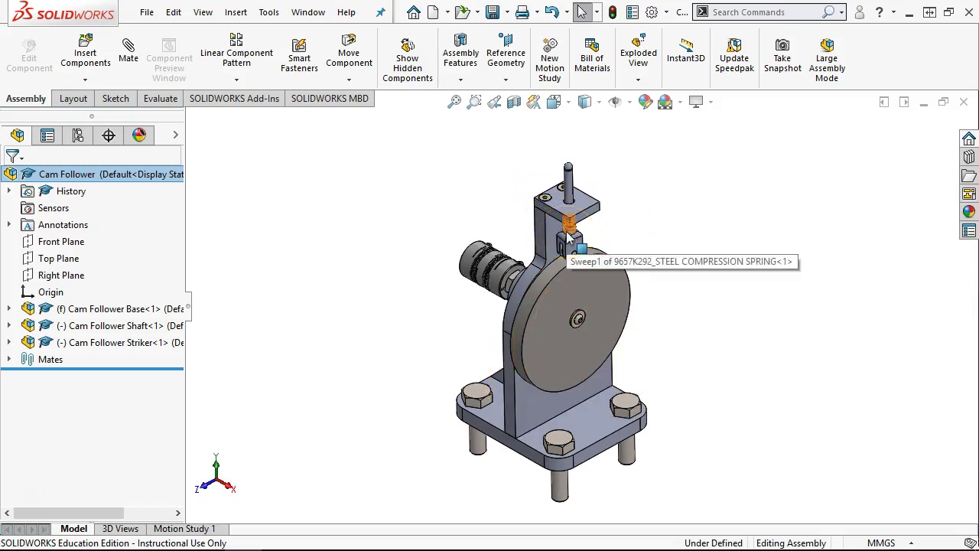
middle_click_drag(673, 287, 673, 299)
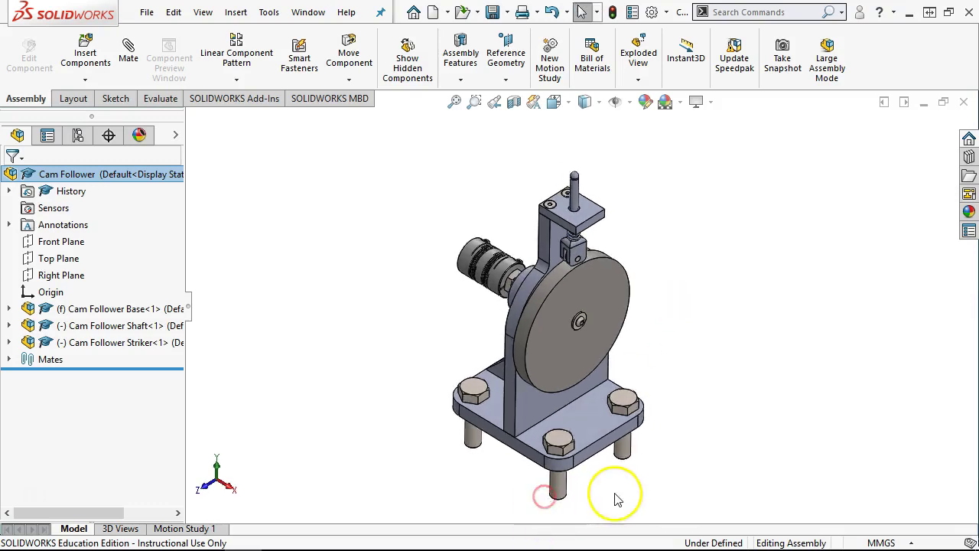
Examine the back of the assembly around the shaft coupling, bearing housing and its socket-head screws, ending on the overall isometric-like view.
scroll(612, 492, "down", 2)
scroll(660, 263, "up", 2)
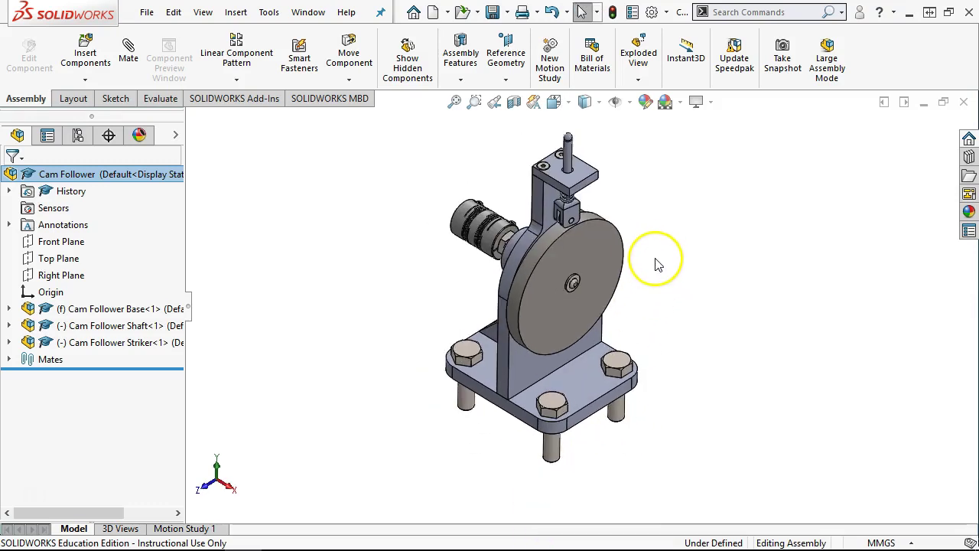
middle_click_drag(655, 262, 642, 260)
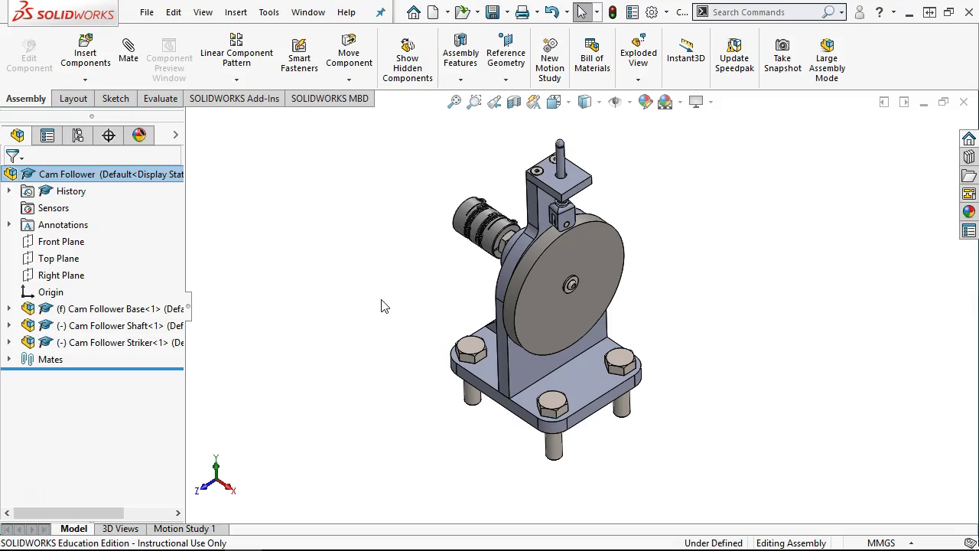
left_click(238, 343)
middle_click_drag(382, 236, 471, 237)
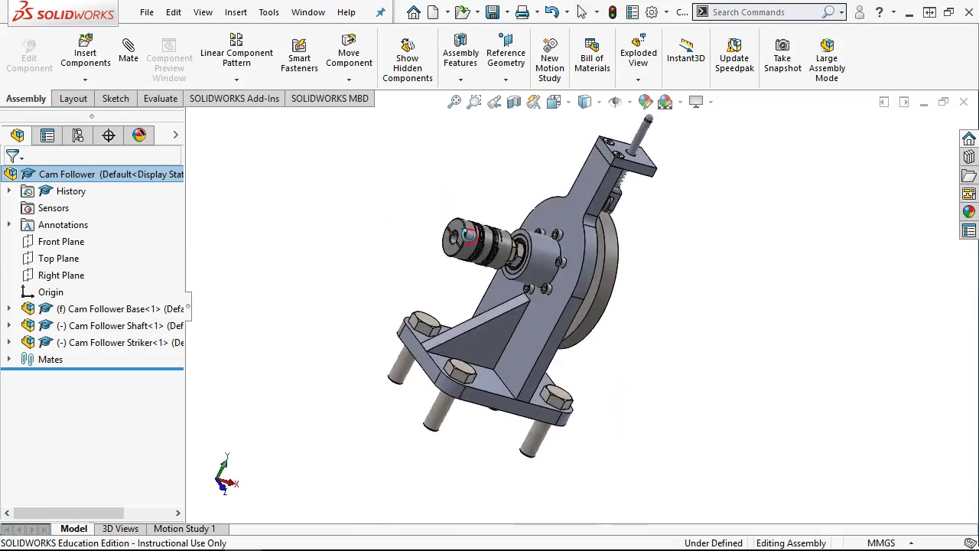
scroll(549, 257, "down", 2)
scroll(498, 256, "down", 2)
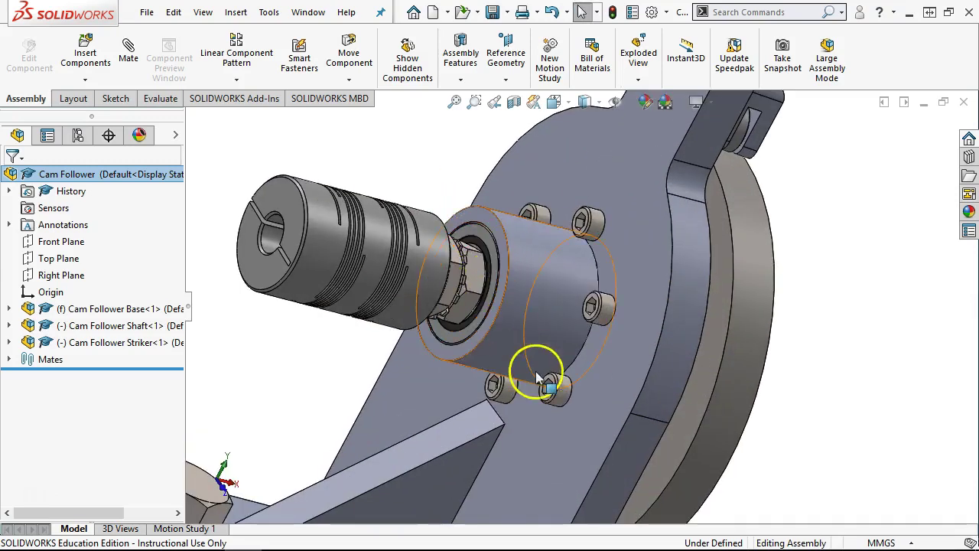
scroll(532, 371, "up", 4)
middle_click_drag(522, 359, 446, 322)
scroll(446, 322, "up", 3)
middle_click_drag(459, 356, 459, 373)
scroll(561, 349, "up", 1)
scroll(565, 348, "down", 1)
scroll(584, 299, "down", 1)
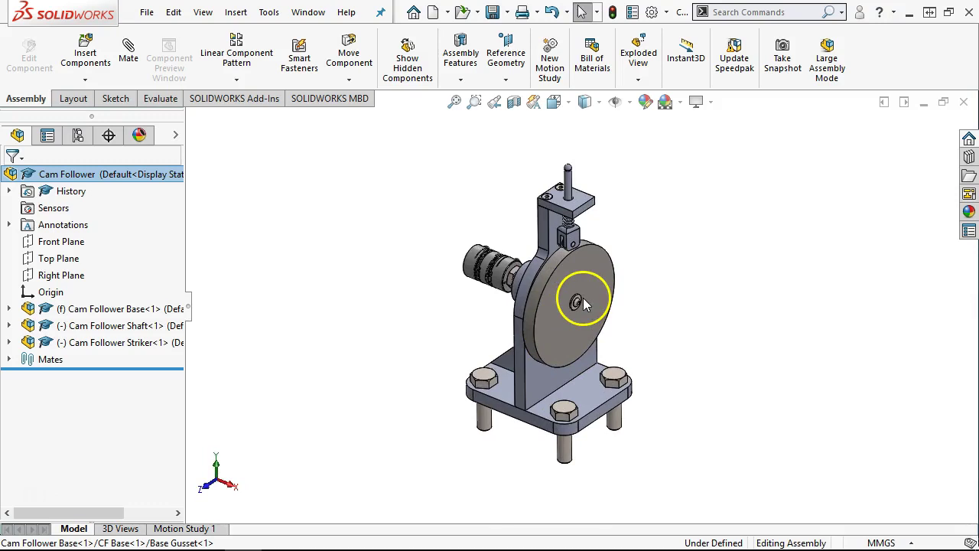
left_click(431, 306)
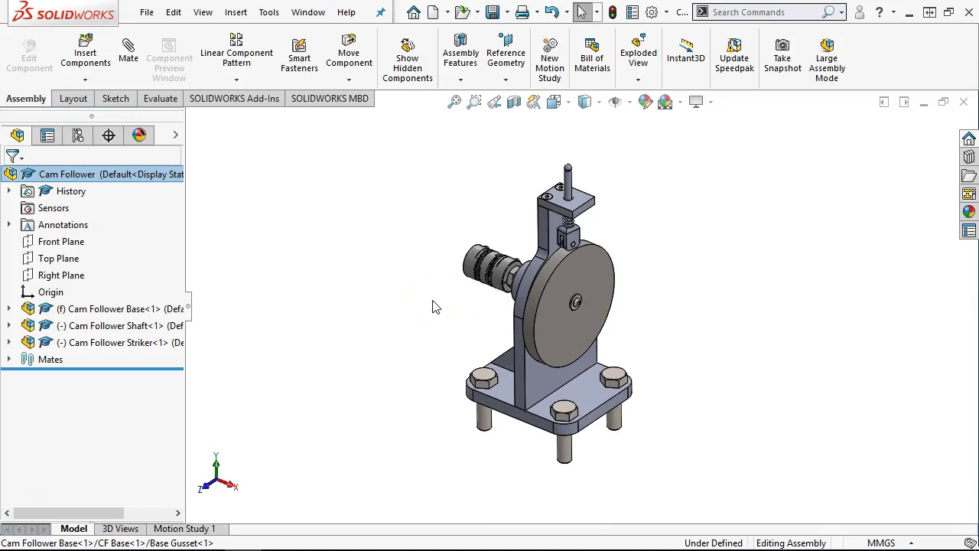
middle_click_drag(435, 301, 436, 306)
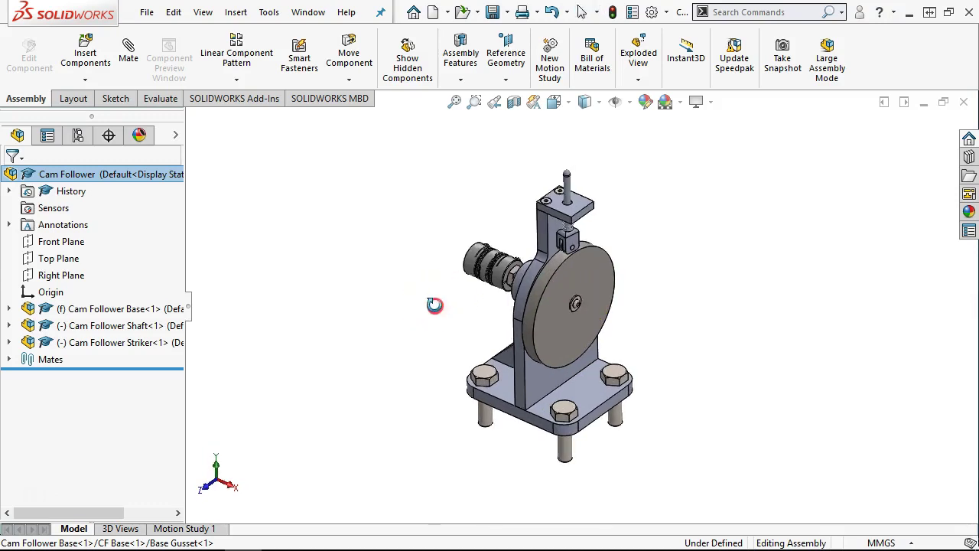
mouse_move(648, 332)
middle_mouse_down()
mouse_move(657, 333)
mouse_move(651, 343)
middle_mouse_up()
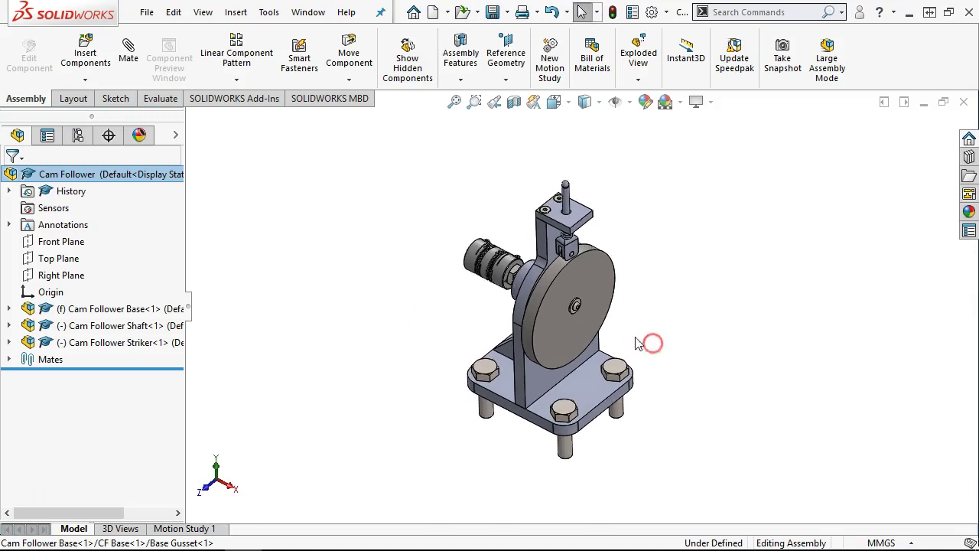
scroll(628, 328, "down", 1)
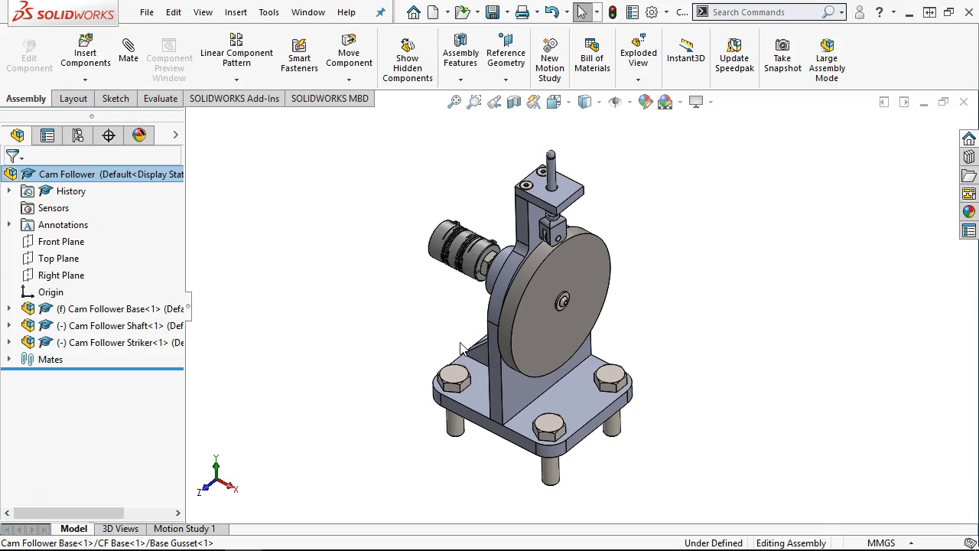
middle_click_drag(676, 390, 678, 392)
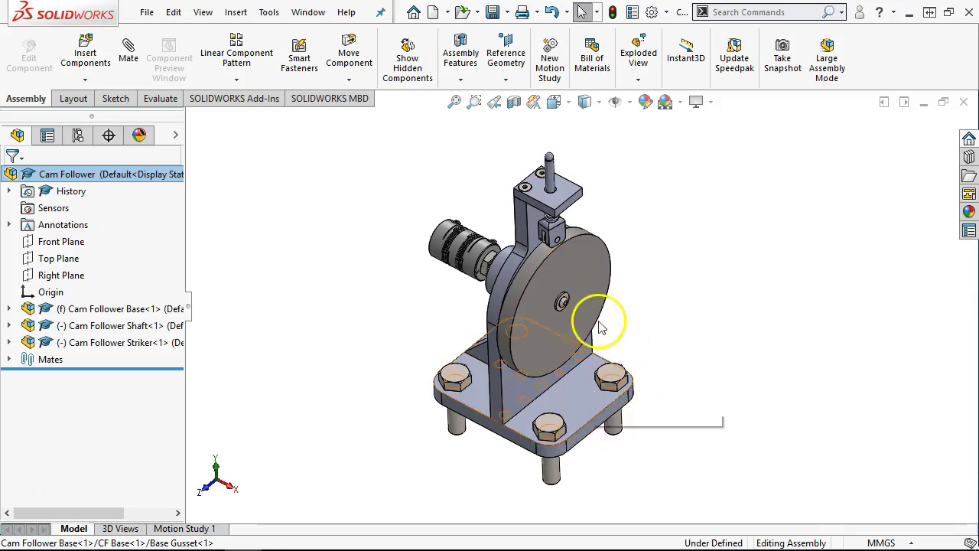
left_click(628, 385)
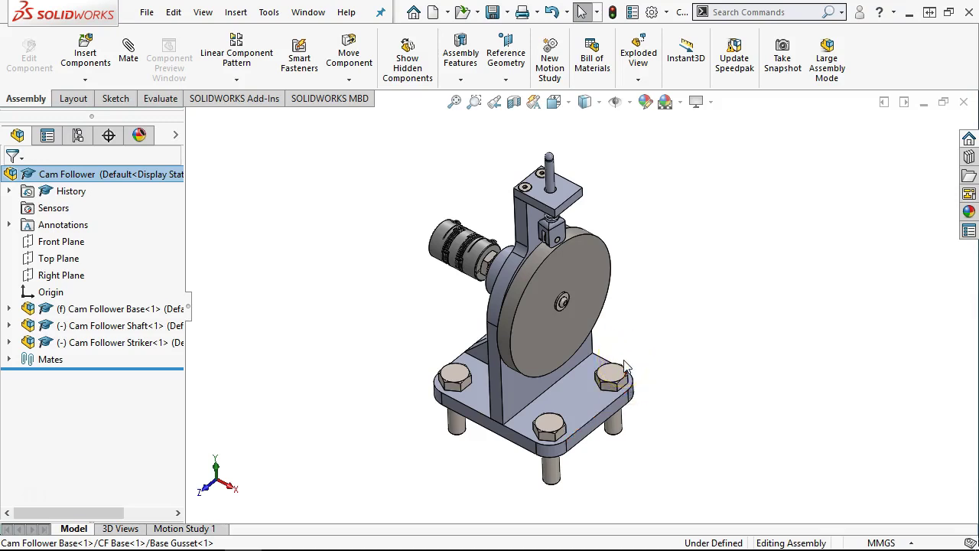
left_click(626, 365)
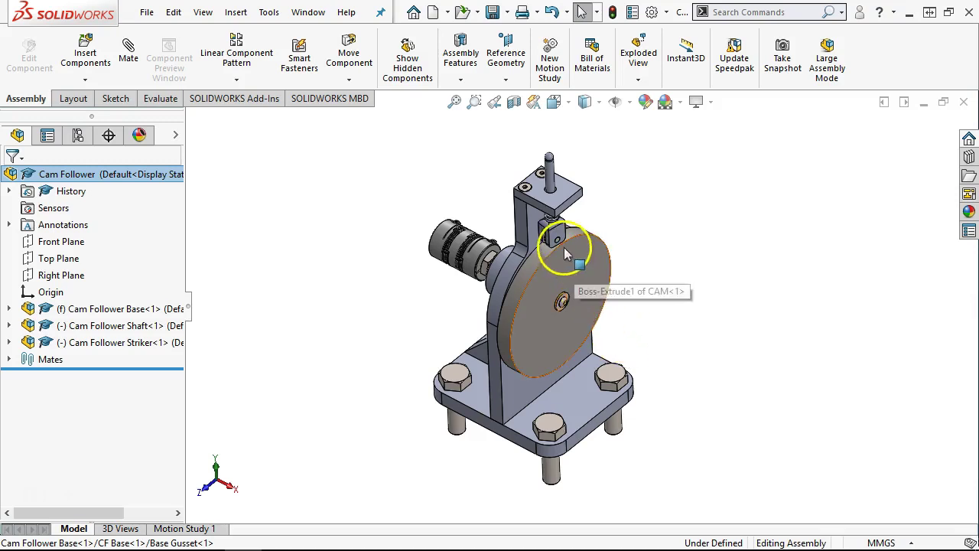
left_click(677, 325)
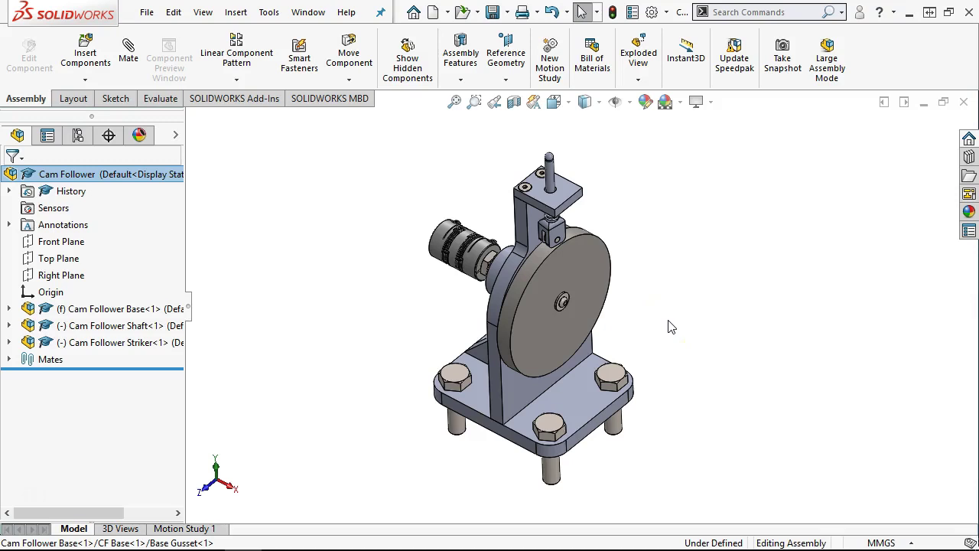
middle_click_drag(626, 345, 629, 310)
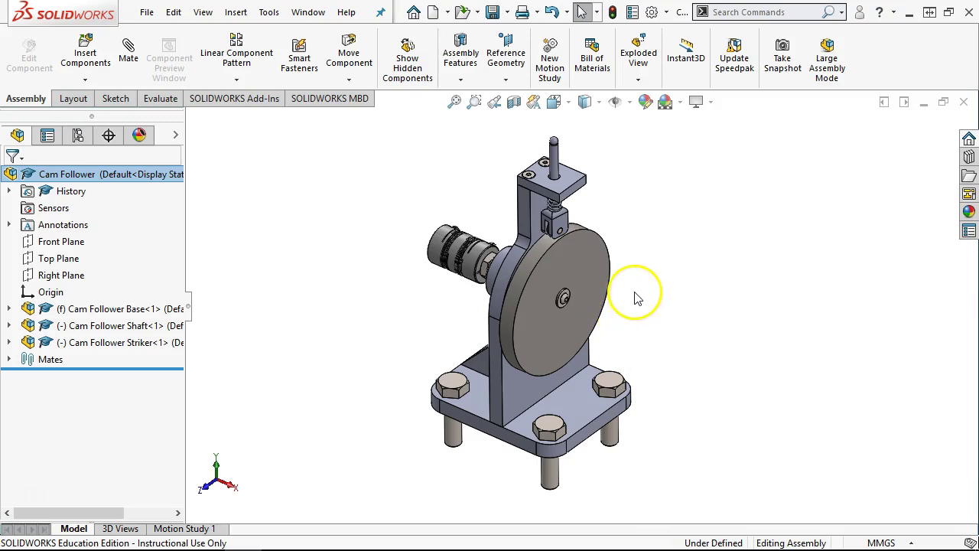
Create a new drawing using the MCC A Land sheet format.
left_click(302, 13)
mouse_move(148, 16)
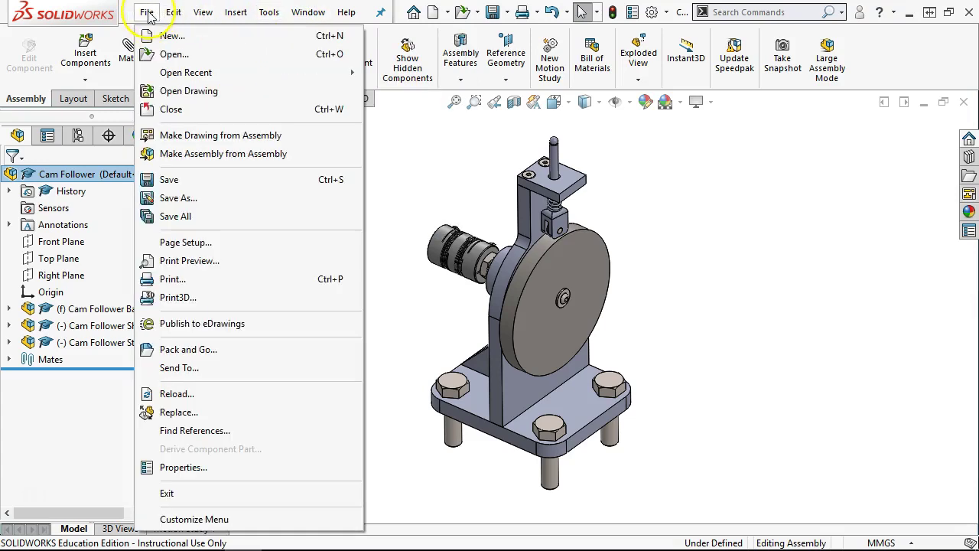
left_click(165, 36)
double_click(279, 135)
left_click(473, 269)
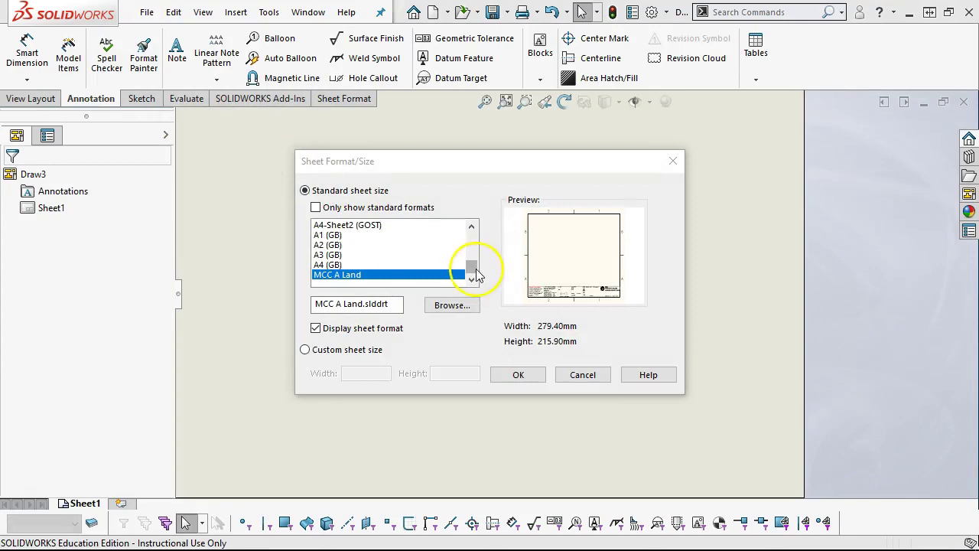
left_click(377, 274)
left_click(520, 374)
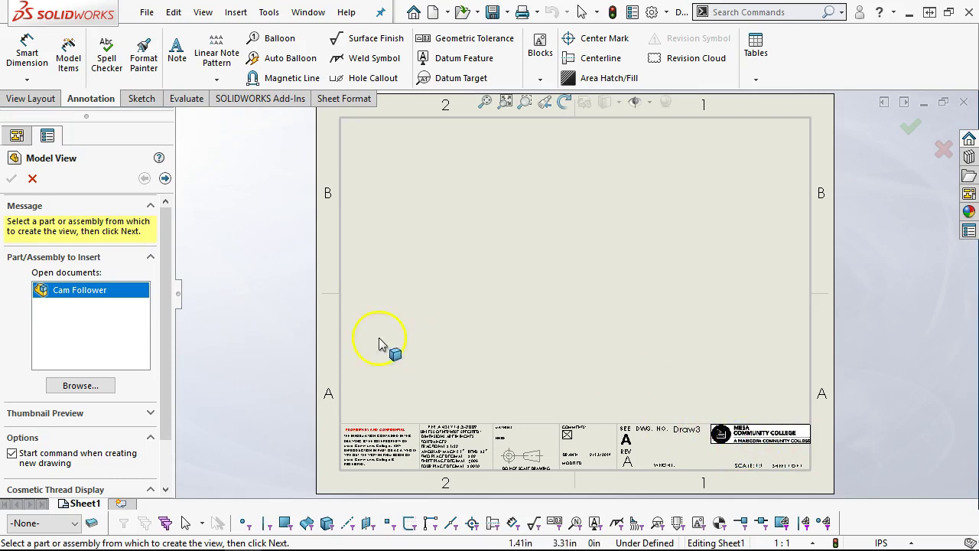
Load Base.sldprt from the CF folder's Base subfolder as the model for the drawing views.
left_click(89, 387)
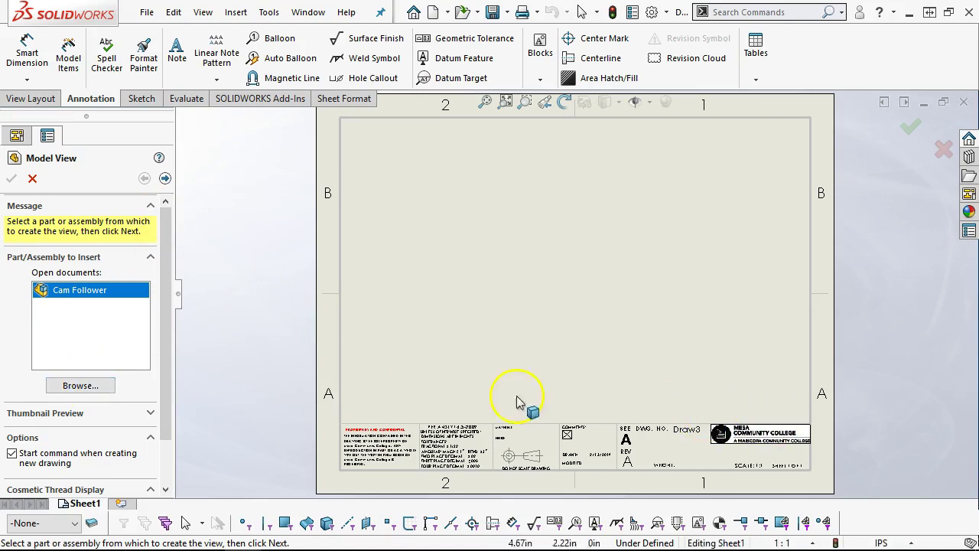
left_click(69, 383)
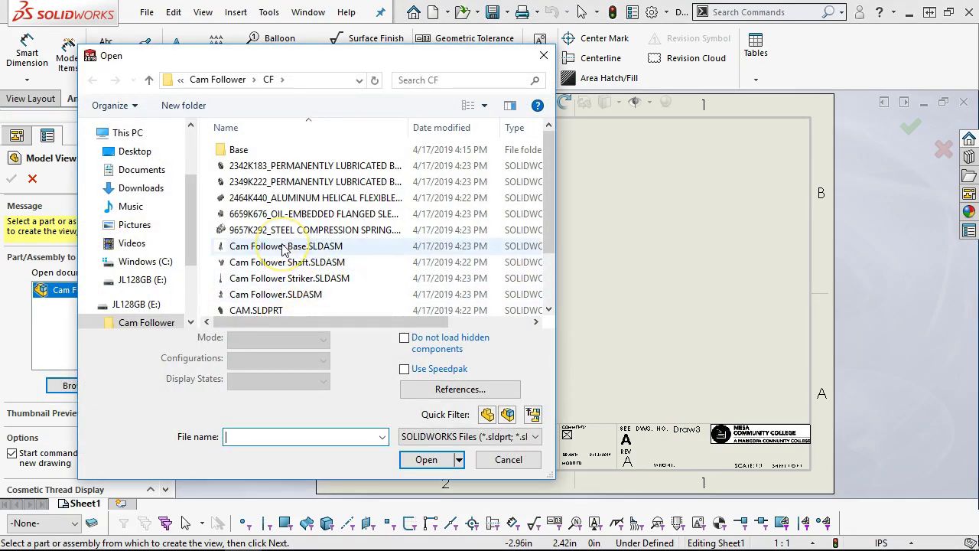
double_click(239, 150)
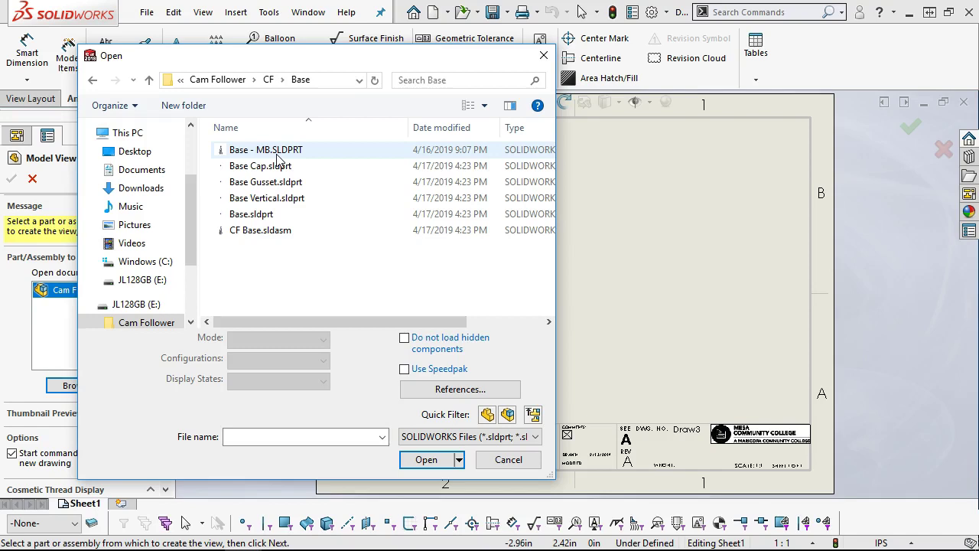
left_click(264, 215)
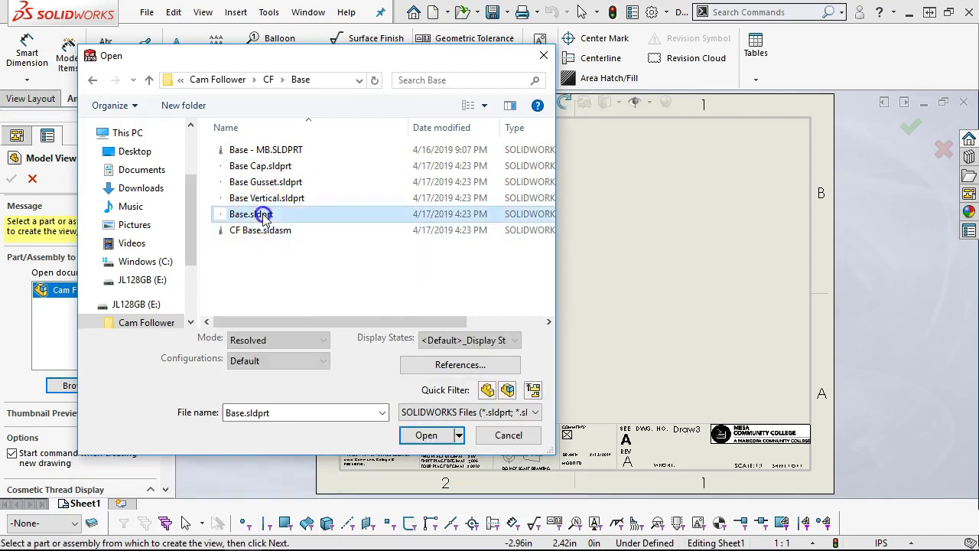
left_click(426, 436)
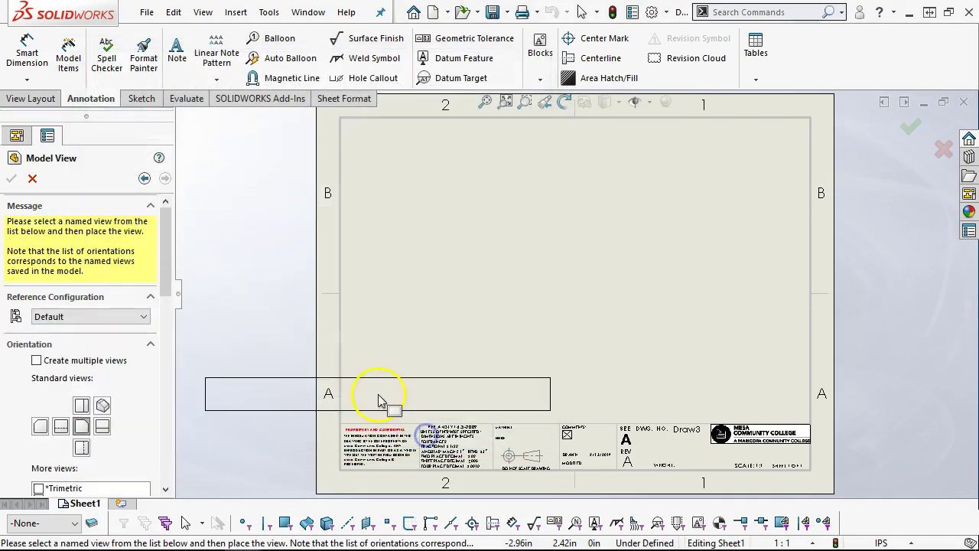
Place front, top, right and isometric views of the base plate together using the multiple views option.
left_click(36, 361)
left_click(81, 426)
left_click(103, 443)
left_click(103, 426)
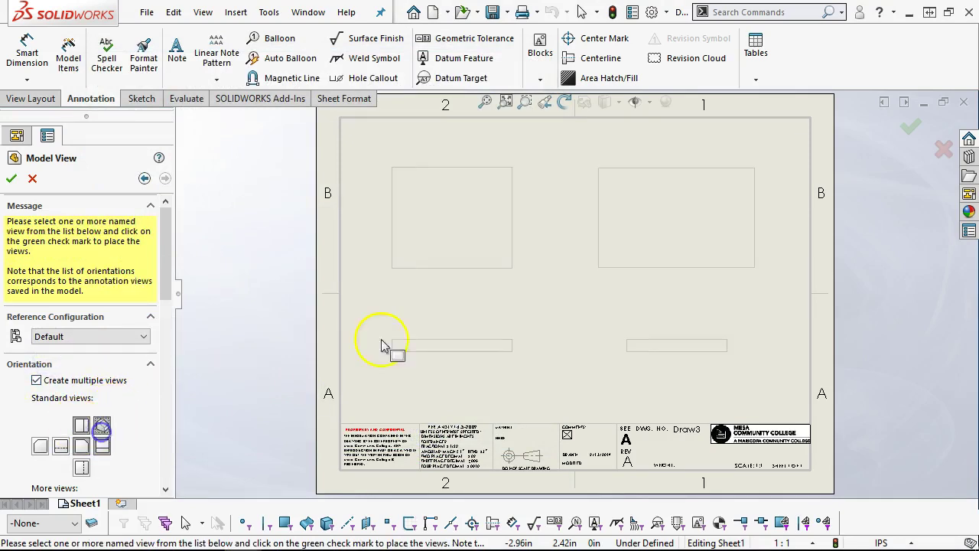
left_click(12, 179)
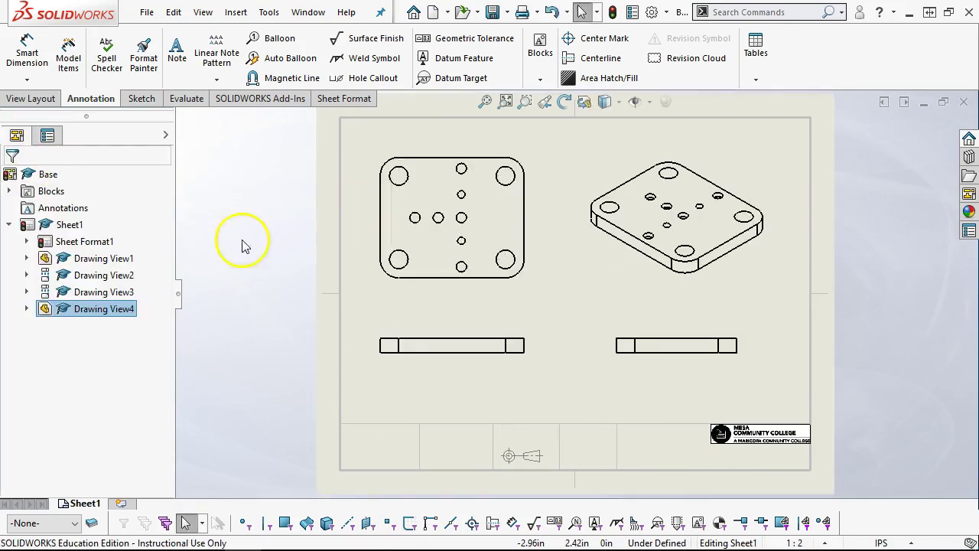
Shift the front view slightly right with its aligned top view, and move the isometric view into the sheet's upper right corner.
mouse_move(521, 365)
left_mouse_down()
mouse_move(577, 367)
mouse_move(549, 372)
left_mouse_up()
left_click(513, 289)
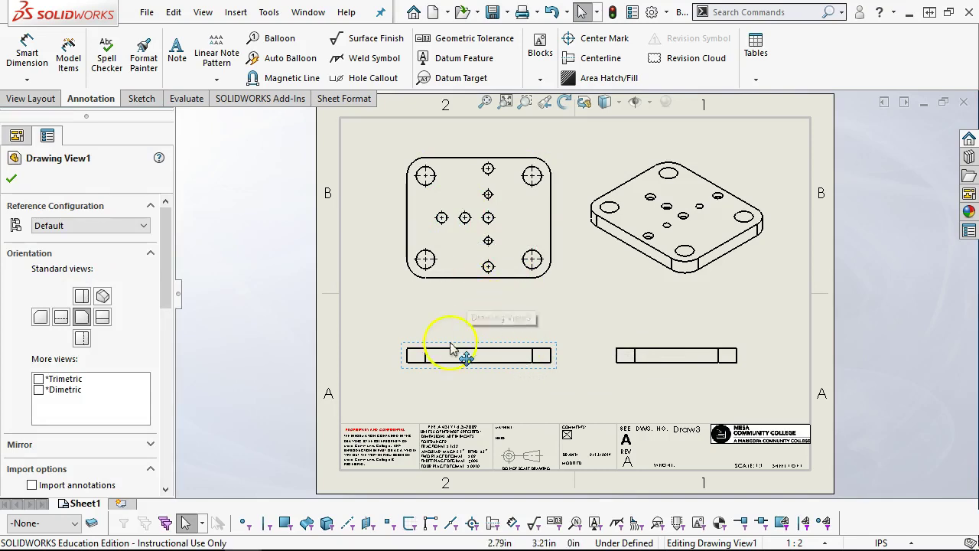
mouse_move(680, 289)
left_mouse_down()
mouse_move(711, 268)
mouse_move(713, 251)
left_mouse_up()
Delete the projected right view of the base plate from the sheet.
left_click(648, 346)
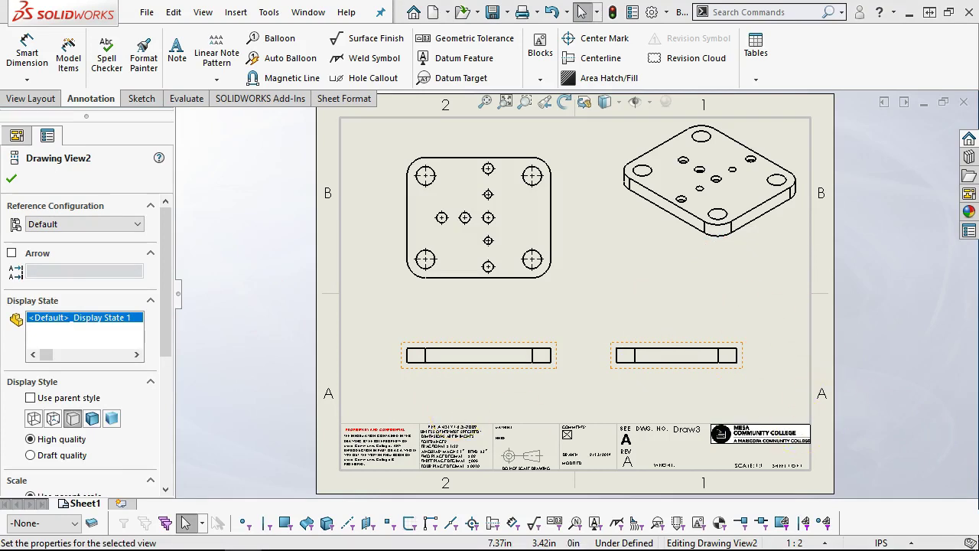
key("Delete")
mouse_move(863, 284)
left_mouse_down()
mouse_move(582, 188)
mouse_move(576, 177)
left_mouse_up()
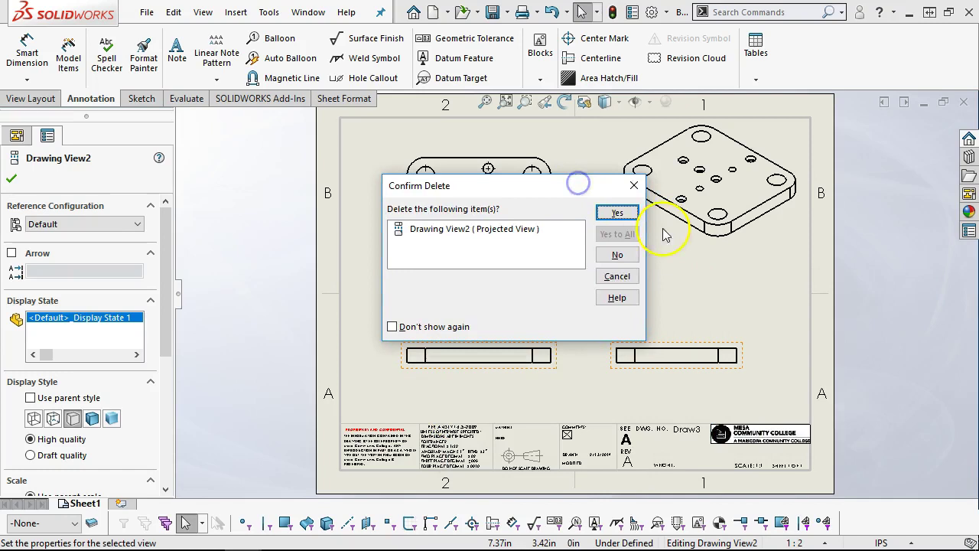
left_click(616, 213)
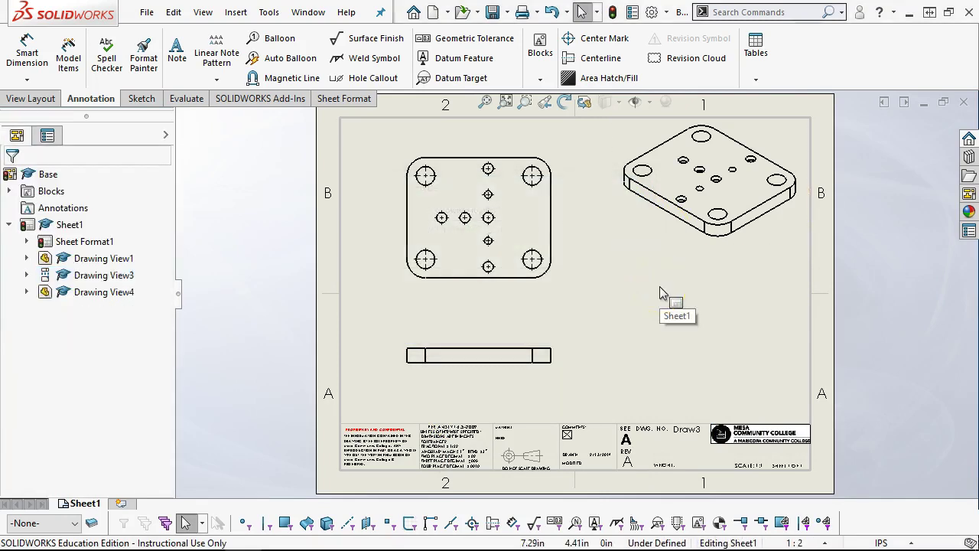
Change the parent front view to the Bottom orientation and move the projected edge view further above it.
left_click(473, 341)
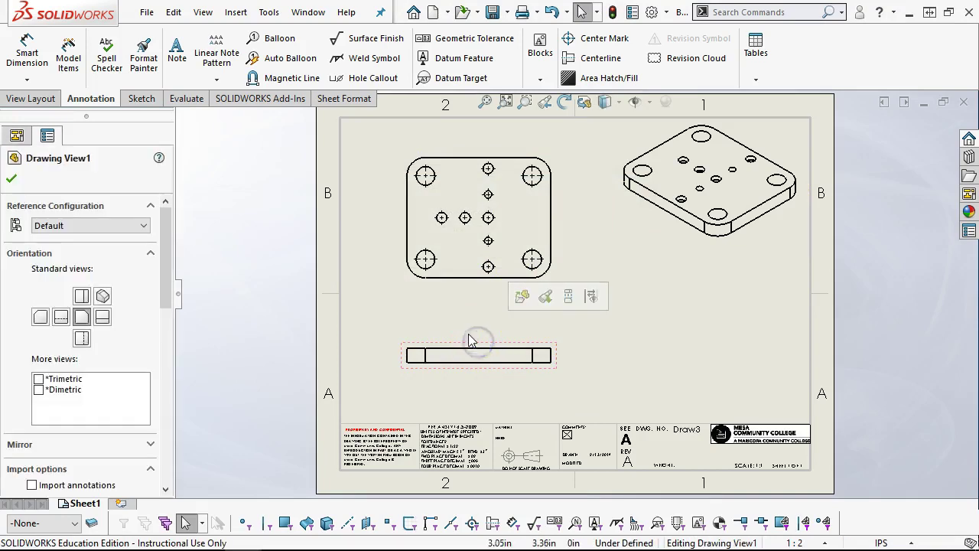
left_click(82, 338)
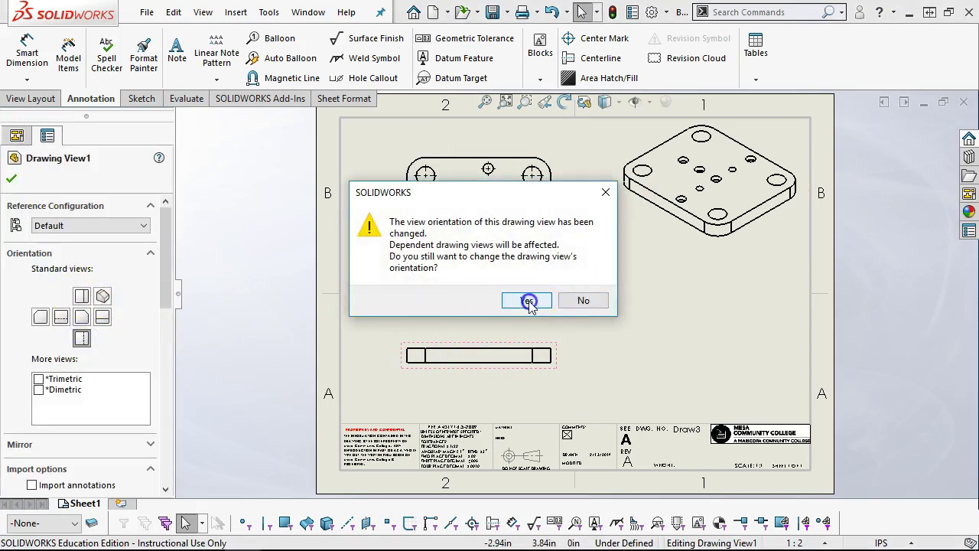
left_click(528, 300)
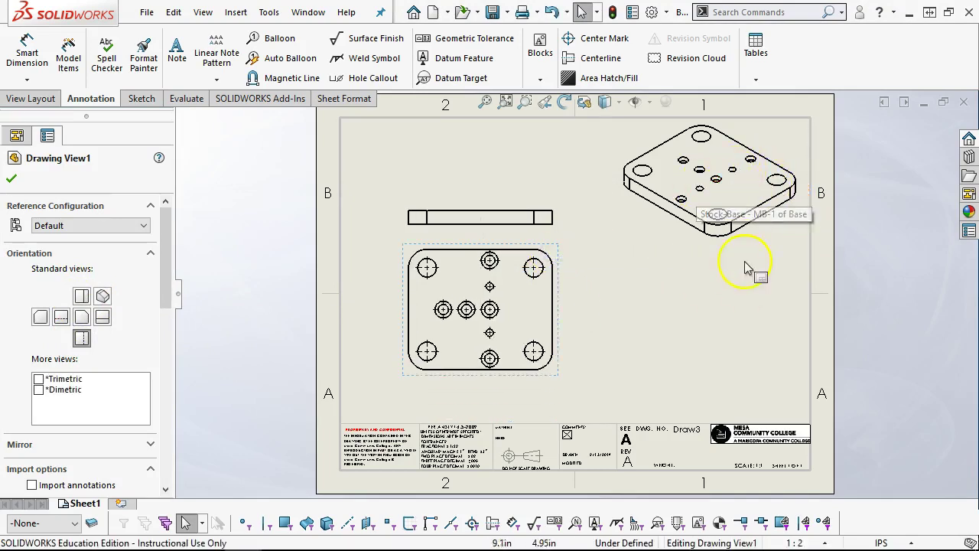
left_click_drag(505, 214, 497, 159)
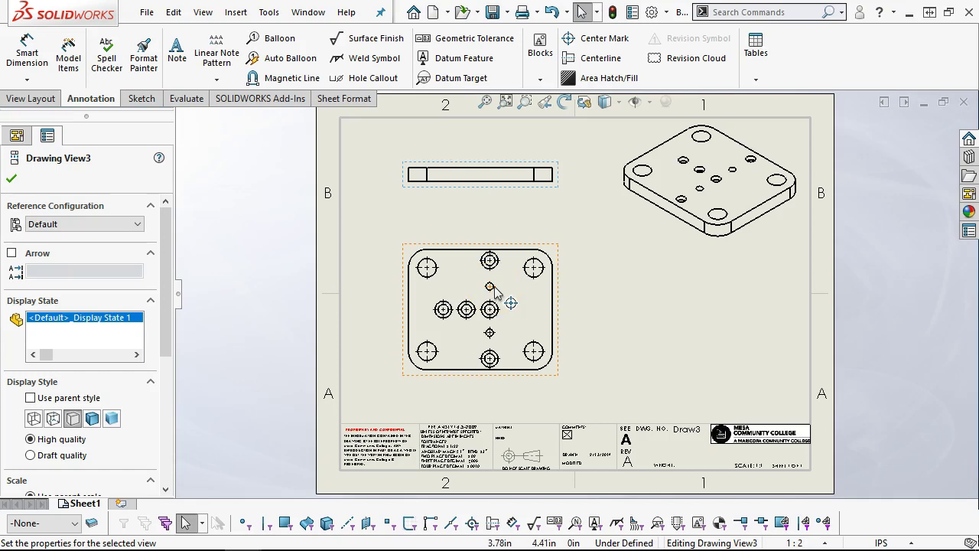
left_click(697, 337)
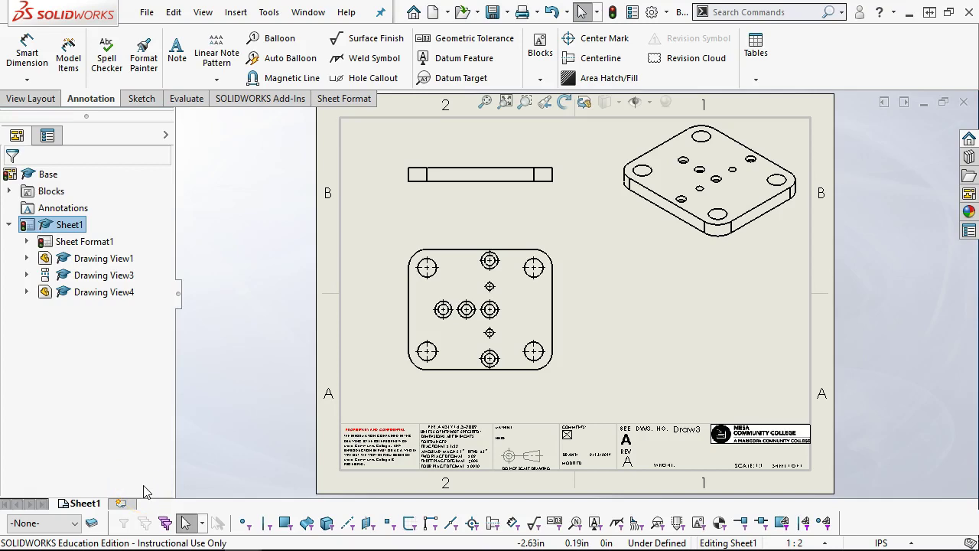
Add a second sheet to the drawing, using the existing blocks instead of renaming the duplicates.
left_click(124, 502)
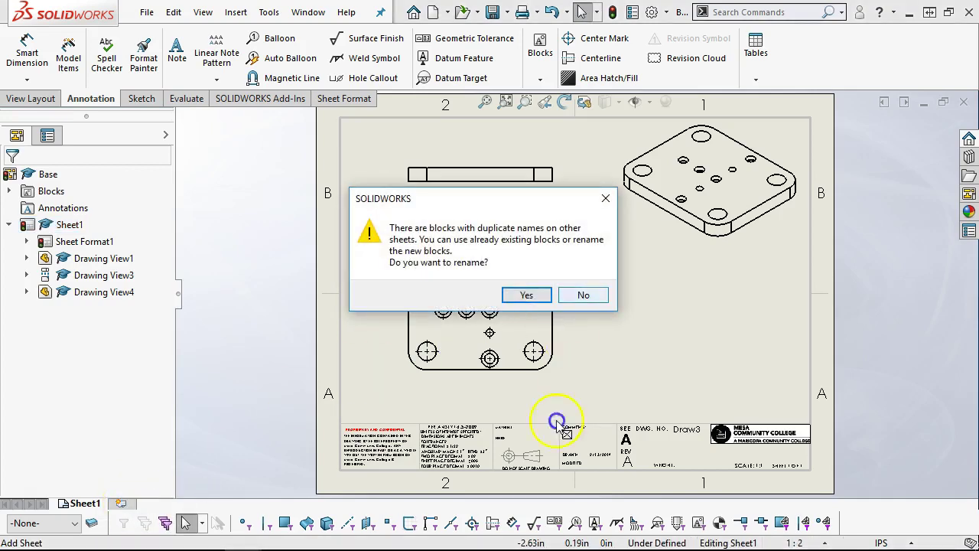
left_click(579, 295)
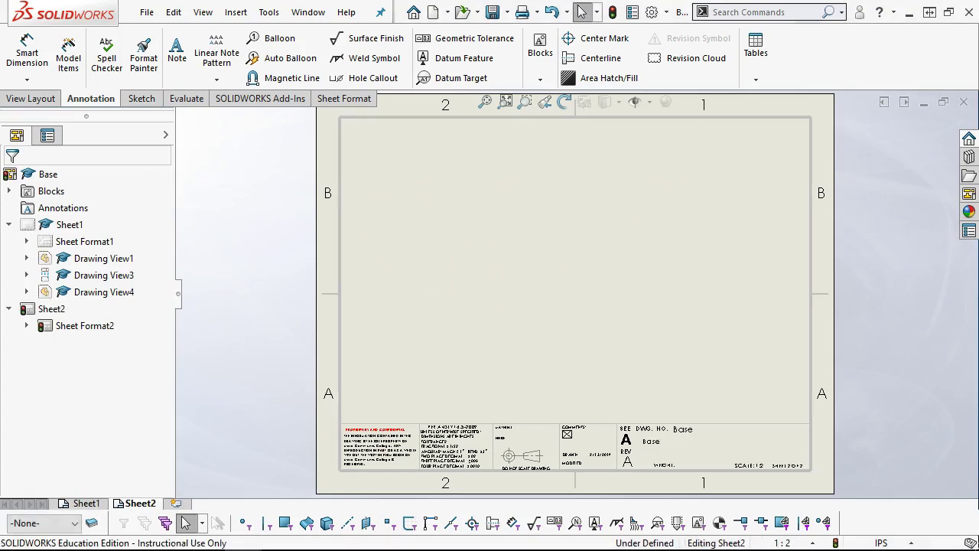
Insert the Base Vertical part from its file folder onto Sheet2 as standard front, top and right views.
mouse_move(180, 548)
left_click(281, 536)
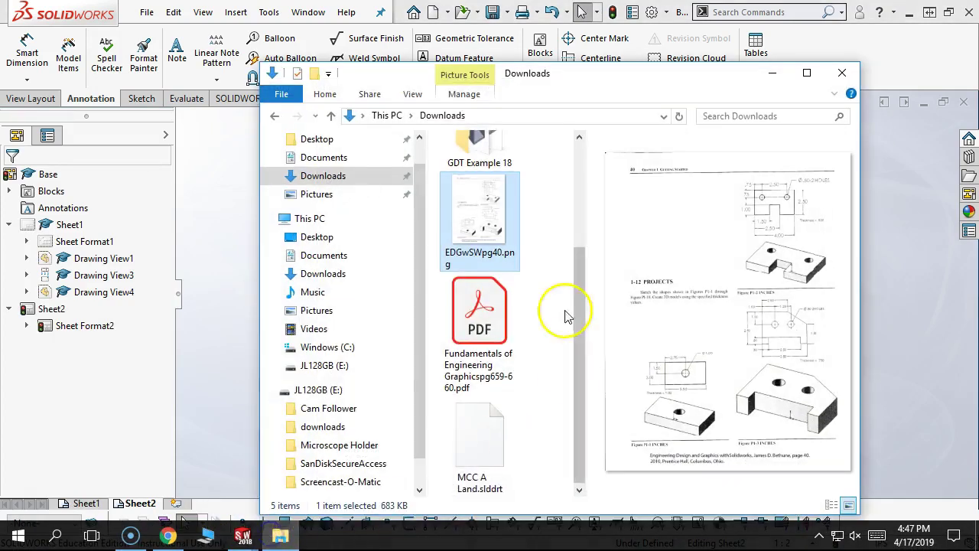
left_click_drag(474, 74, 547, 66)
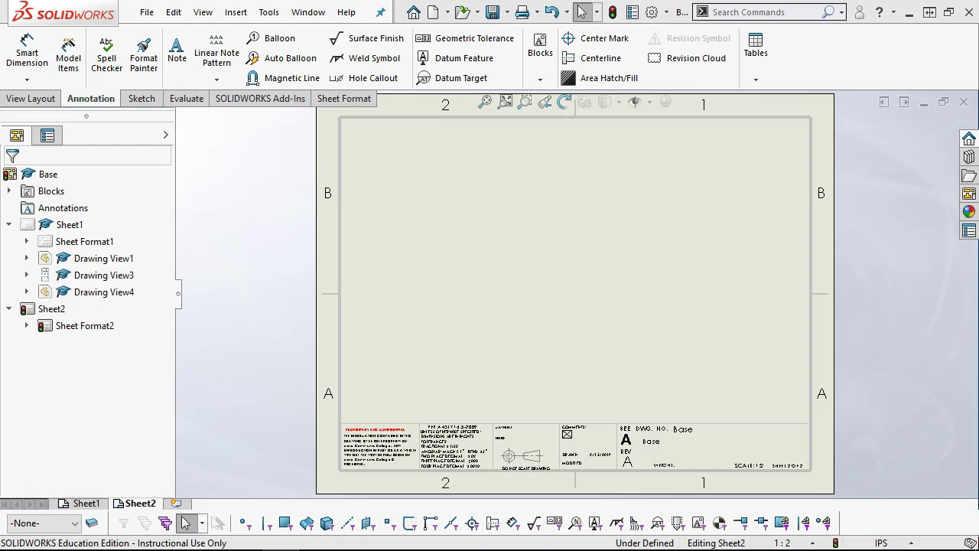
mouse_move(535, 536)
left_mouse_down()
mouse_move(525, 466)
mouse_move(459, 365)
mouse_move(459, 339)
left_mouse_up()
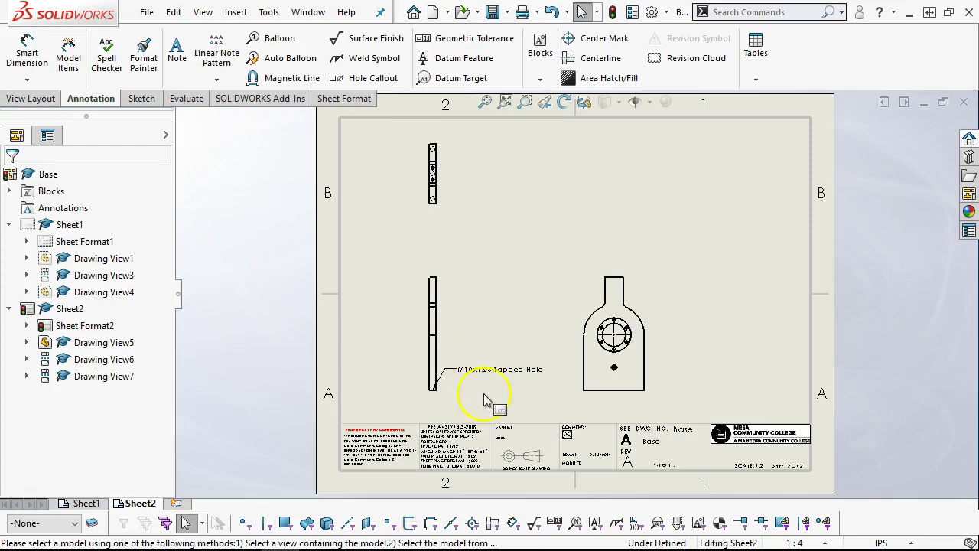
Move the front view up and right, shift the side view right, and delete the M10x1.25 Tapped Hole note.
mouse_move(505, 375)
left_mouse_down()
mouse_move(411, 371)
mouse_move(503, 344)
mouse_move(532, 366)
mouse_move(521, 409)
left_mouse_up()
left_click_drag(451, 305, 497, 286)
left_click(654, 282)
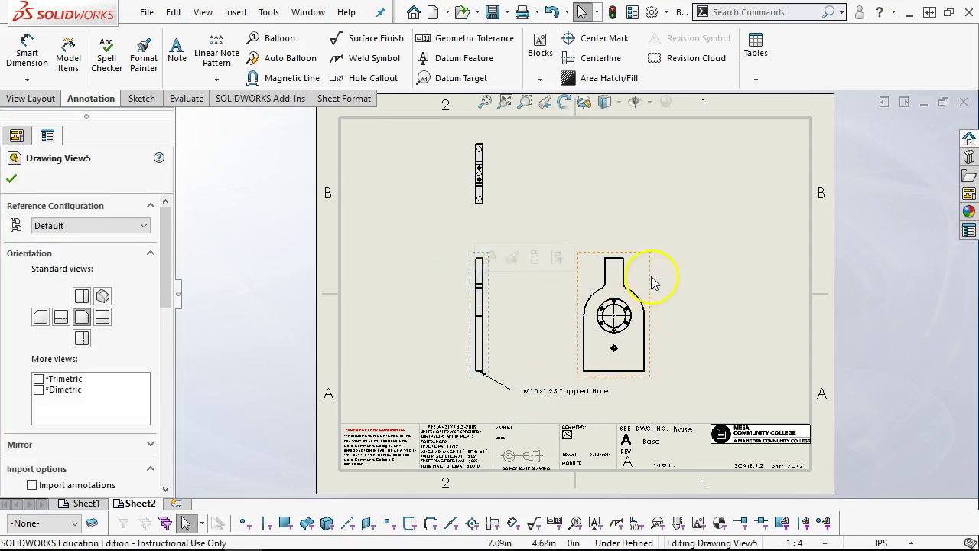
left_click_drag(654, 282, 673, 243)
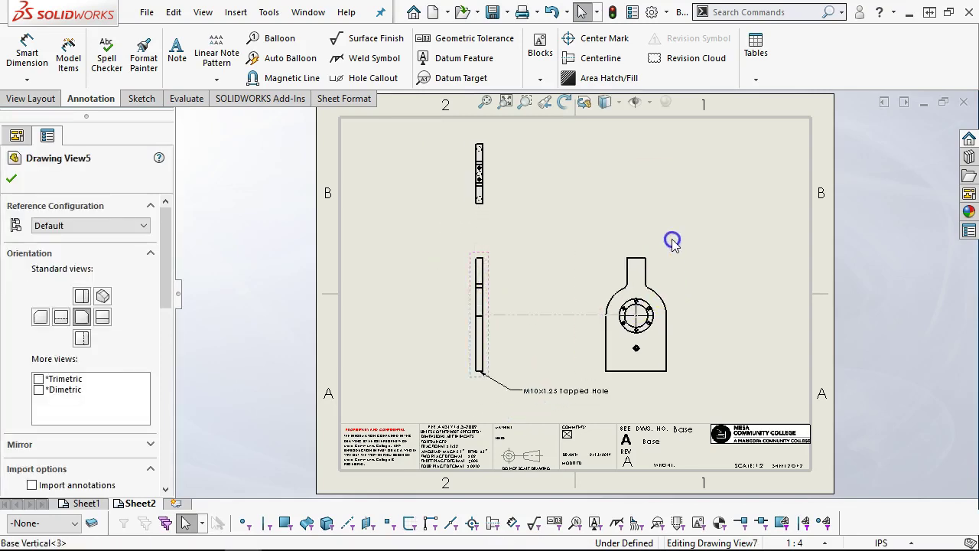
left_click(544, 392)
key("Delete")
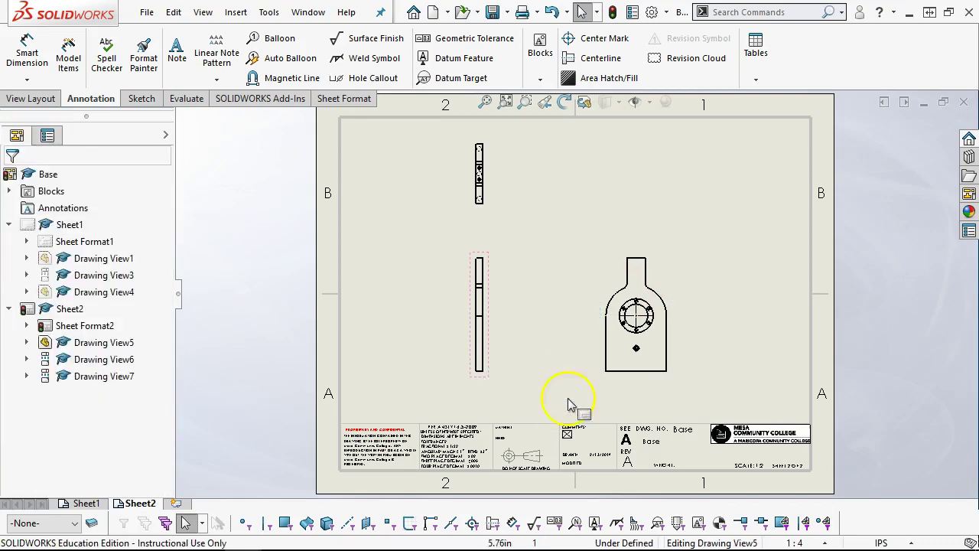
Change the parent front view of Base Vertical to the Right orientation, accepting the update of its dependent views.
left_click(488, 253)
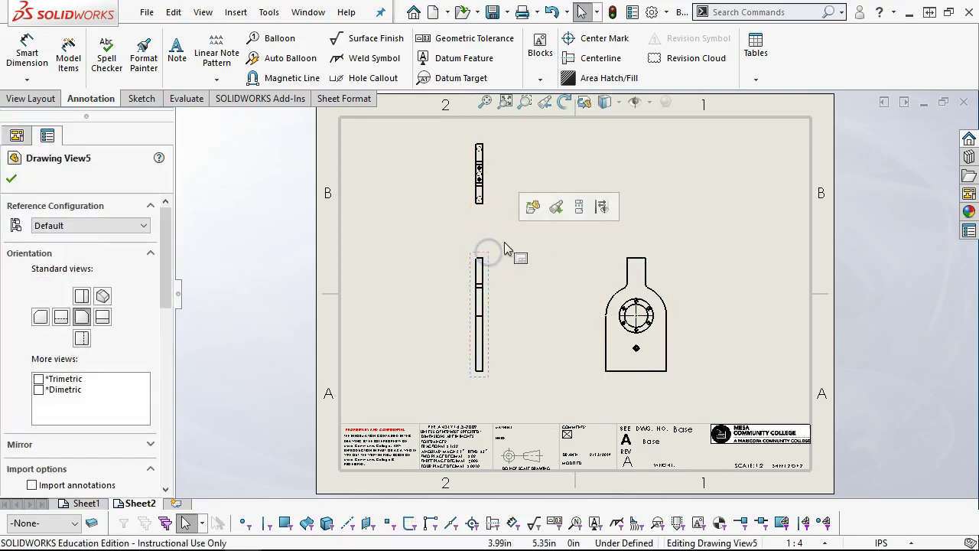
left_click(103, 316)
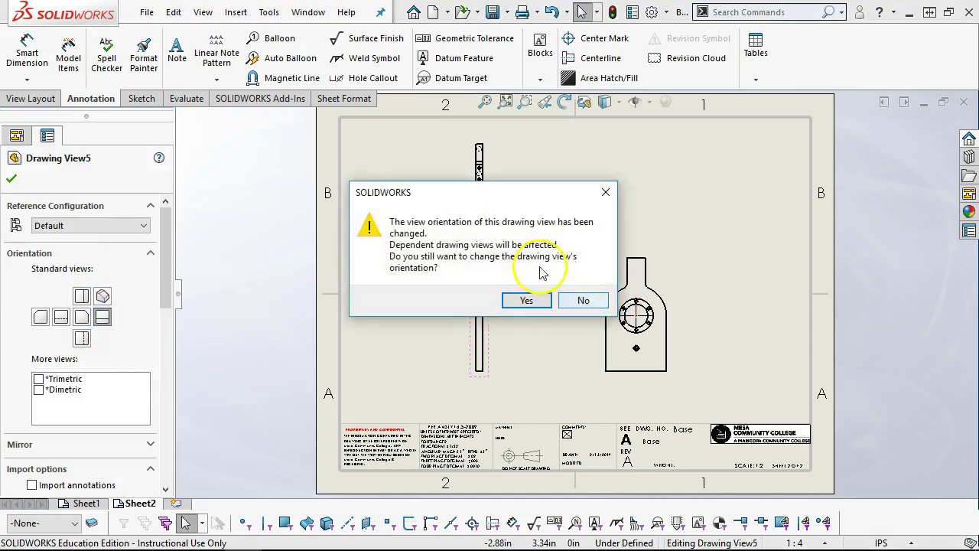
left_click(527, 302)
left_click(462, 350)
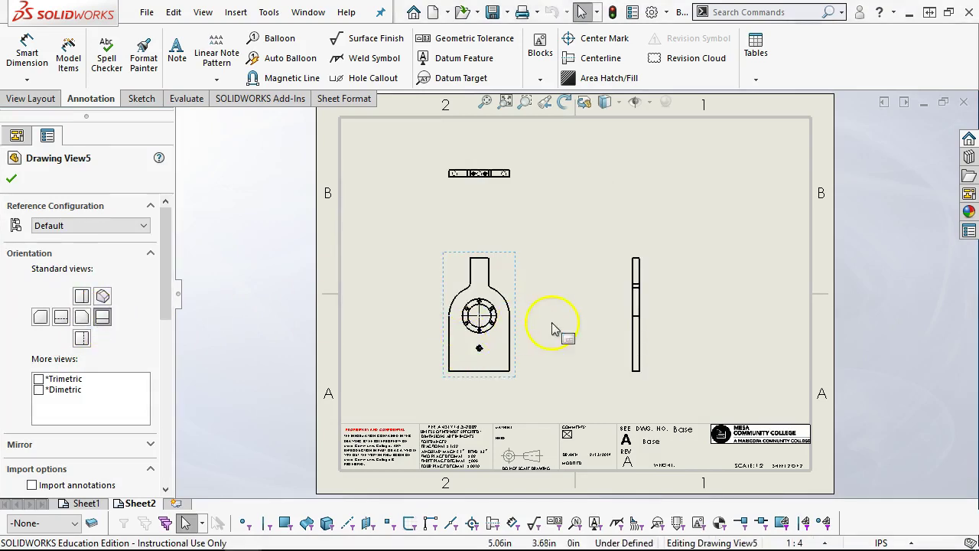
Examine the bore and bolt holes in the front view, the holes in the top view, and the side view.
scroll(540, 352, "down", 6)
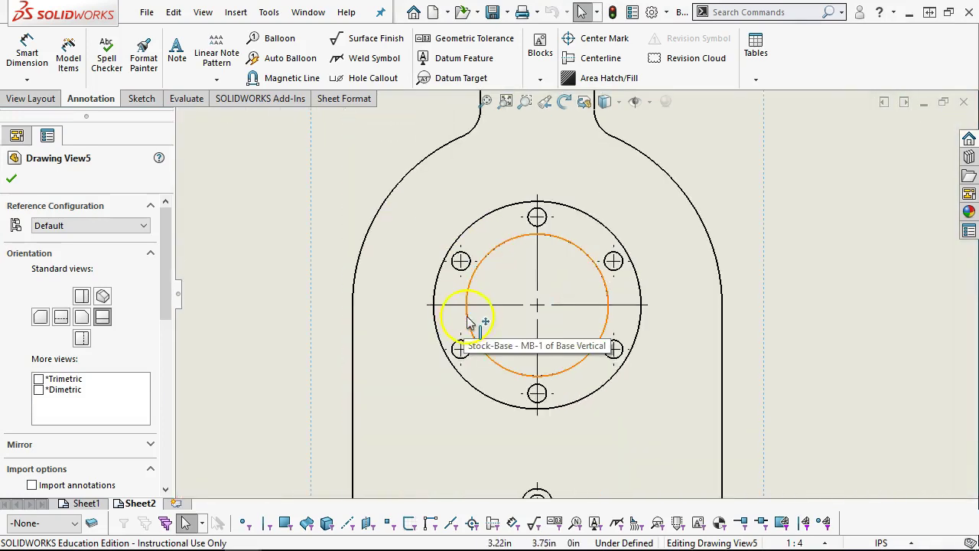
scroll(507, 328, "up", 8)
scroll(580, 170, "down", 8)
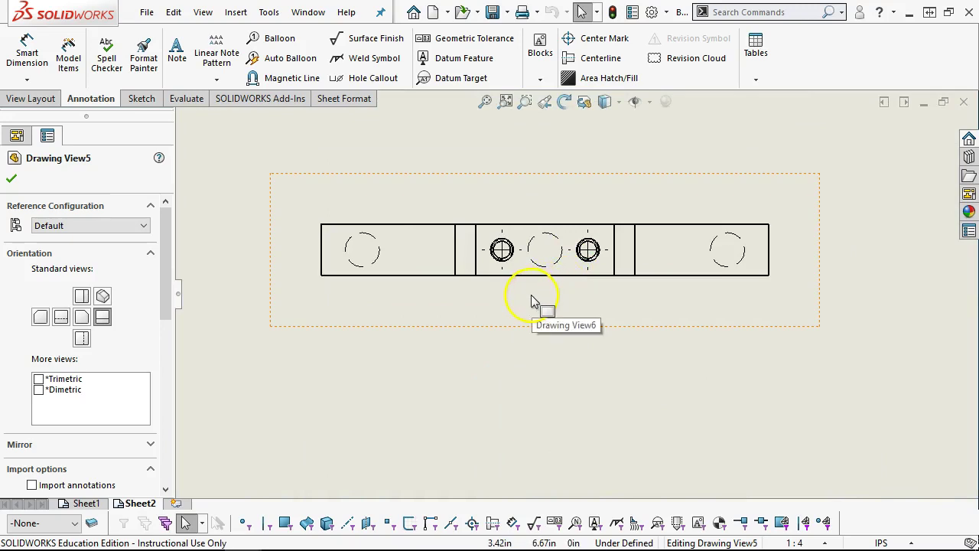
scroll(574, 366, "up", 8)
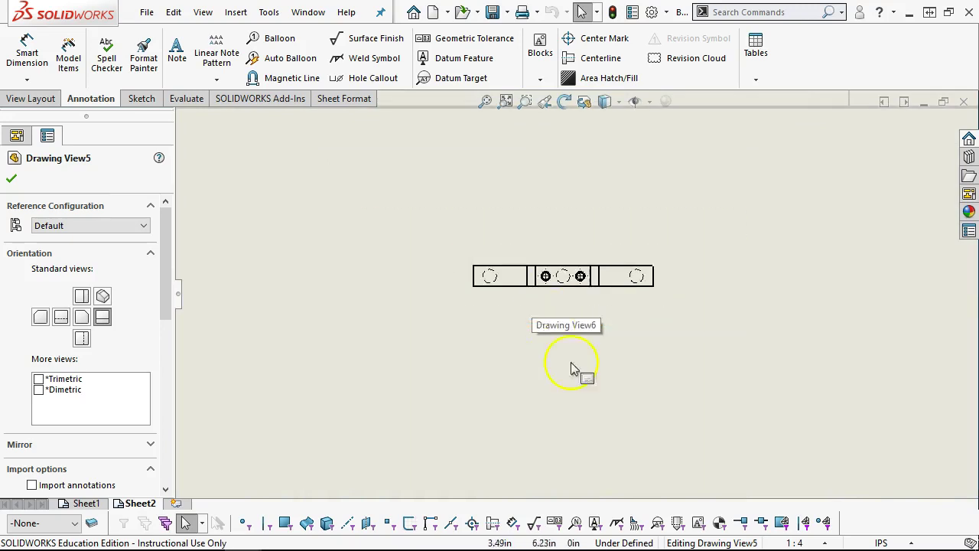
scroll(593, 306, "down", 3)
scroll(597, 274, "down", 3)
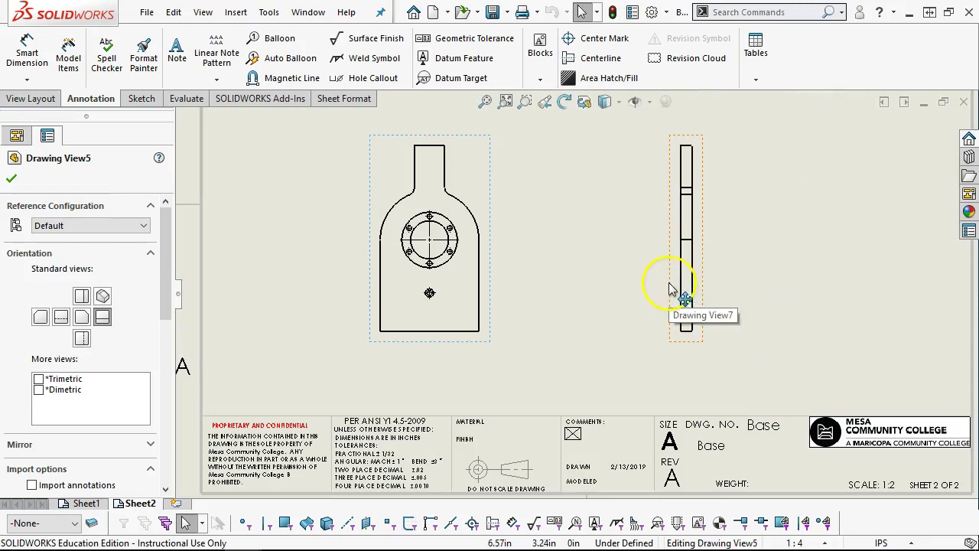
scroll(671, 289, "up", 3)
scroll(620, 273, "down", 1)
scroll(624, 260, "up", 1)
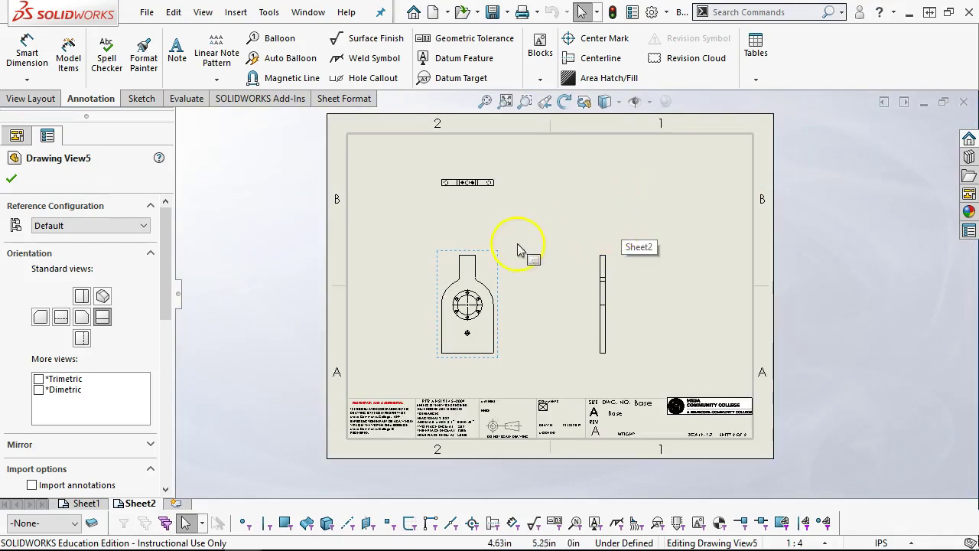
Add an isometric view projected from the front view and place it in the sheet's upper right corner.
left_click(30, 98)
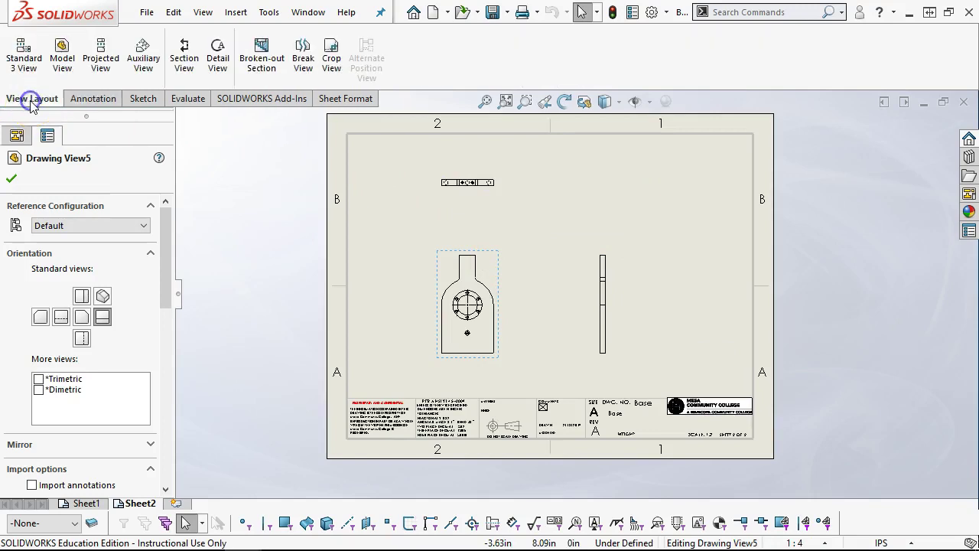
left_click(100, 57)
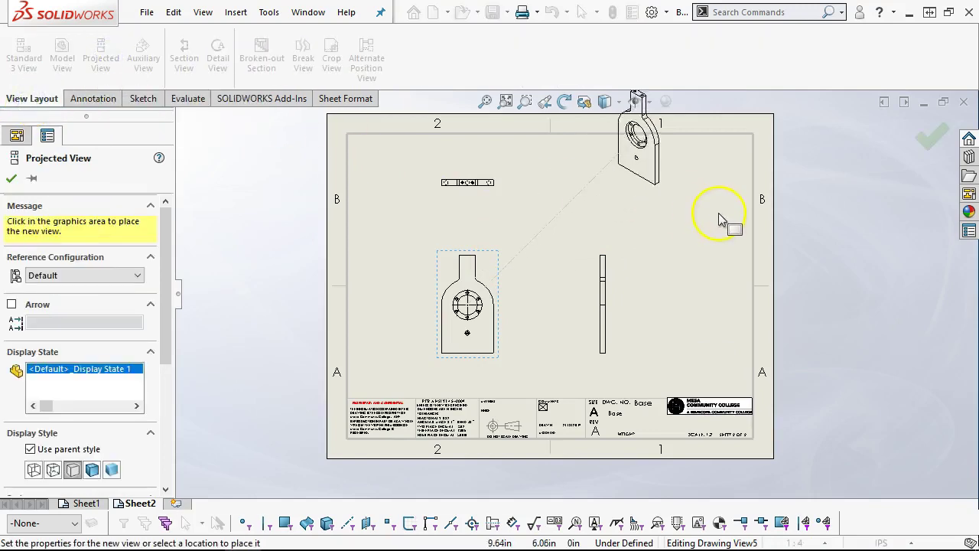
left_click(639, 215)
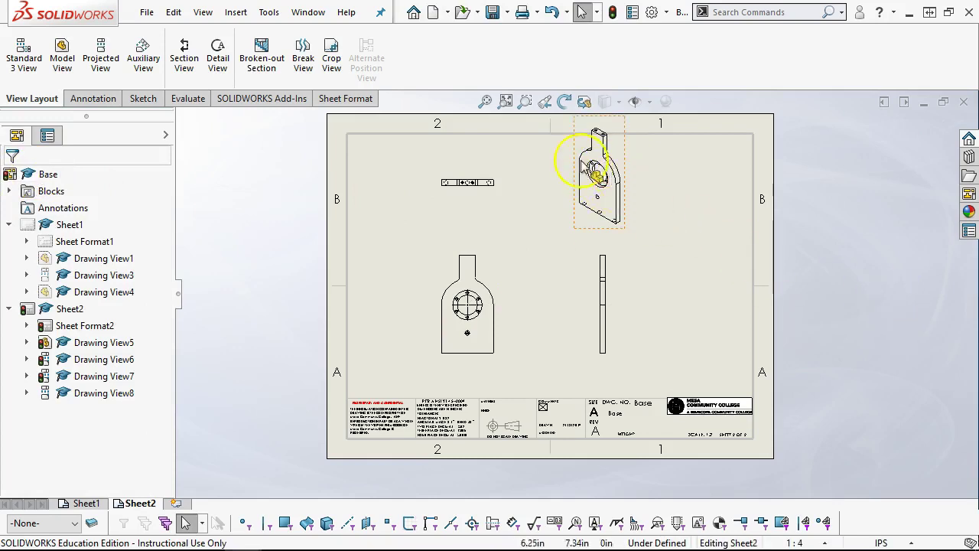
mouse_move(628, 227)
left_mouse_down()
mouse_move(734, 256)
mouse_move(725, 242)
left_mouse_up()
Reposition the front, side and top views so that free space remains below the front view.
left_click_drag(483, 254, 498, 245)
left_click_drag(615, 334, 626, 335)
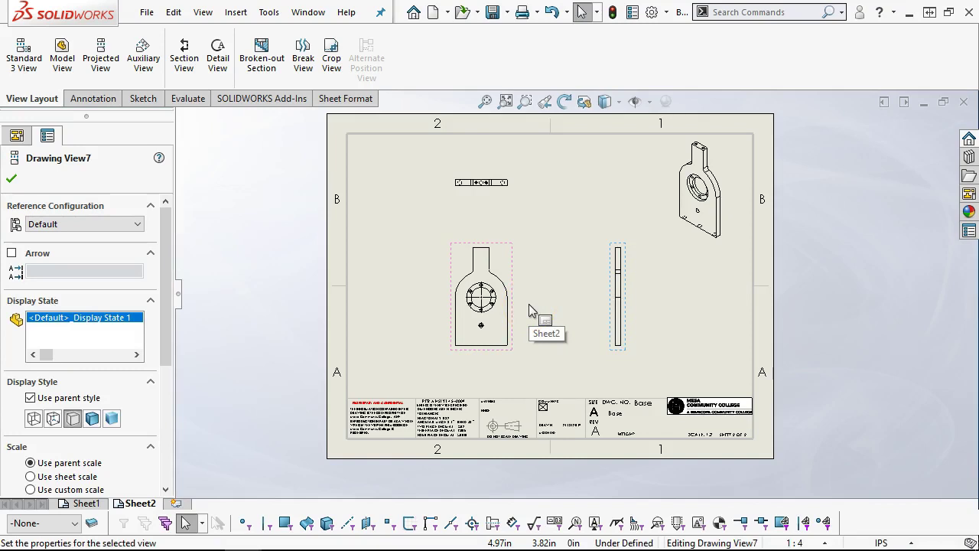
scroll(533, 359, "down", 1)
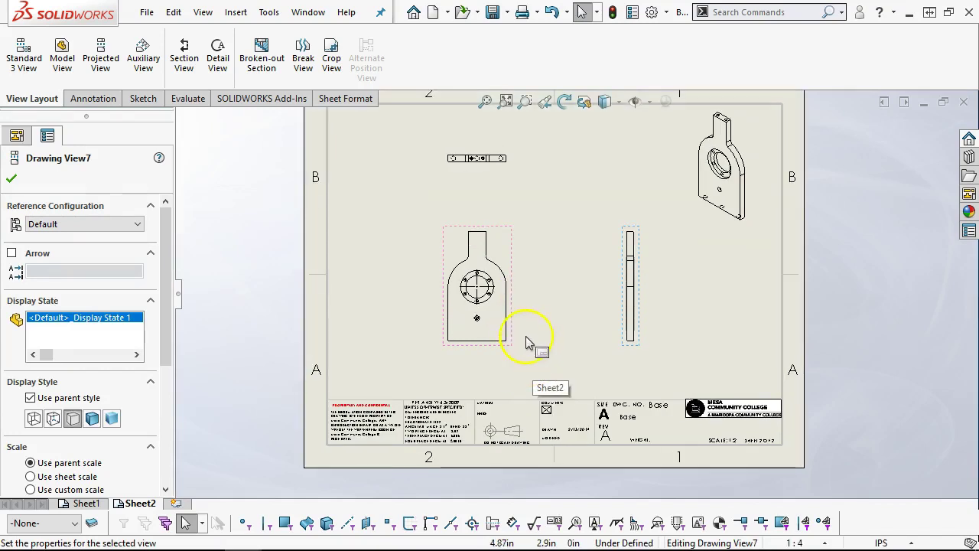
left_click_drag(500, 351, 486, 312)
left_click_drag(494, 167, 494, 156)
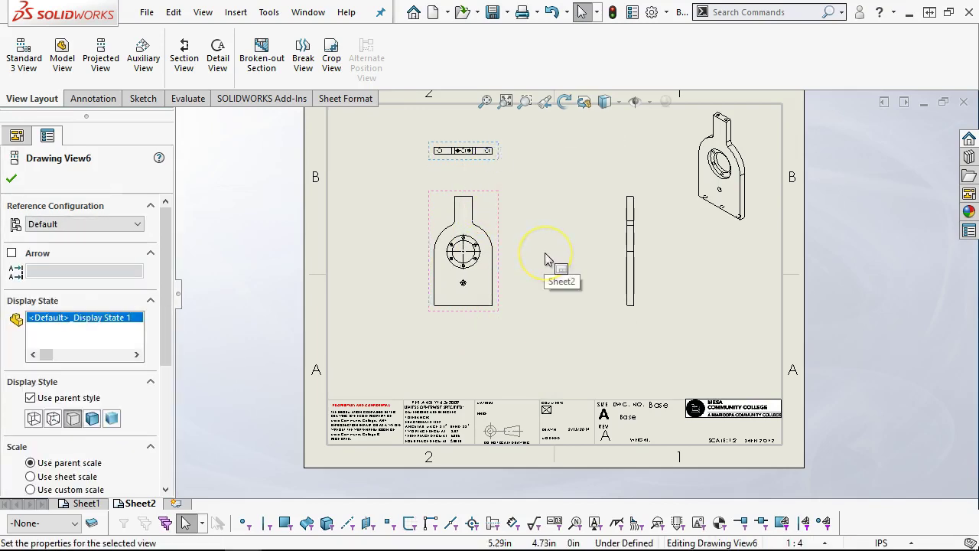
left_click(323, 385)
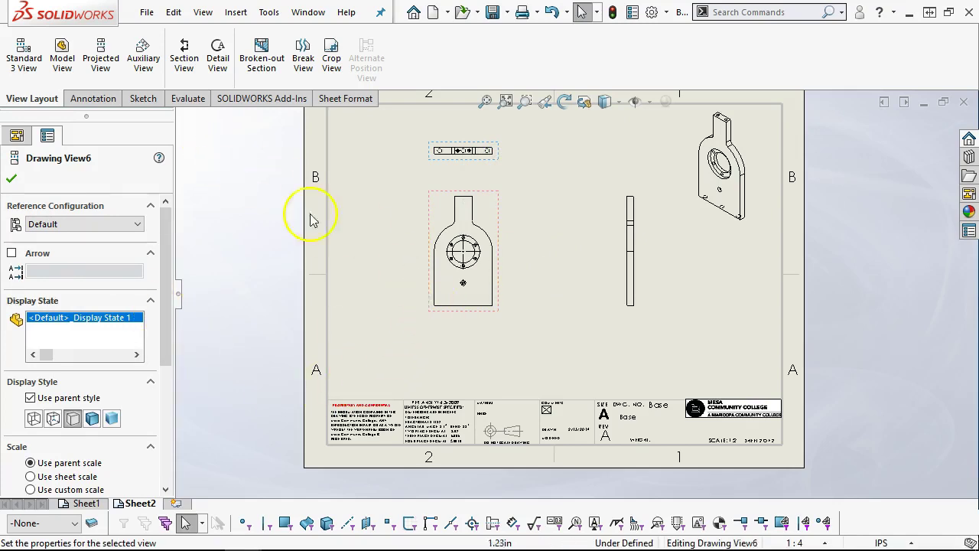
left_click(100, 58)
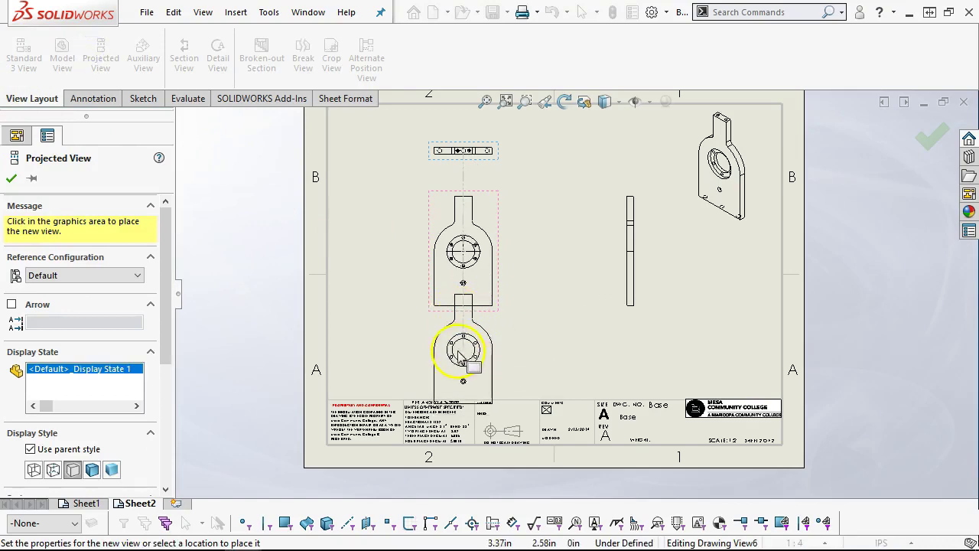
key("Escape")
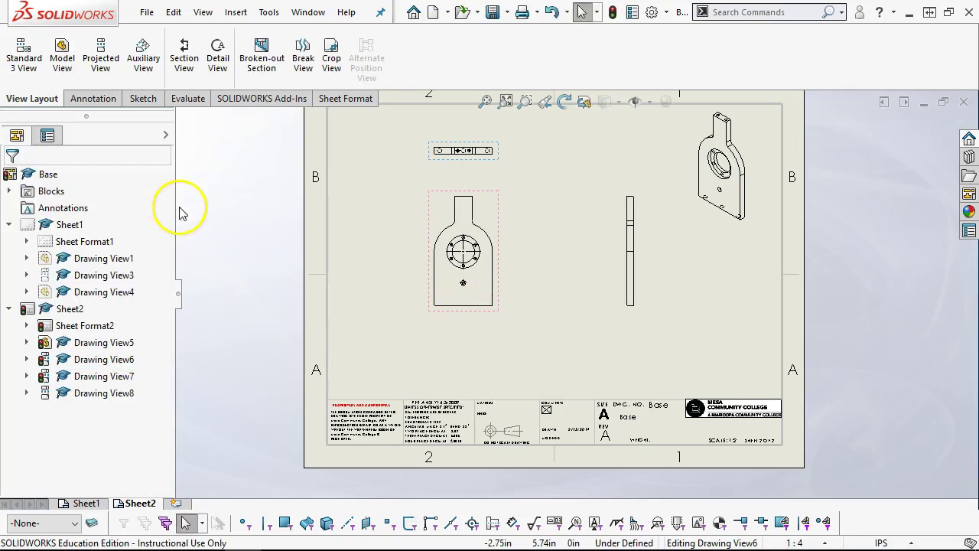
Add a bottom view projected below the front view, and nudge the isometric view closer to the sheet's right border.
left_click(490, 221)
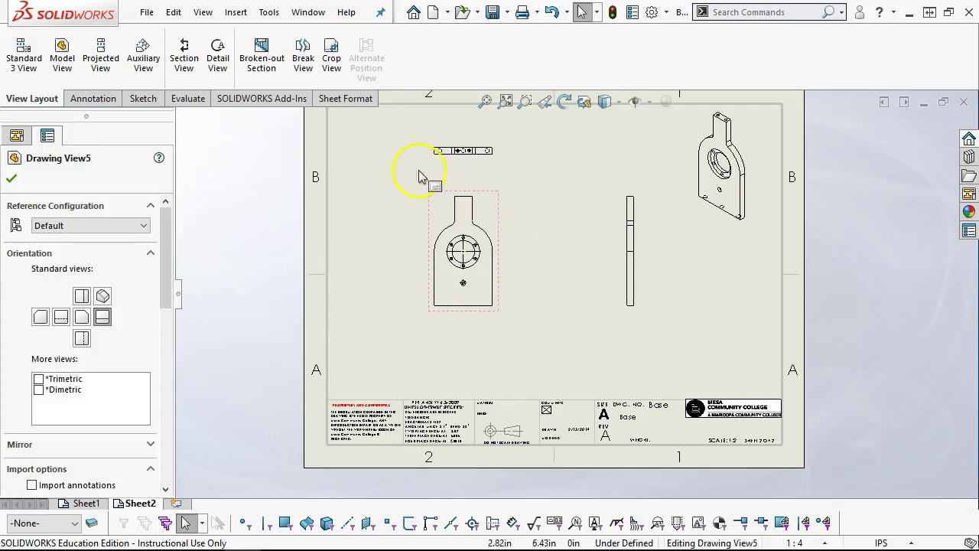
left_click(117, 55)
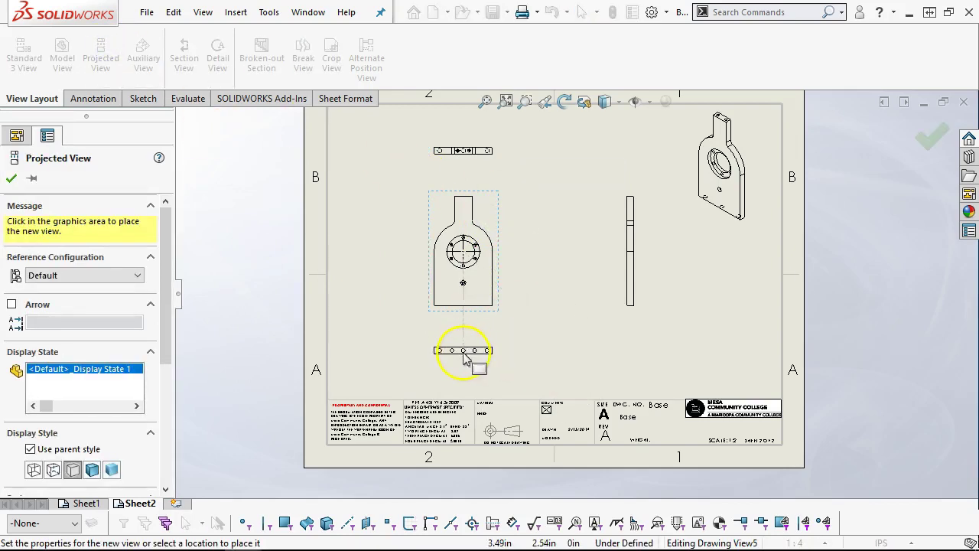
left_click(461, 358)
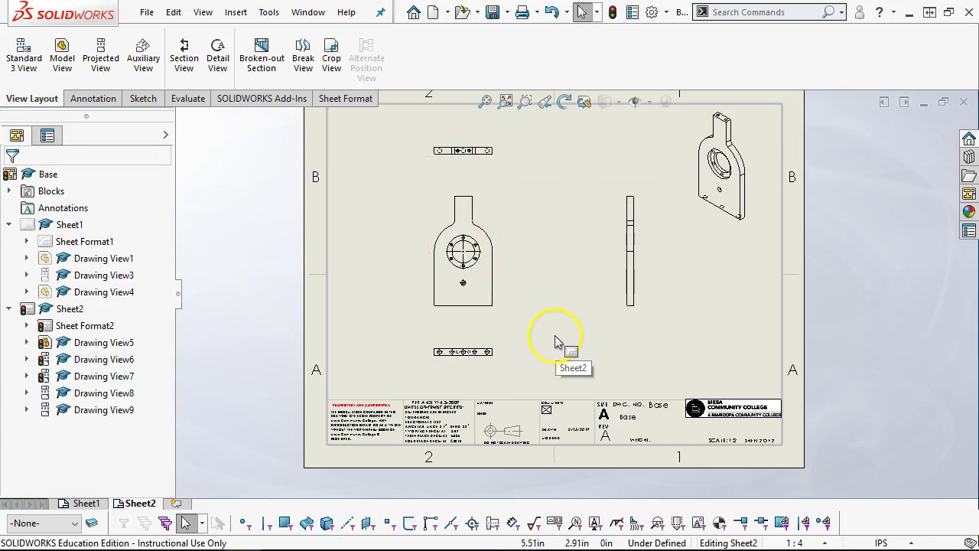
mouse_move(730, 236)
left_mouse_down()
mouse_move(728, 227)
mouse_move(733, 239)
left_mouse_up()
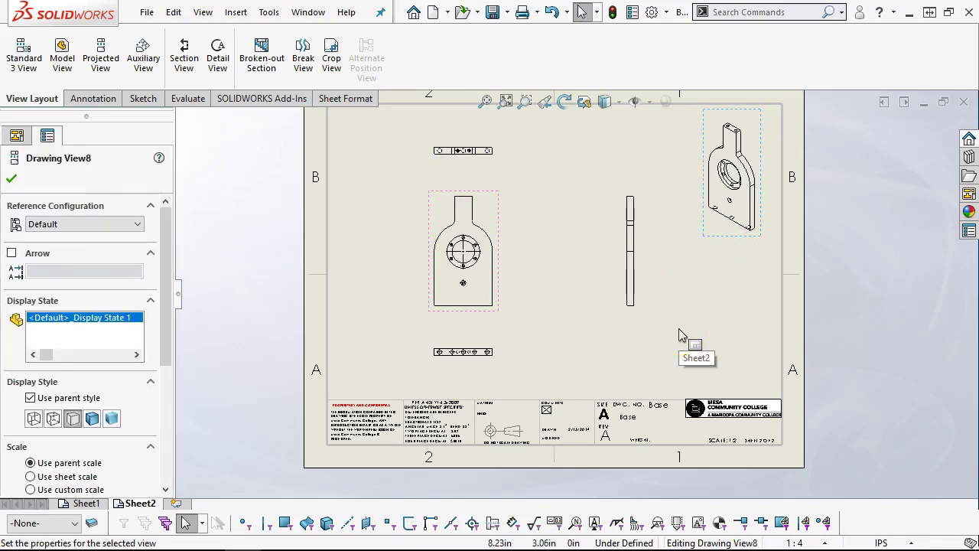
Try rotating the front view 90 degrees together with its dependent views, and shift it slightly right.
left_click(490, 208)
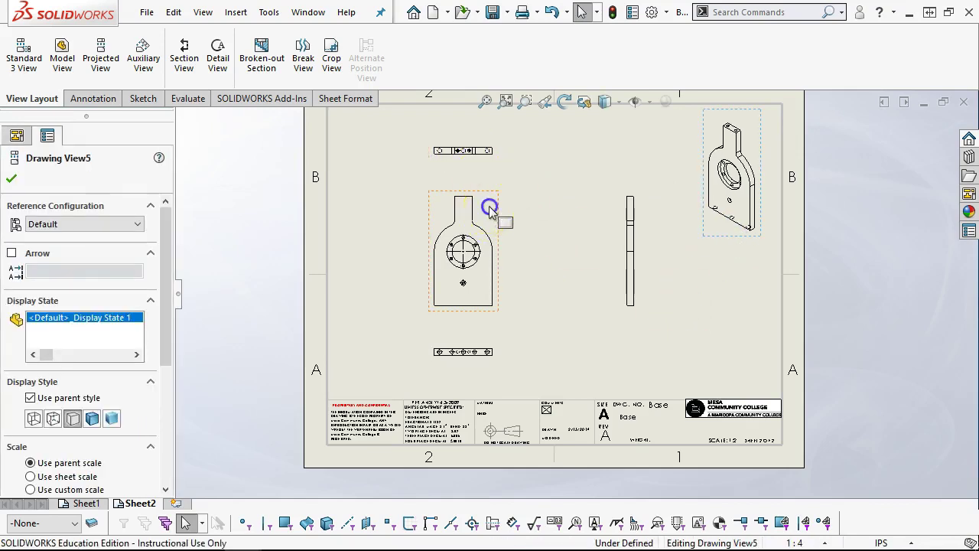
left_click(565, 102)
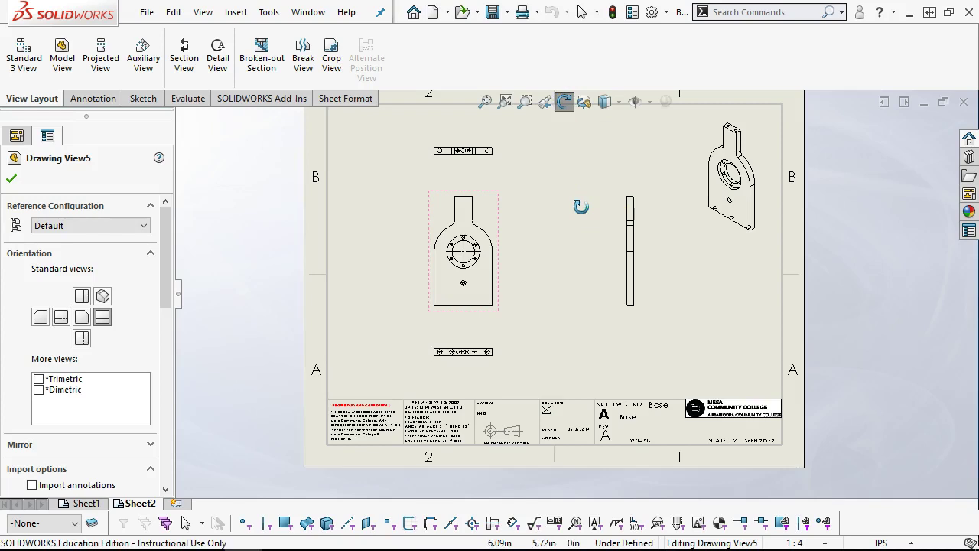
left_click(433, 287)
left_click_drag(396, 317, 366, 183)
left_click(388, 216)
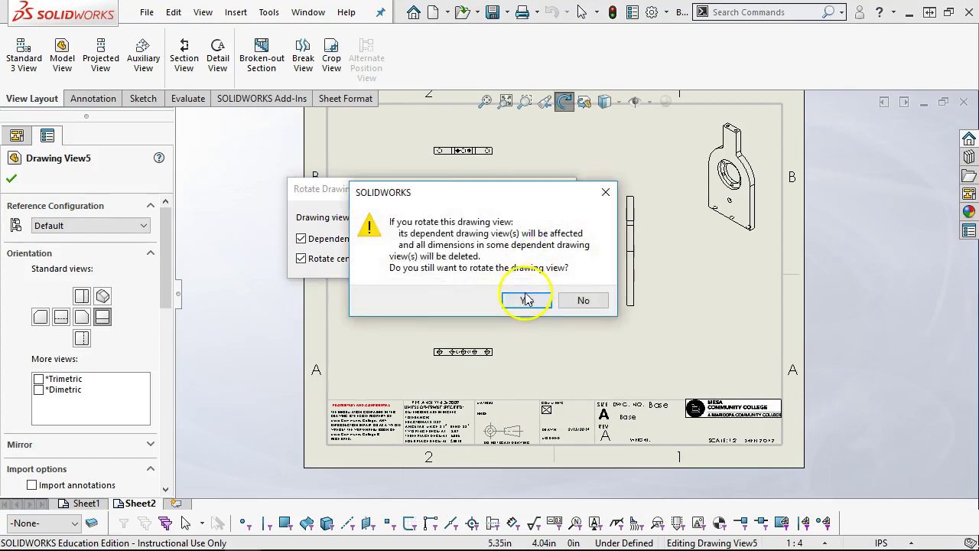
left_click(526, 301)
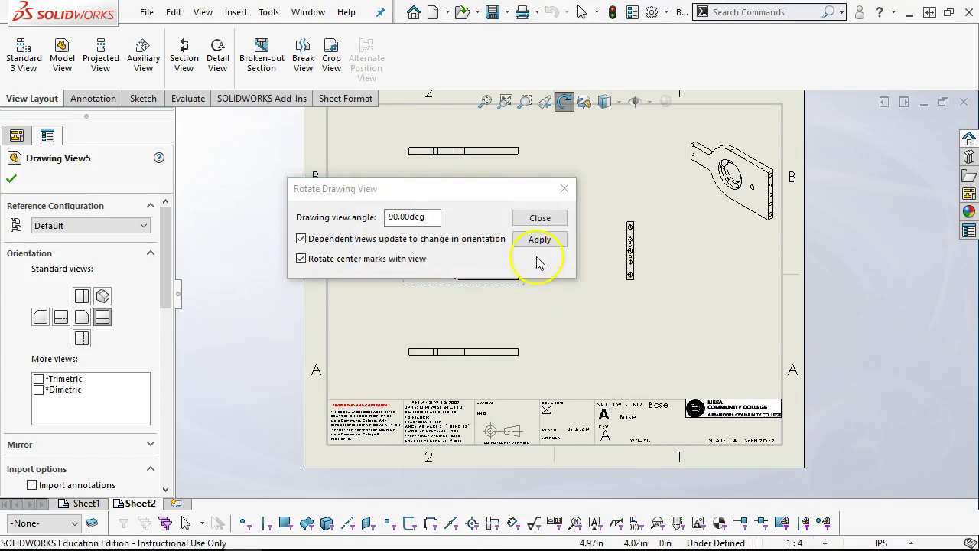
left_click(539, 218)
left_click_drag(502, 290, 522, 289)
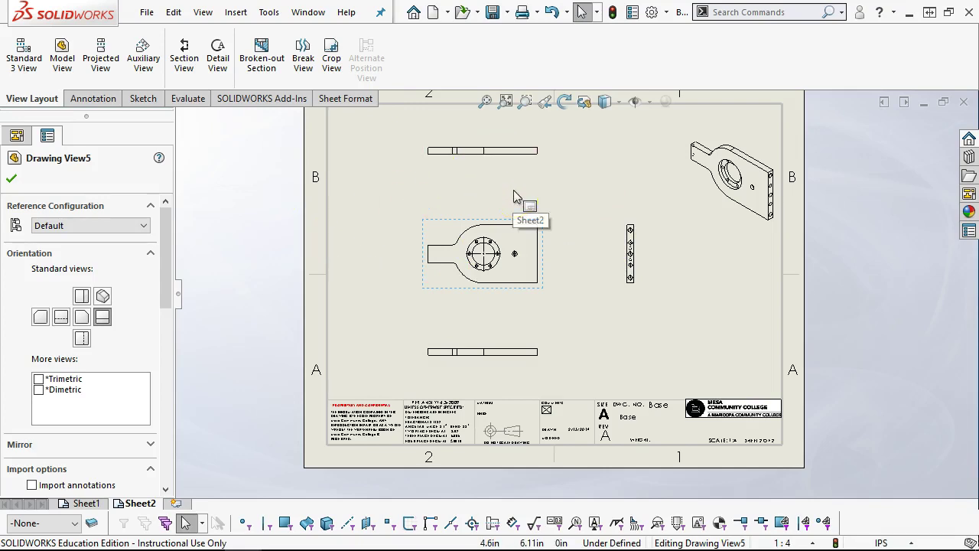
Undo the front view's last move and its 90 degree rotation.
key("ctrl+z")
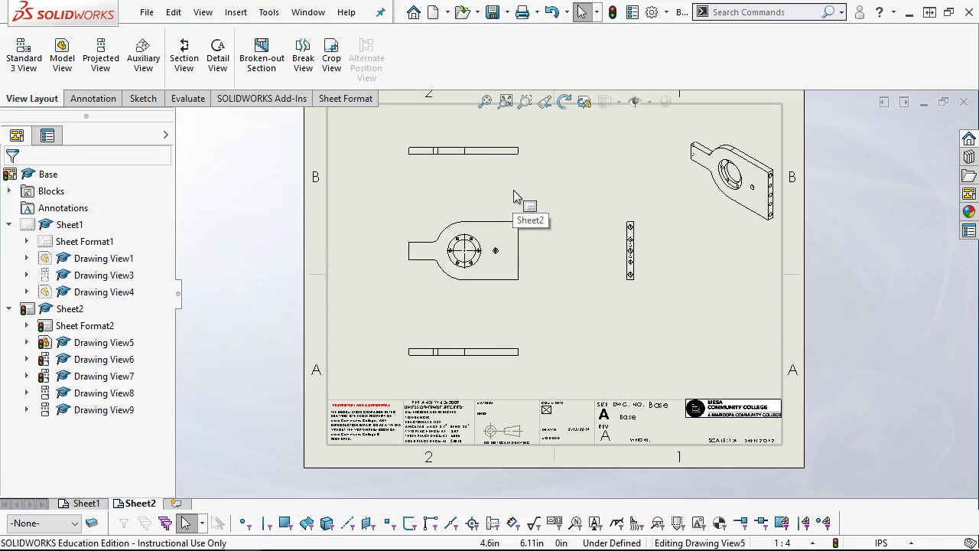
key("ctrl+z")
left_click(413, 215)
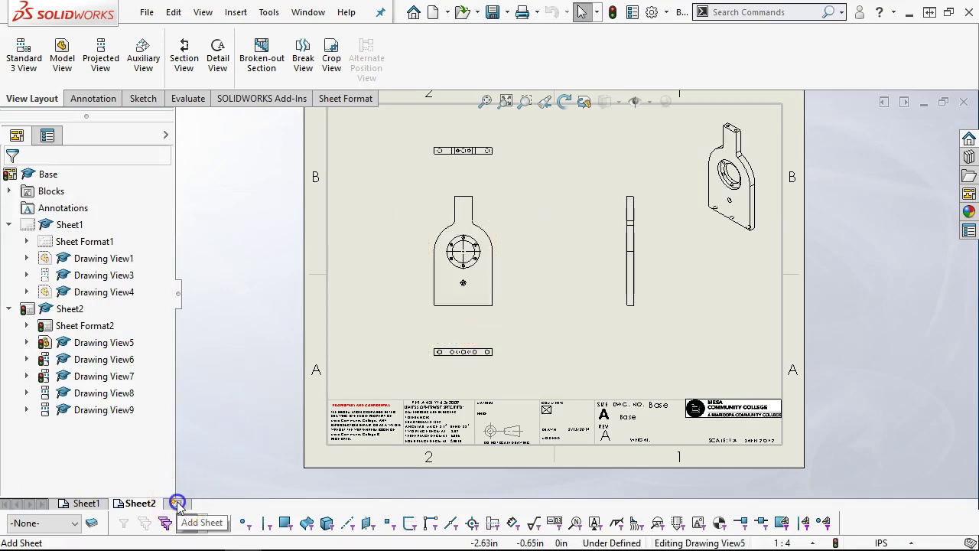
Add a third sheet to the drawing.
left_click(176, 503)
left_click(594, 297)
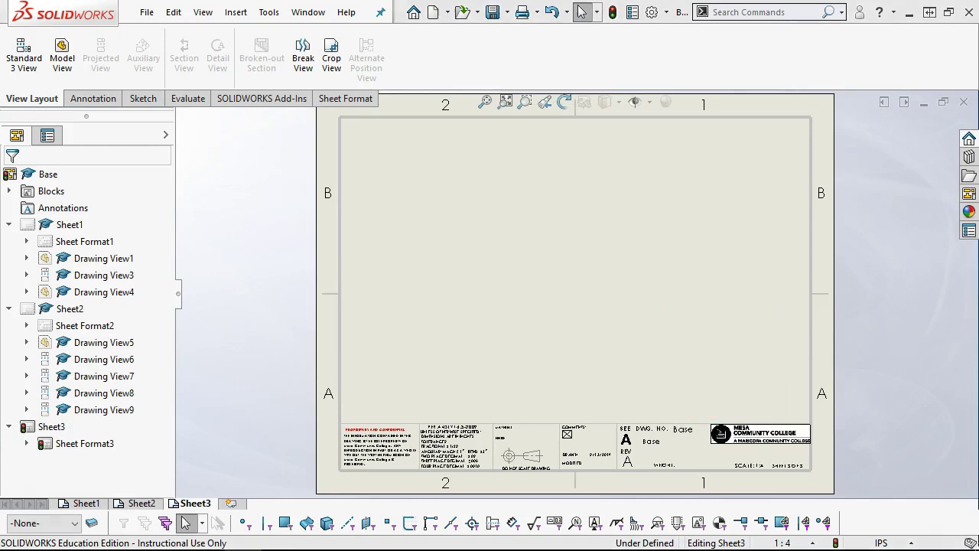
Insert the standard three views of the Base Gusset on the third sheet and delete the tapped-hole note beside the front view.
mouse_move(976, 428)
left_mouse_down()
mouse_move(722, 406)
mouse_move(507, 339)
left_mouse_up()
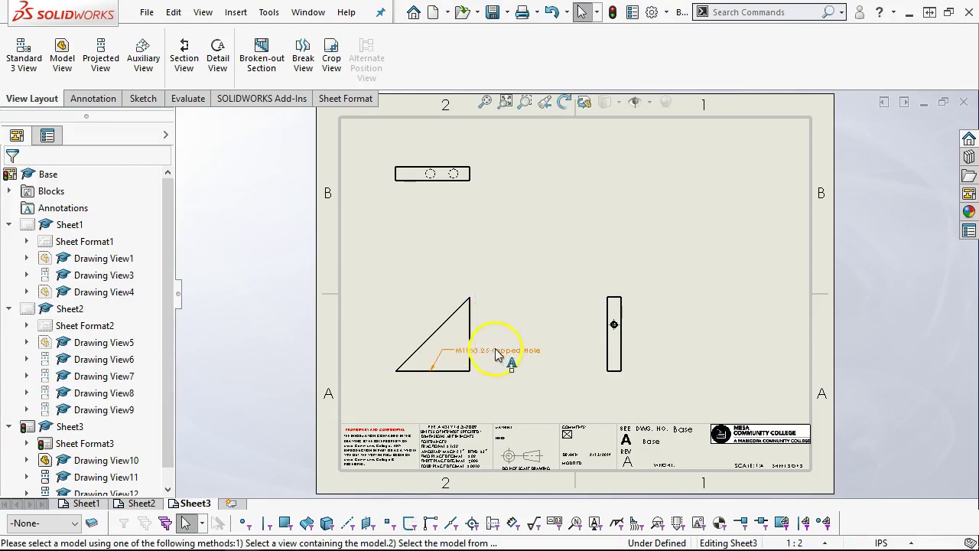
left_click_drag(496, 354, 529, 399)
key("Delete")
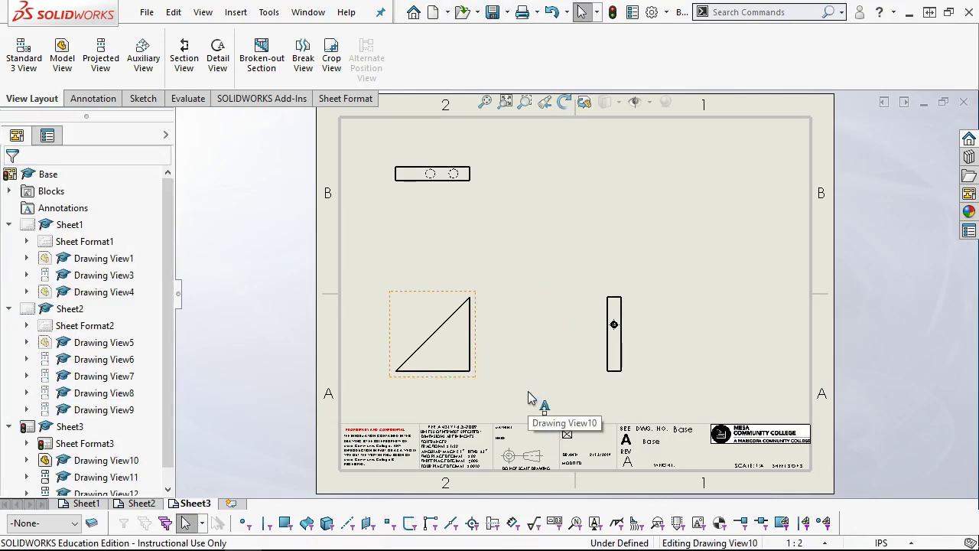
Move the Base Gusset's front view up the sheet and shift the side view slightly toward the right border.
left_click_drag(437, 296, 466, 262)
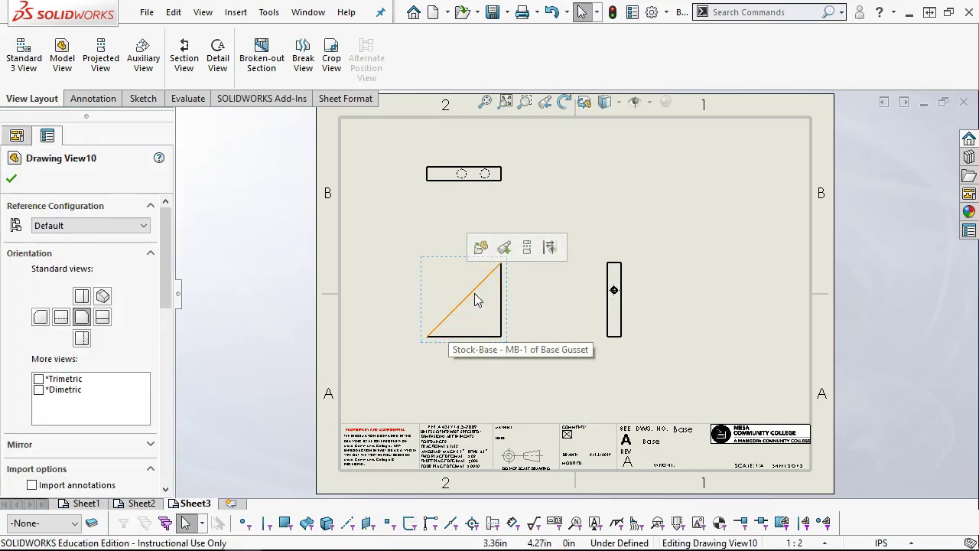
left_click(462, 312)
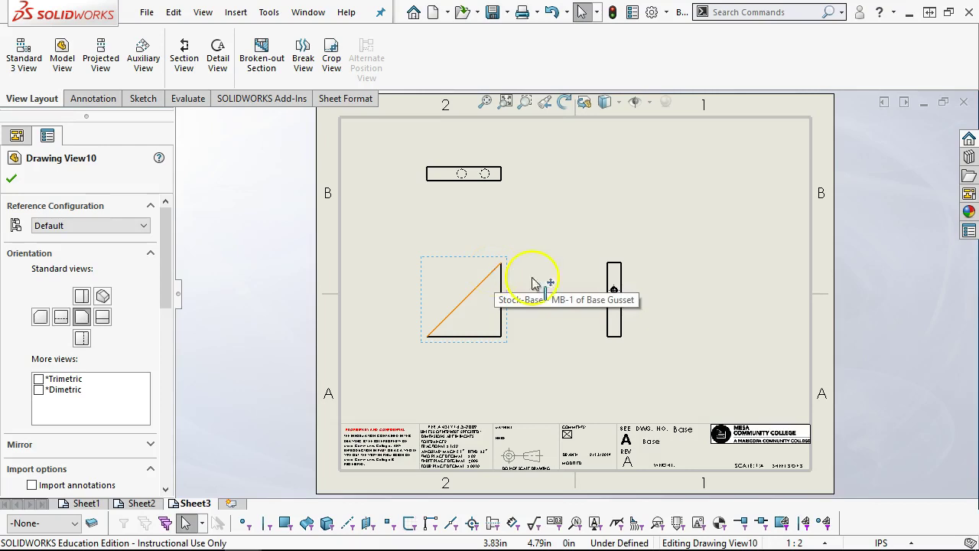
left_click_drag(615, 360, 629, 361)
mouse_move(482, 259)
left_mouse_down()
mouse_move(495, 225)
mouse_move(484, 208)
left_mouse_up()
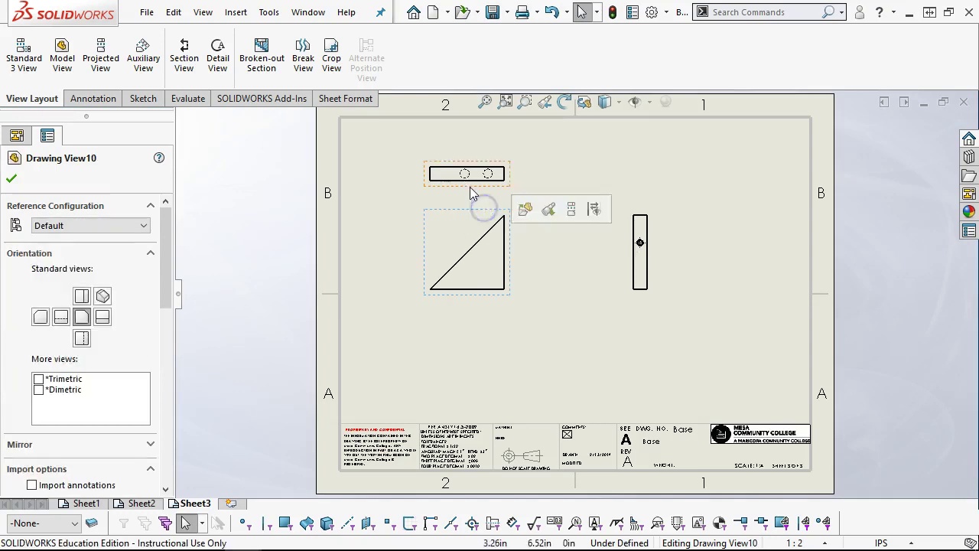
Delete the projected top view above the Base Gusset's front view.
left_click(473, 192)
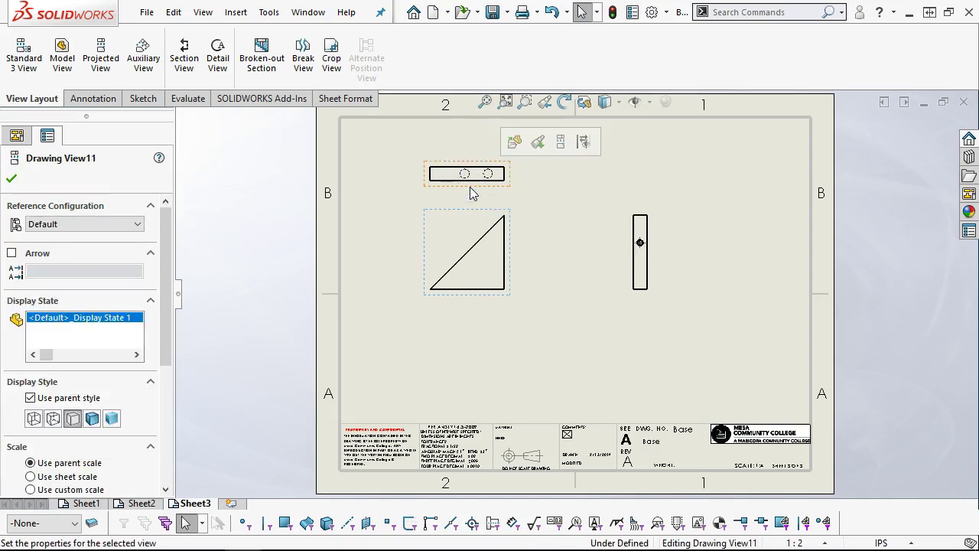
left_click(686, 268)
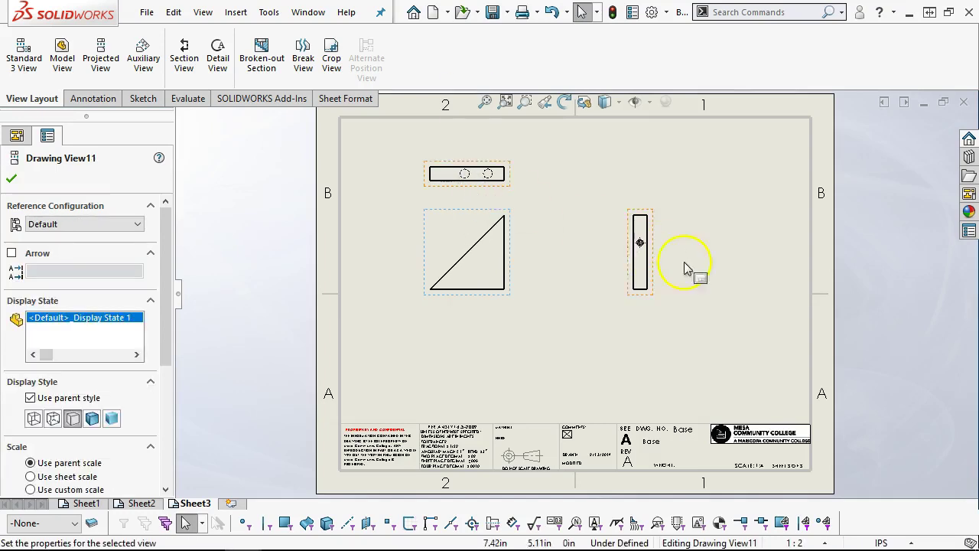
left_click(481, 192)
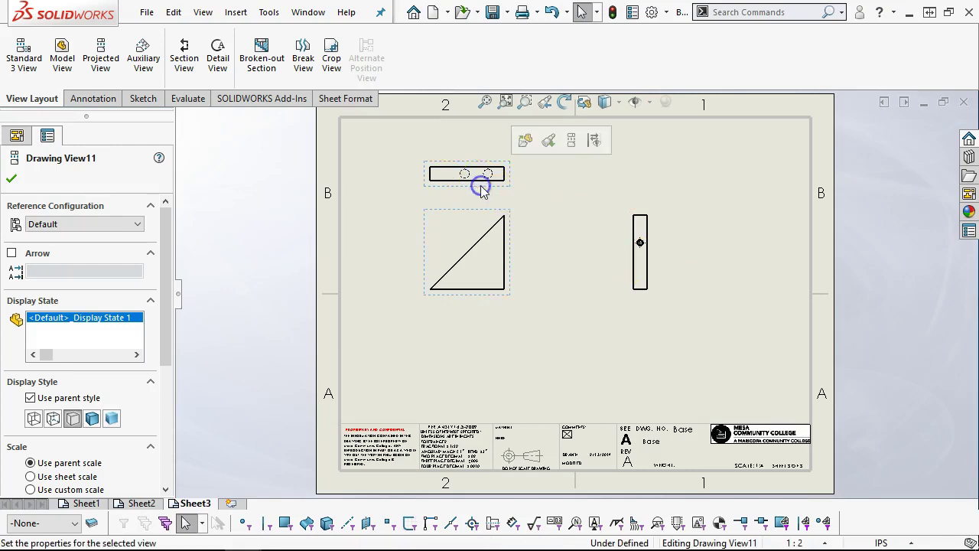
key("Delete")
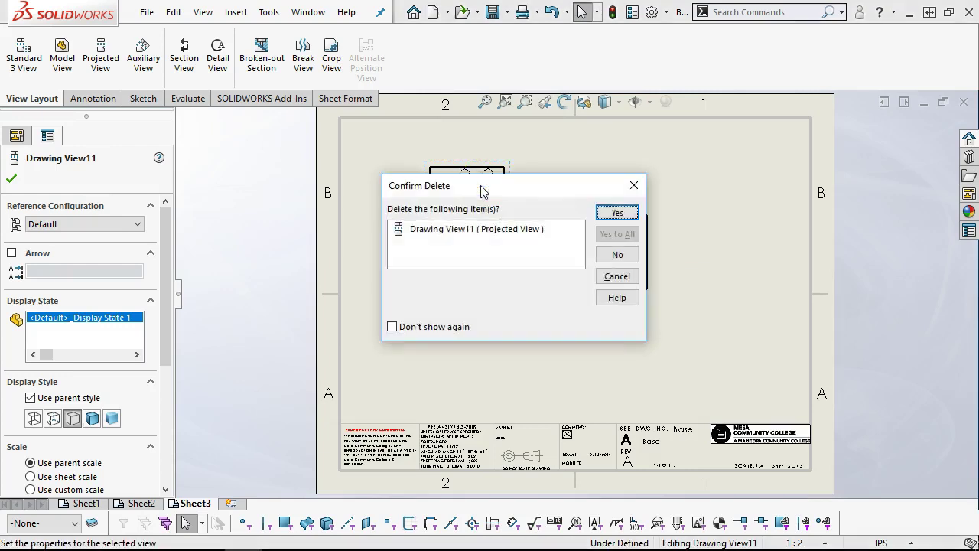
left_click(614, 213)
left_click(339, 181)
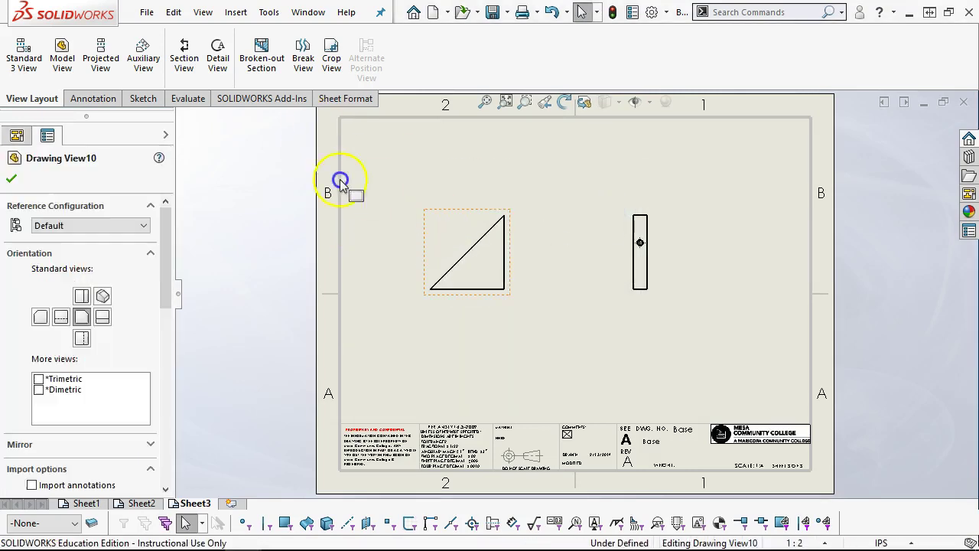
Add a bottom view projected below the Base Gusset's front view.
left_click(100, 57)
left_click(469, 364)
left_click(751, 346)
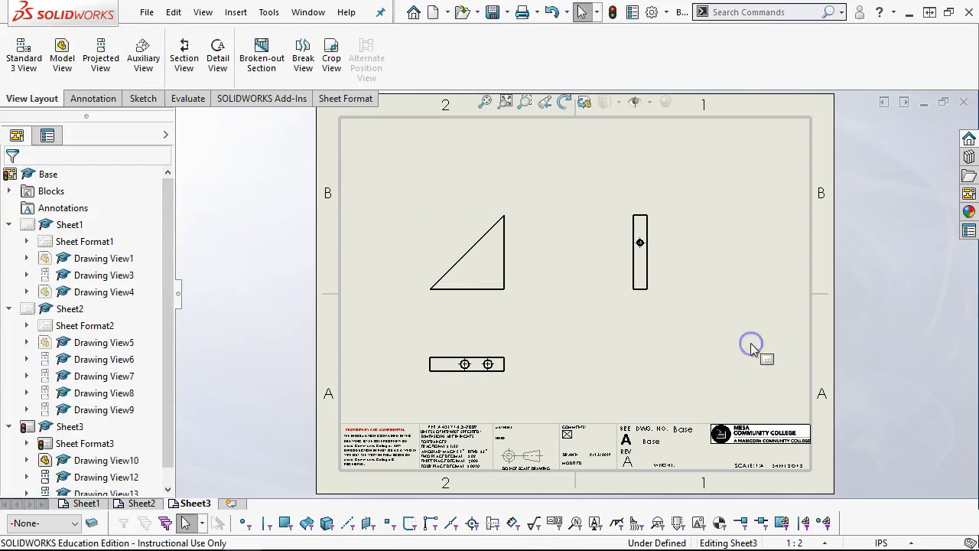
Project an isometric view into the sheet's upper-right corner, and adjust the positions of the front and bottom views.
left_click(459, 214)
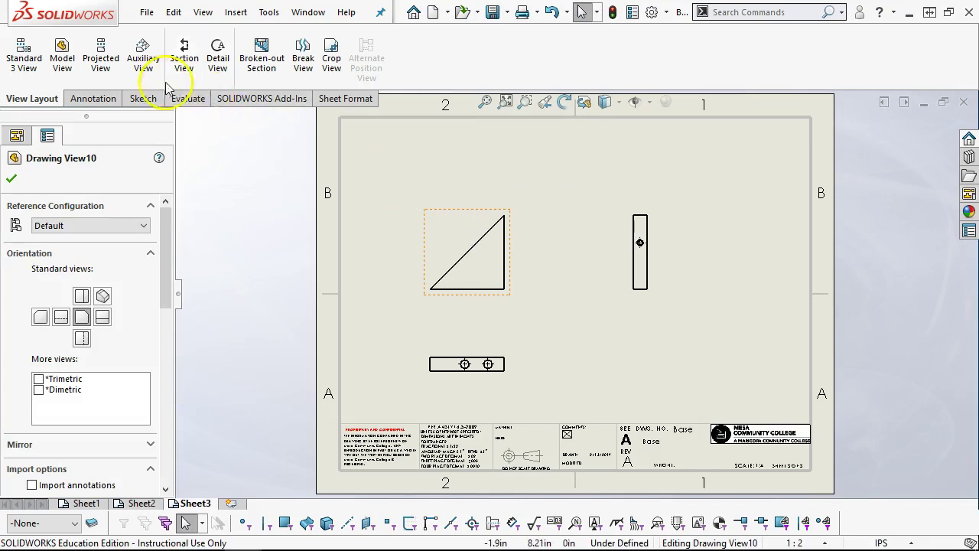
left_click(100, 58)
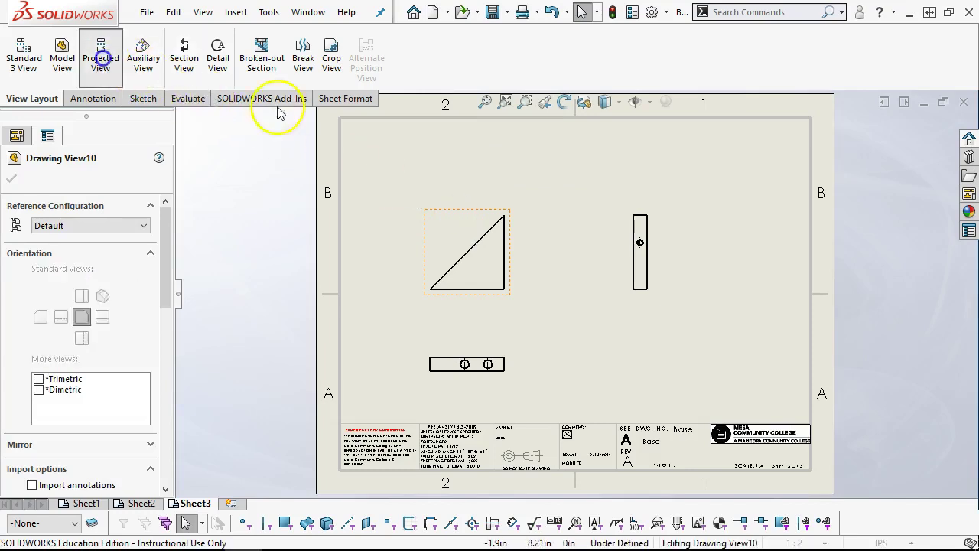
left_click(664, 195)
left_click_drag(579, 204, 748, 209)
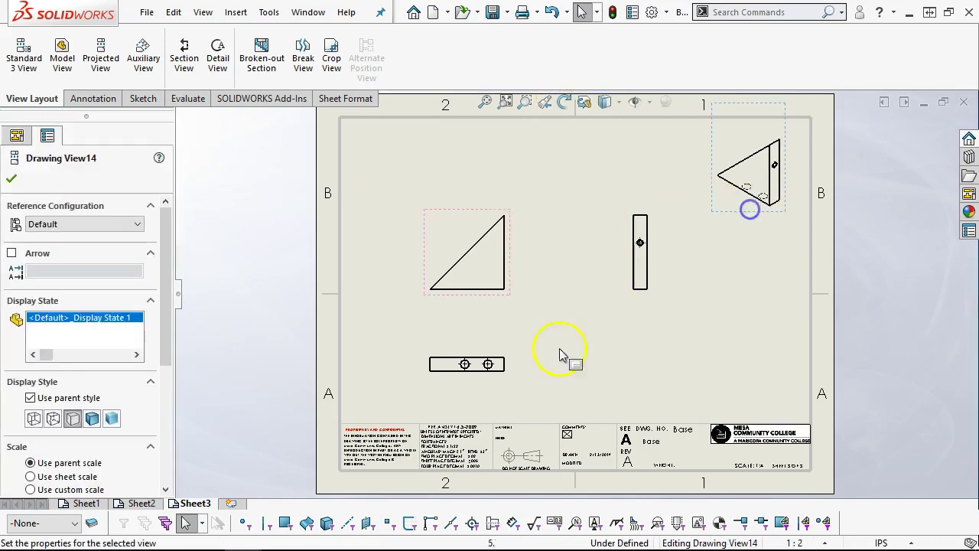
left_click_drag(508, 352, 528, 340)
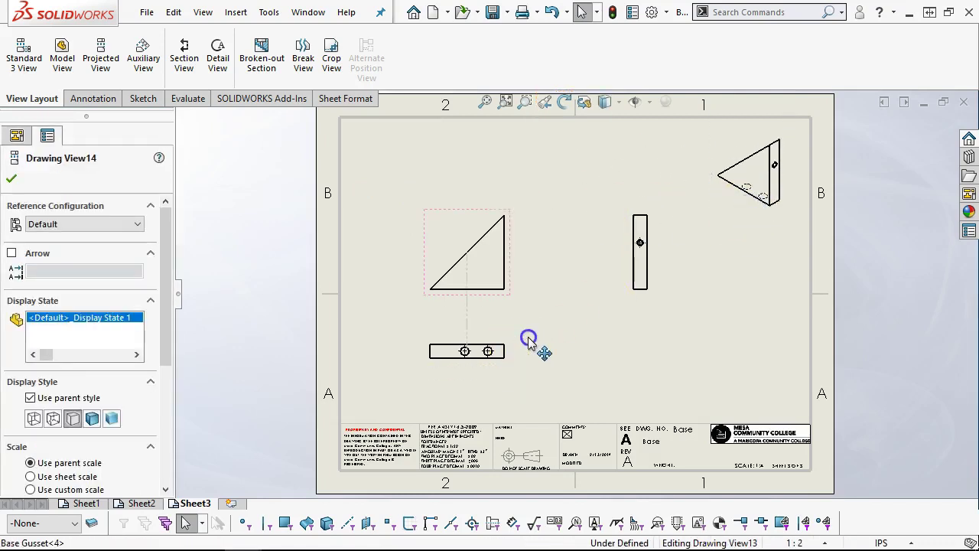
mouse_move(504, 289)
left_mouse_down()
mouse_move(518, 267)
mouse_move(526, 281)
left_mouse_up()
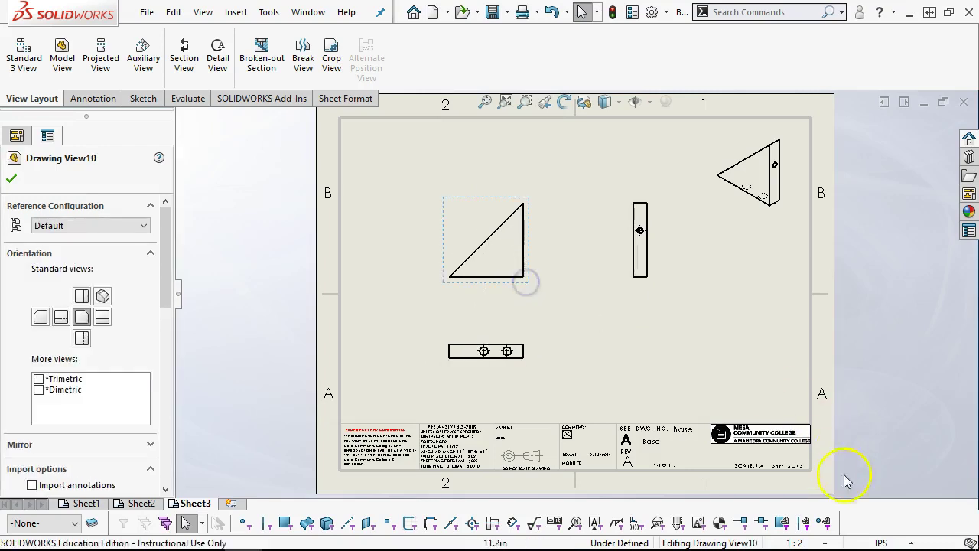
Try a 1:1 scale for the third sheet and settle on a custom 7:8 scale in its sheet properties.
left_click(829, 544)
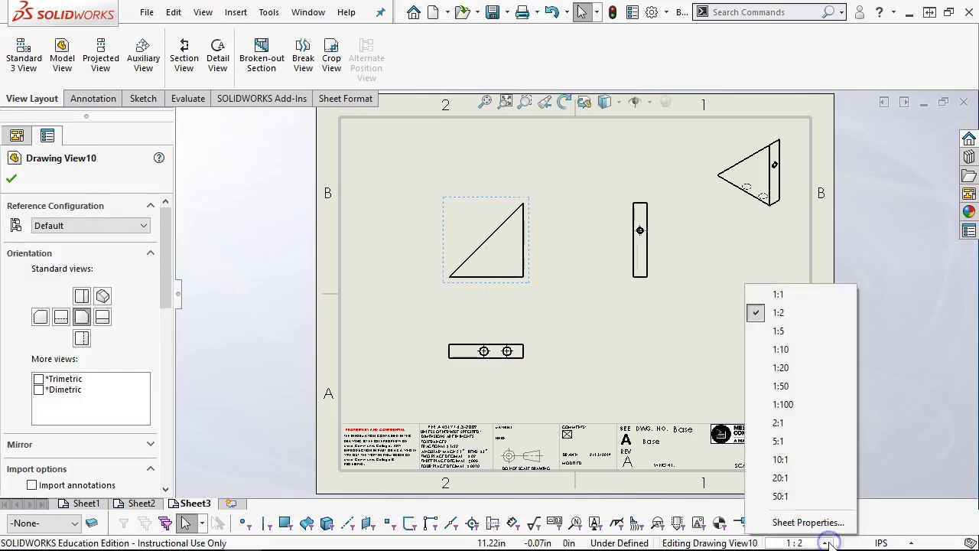
left_click(788, 293)
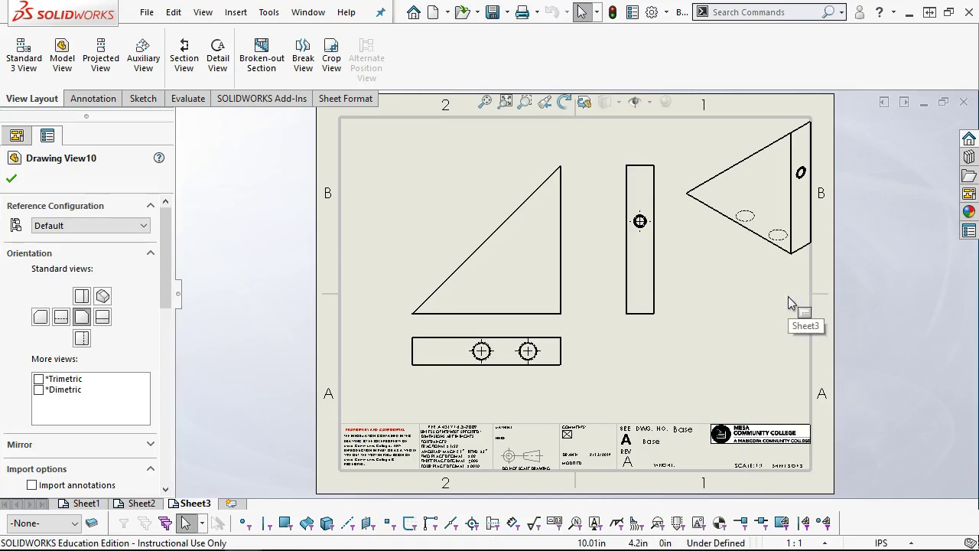
left_click(822, 542)
left_click(809, 522)
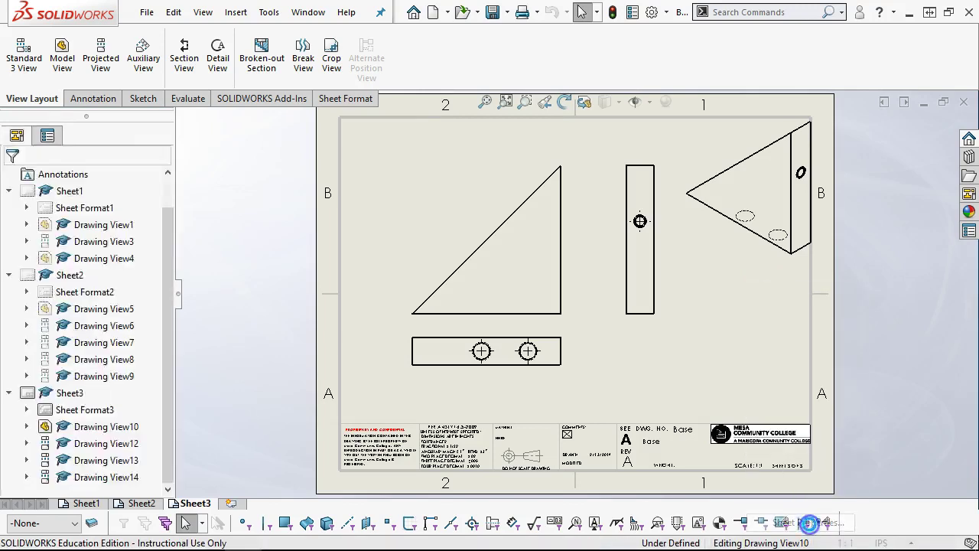
key("Tab")
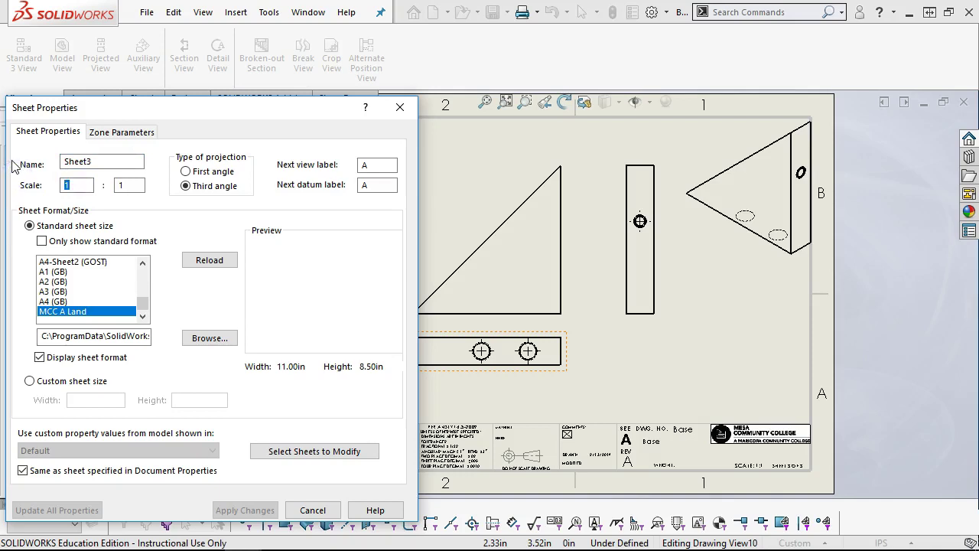
type("7")
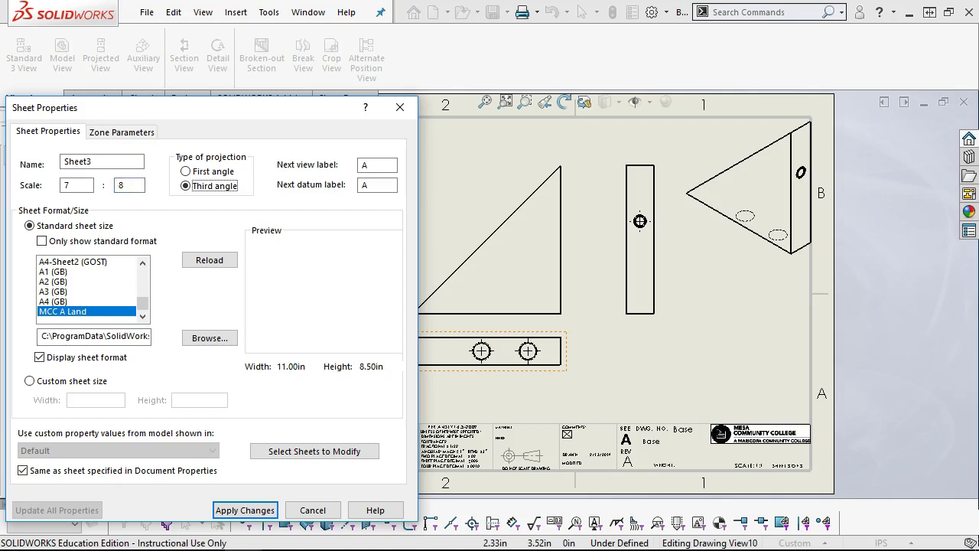
left_click(264, 510)
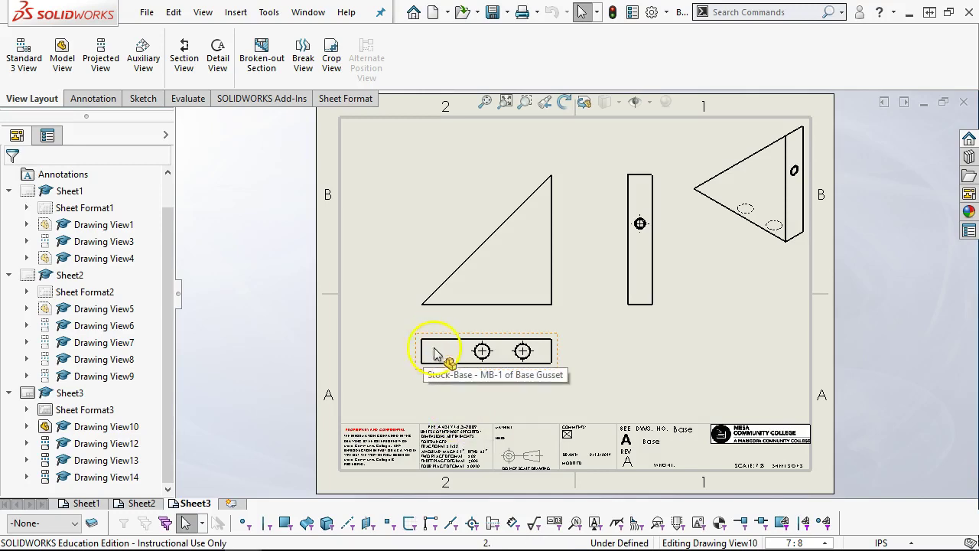
Spread the front and bottom views apart, and pull the isometric view inside the sheet's right border.
left_click_drag(449, 334, 448, 350)
left_click_drag(450, 312, 433, 296)
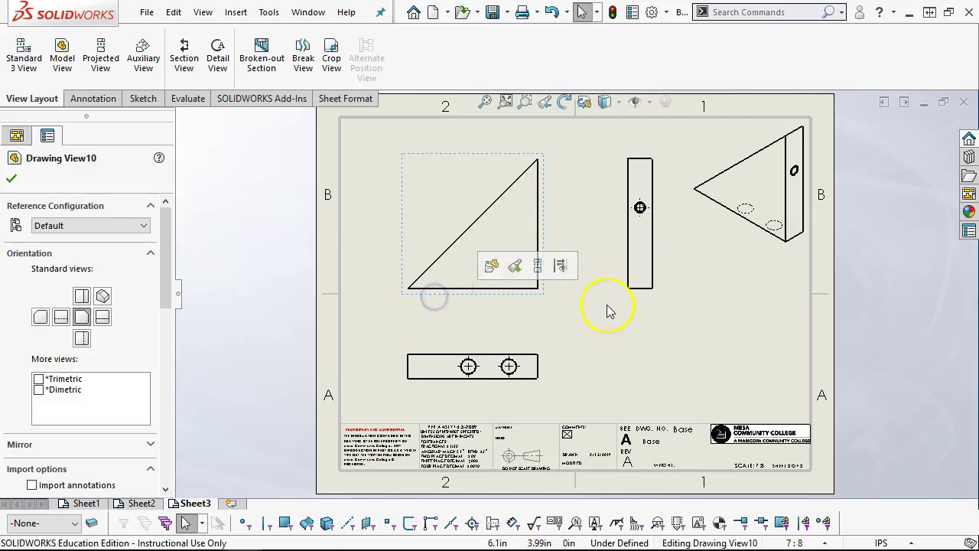
left_click_drag(748, 258, 719, 255)
left_click(727, 325)
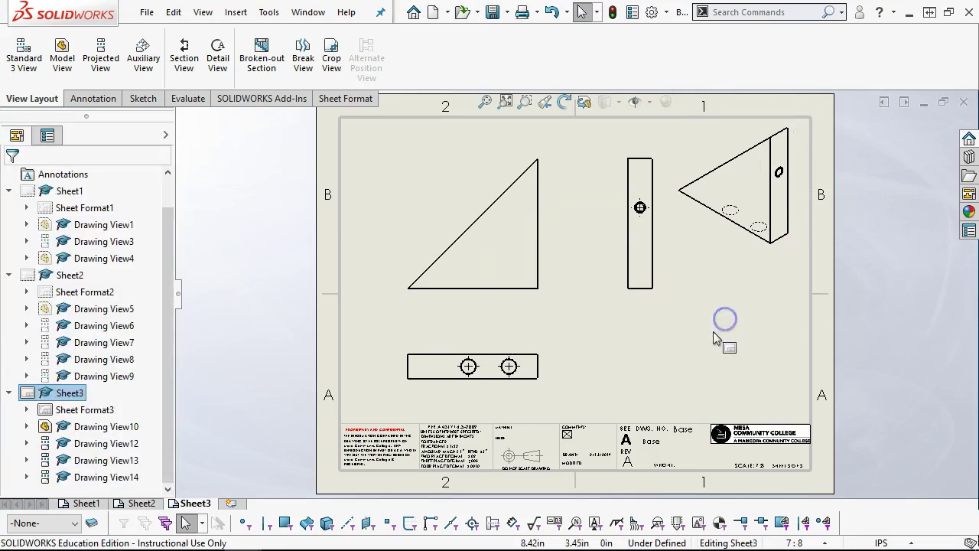
Add a fourth sheet and insert the standard three views of the Base Cap on it.
left_click(233, 505)
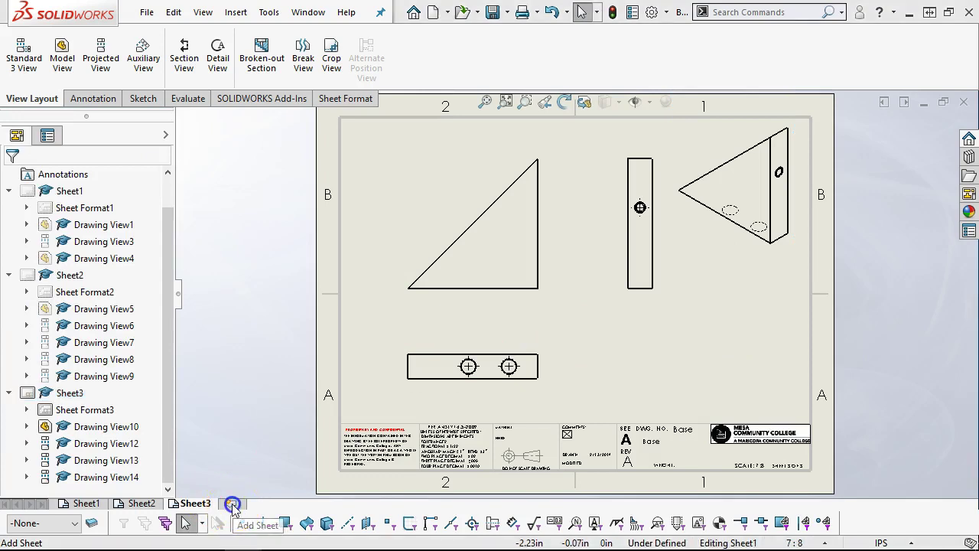
left_click(574, 295)
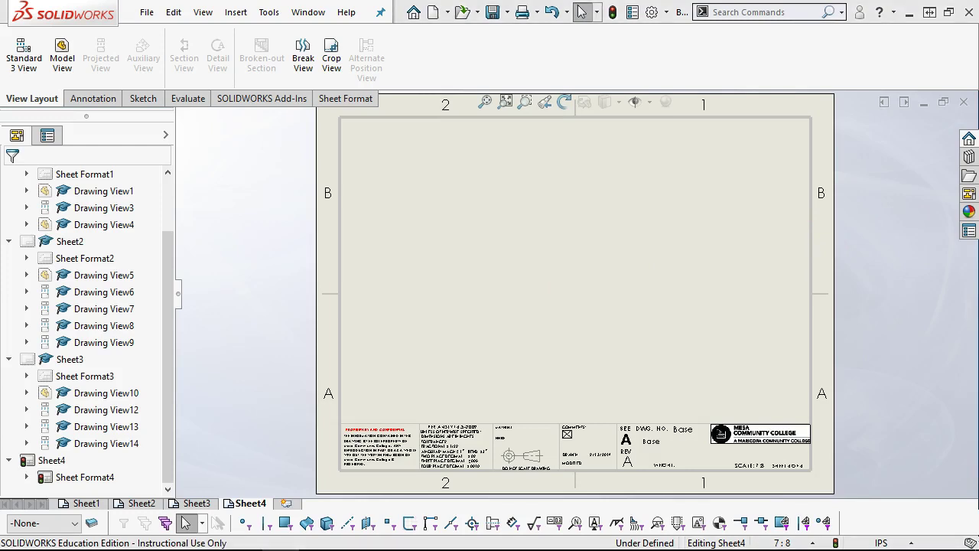
left_click_drag(590, 403, 466, 342)
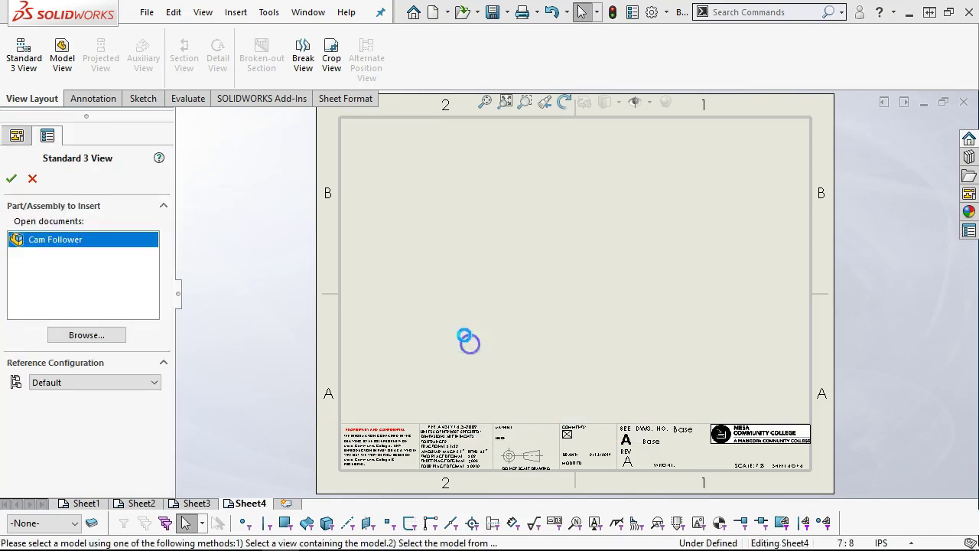
left_click_drag(432, 228, 449, 279)
mouse_move(464, 321)
left_mouse_down()
mouse_move(516, 328)
mouse_move(507, 332)
left_mouse_up()
Delete the Base Cap's projected side view, and shift the remaining two views slightly right.
left_click(616, 334)
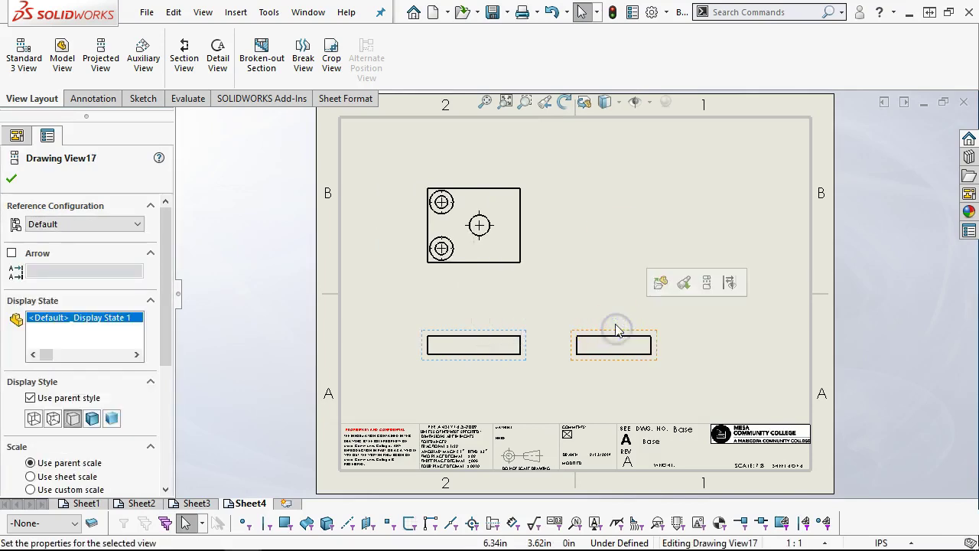
key("Delete")
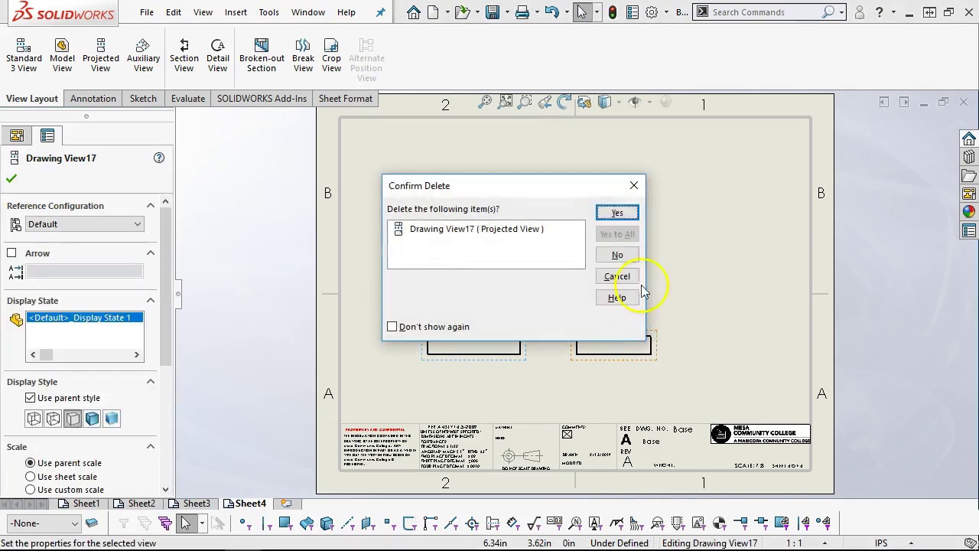
left_click(617, 212)
left_click(496, 330)
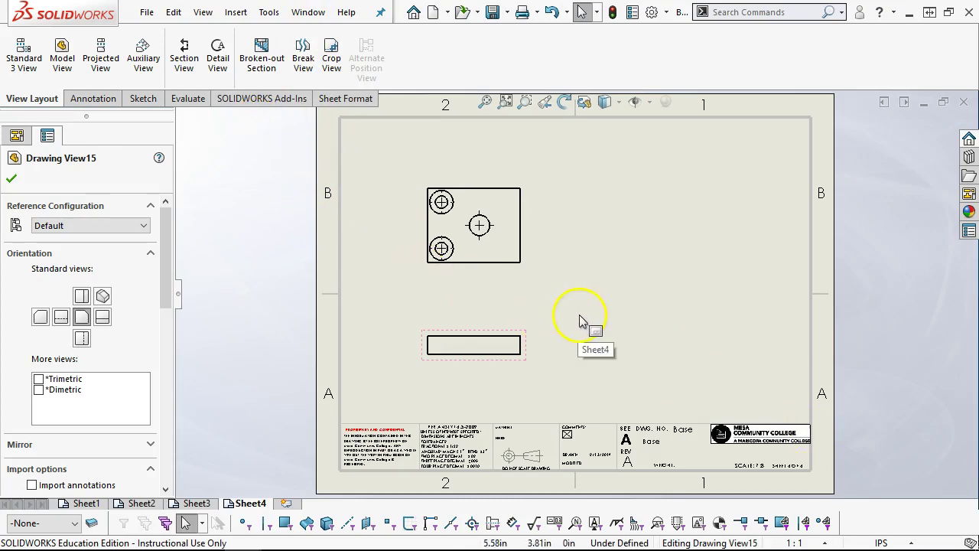
left_click_drag(521, 335, 540, 336)
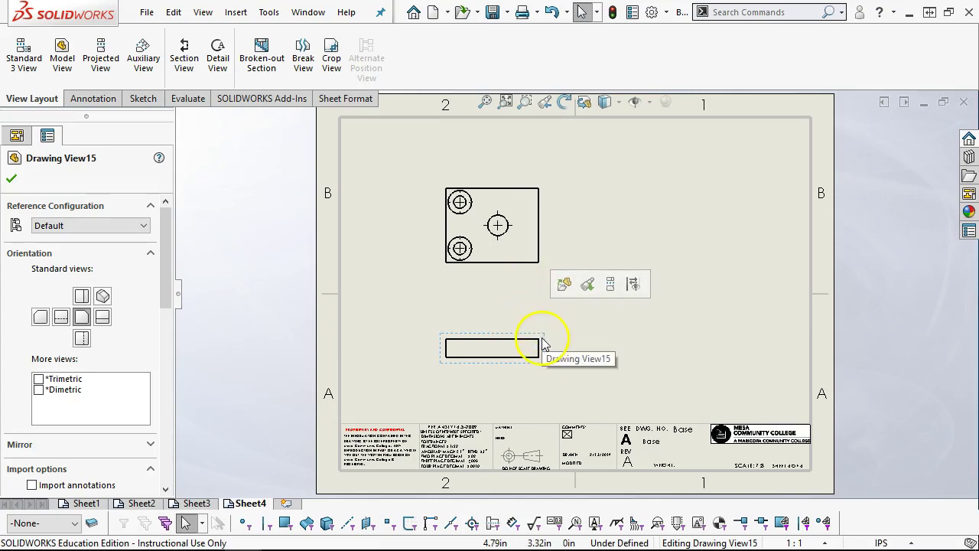
Change the Base Cap's parent view to the Top orientation, and space it and its projected view further apart.
left_click(542, 344)
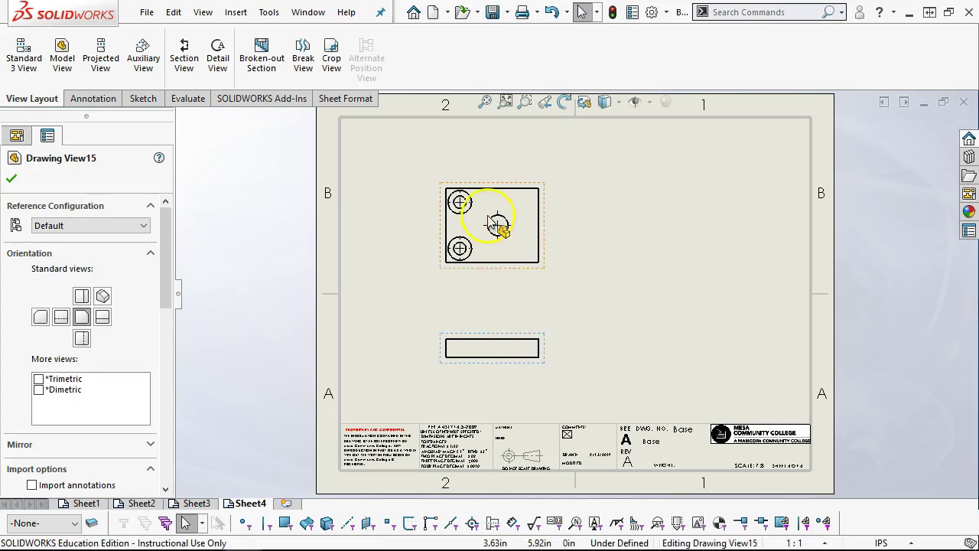
left_click(81, 295)
left_click(520, 301)
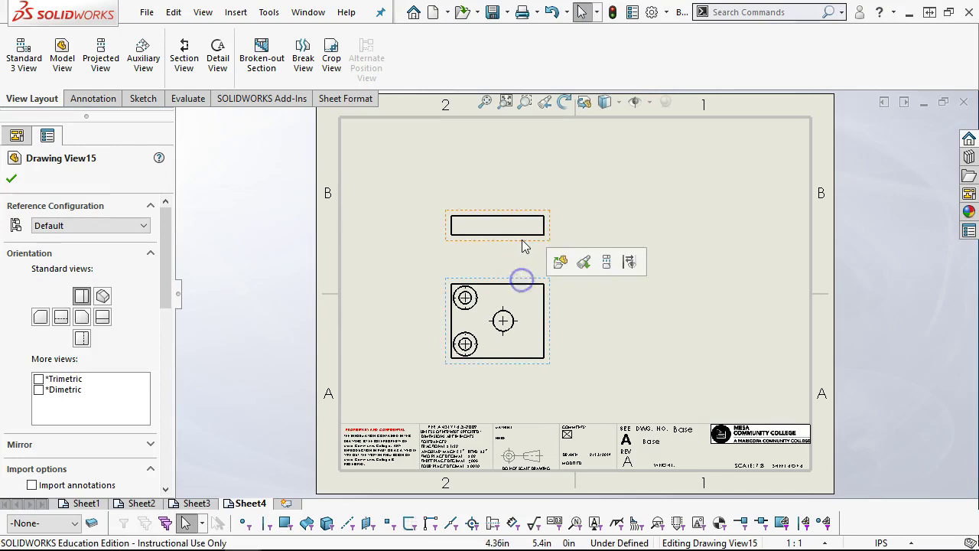
left_click(523, 221)
left_click(527, 282)
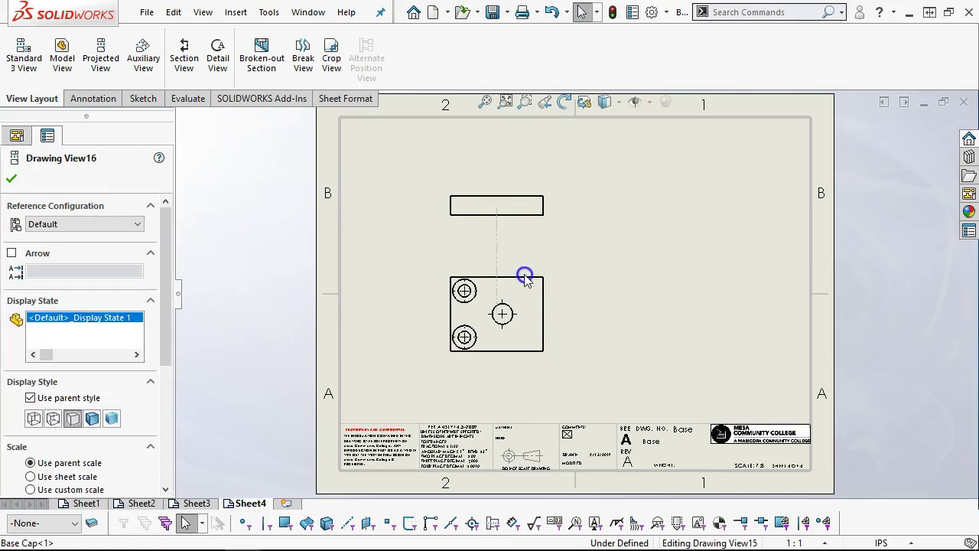
Add an isometric view of the Base Cap projected from the parent view toward the sheet's upper right.
left_click(100, 57)
left_click(765, 249)
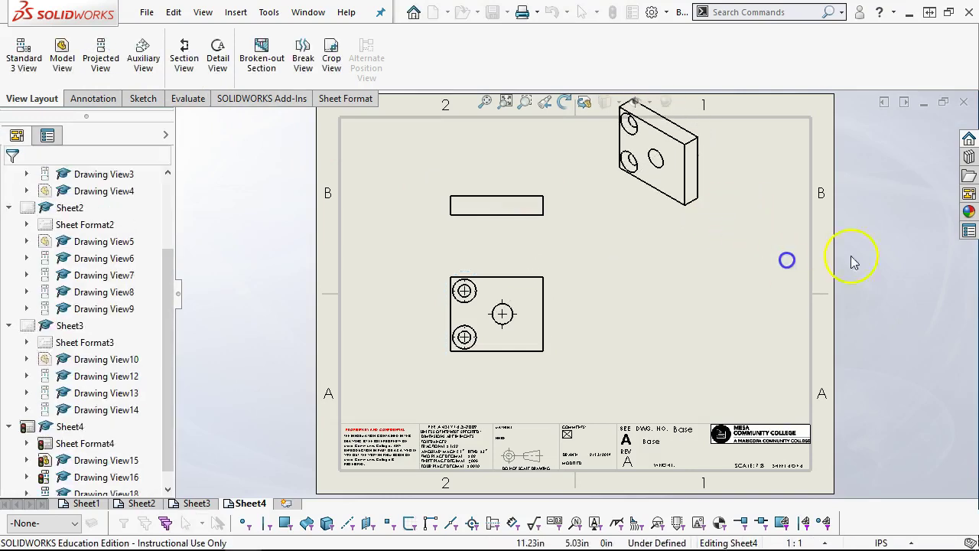
Reposition the Base Cap views: shift the isometric view down and right, raise the projected view, and nudge the parent view right.
left_click_drag(671, 209, 754, 251)
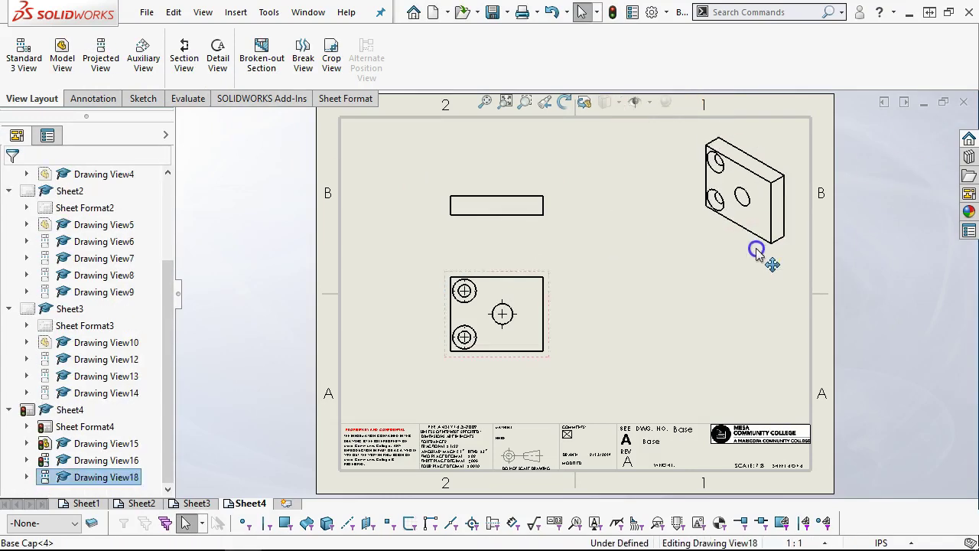
left_click(507, 188)
left_click_drag(508, 187, 507, 160)
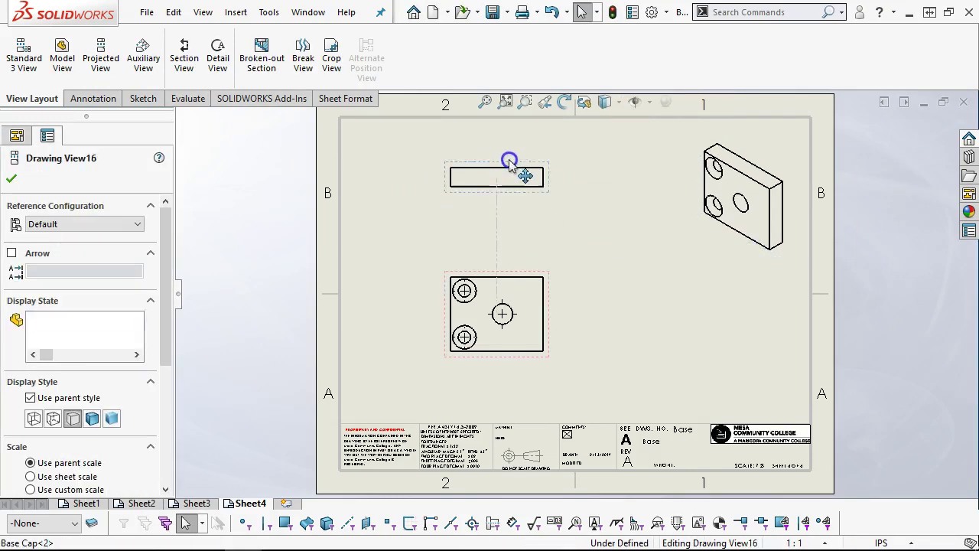
mouse_move(465, 273)
left_mouse_down()
mouse_move(439, 260)
mouse_move(491, 271)
left_mouse_up()
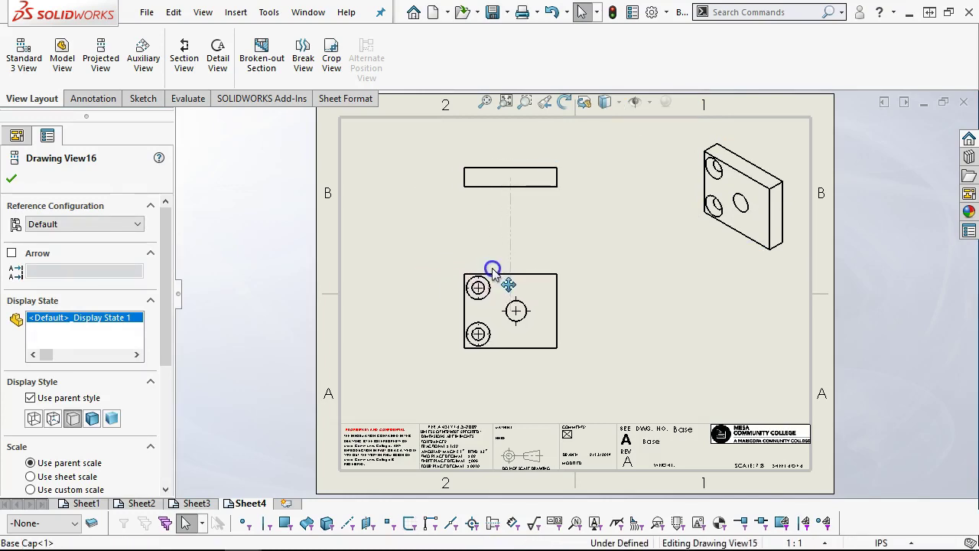
left_click(616, 328)
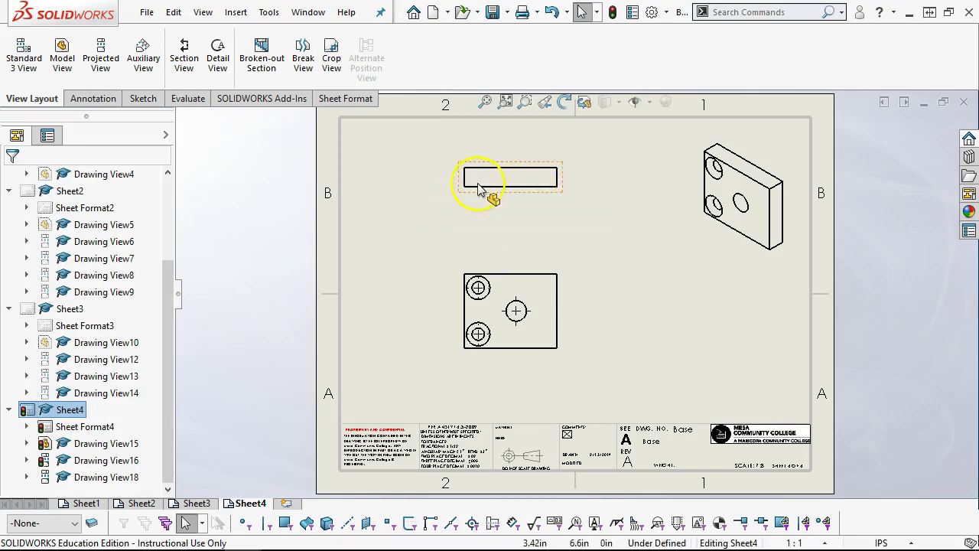
Review the Base Gusset and Base Vertical sheets, examining the large bore and its hole pattern in the Base Vertical's main view.
left_click(193, 504)
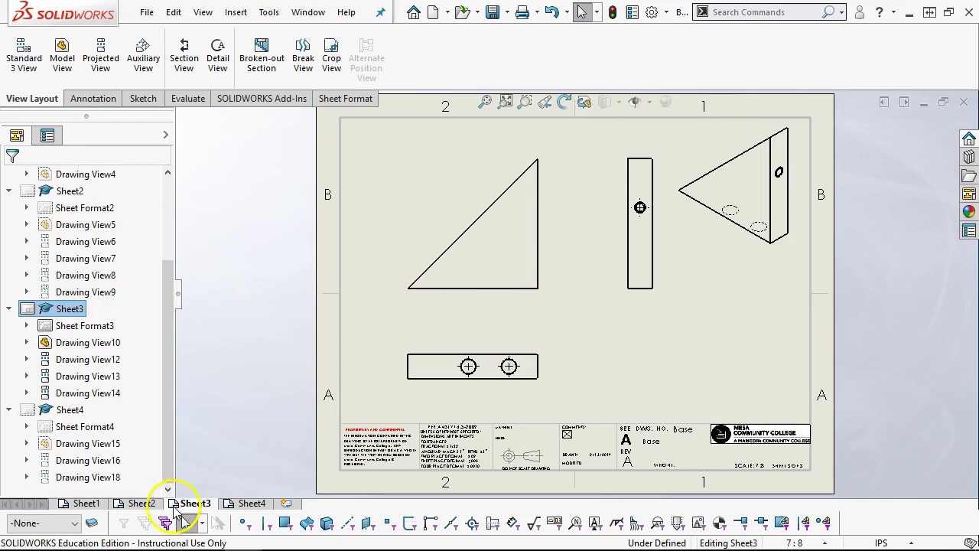
left_click(140, 504)
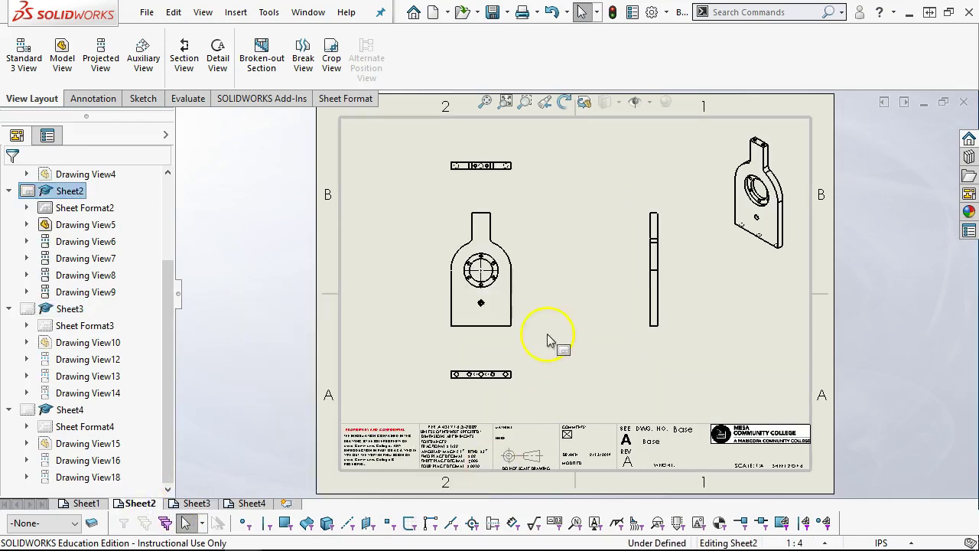
left_click_drag(515, 229, 514, 235)
left_click(513, 221)
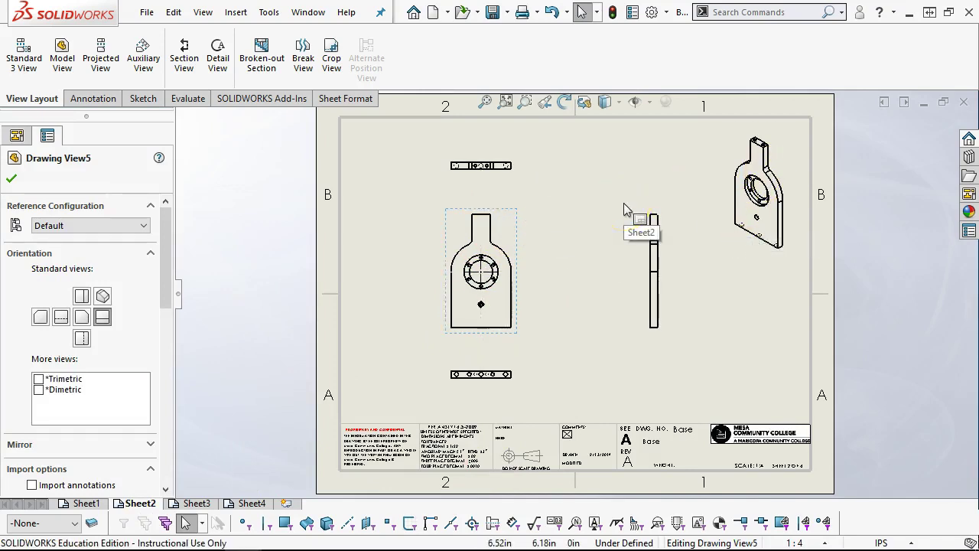
left_click(508, 337)
left_click(459, 328)
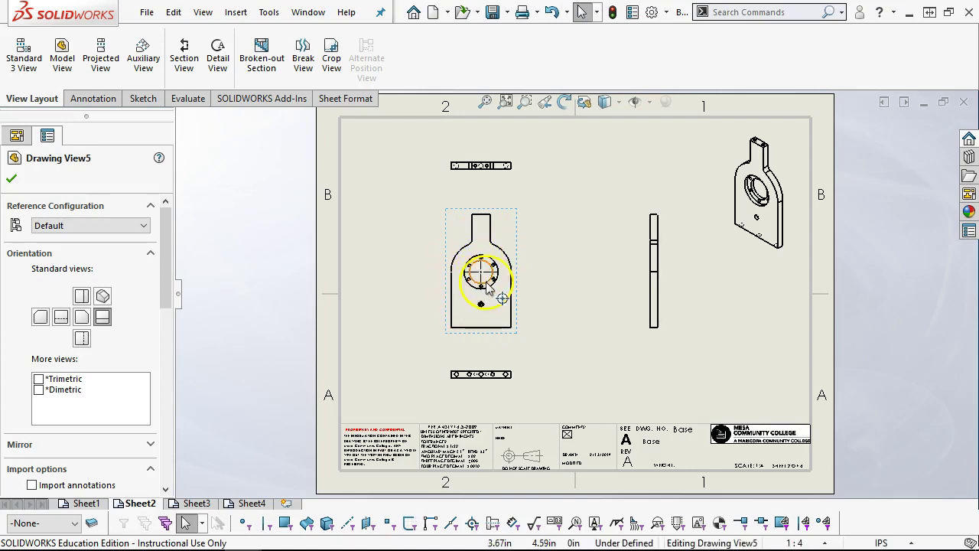
scroll(476, 283, "down", 6)
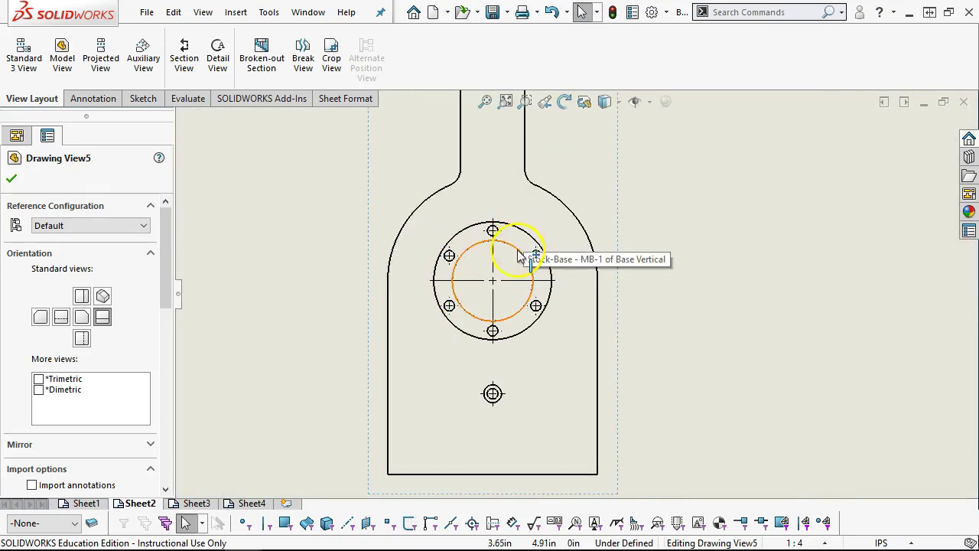
scroll(578, 319, "up", 8)
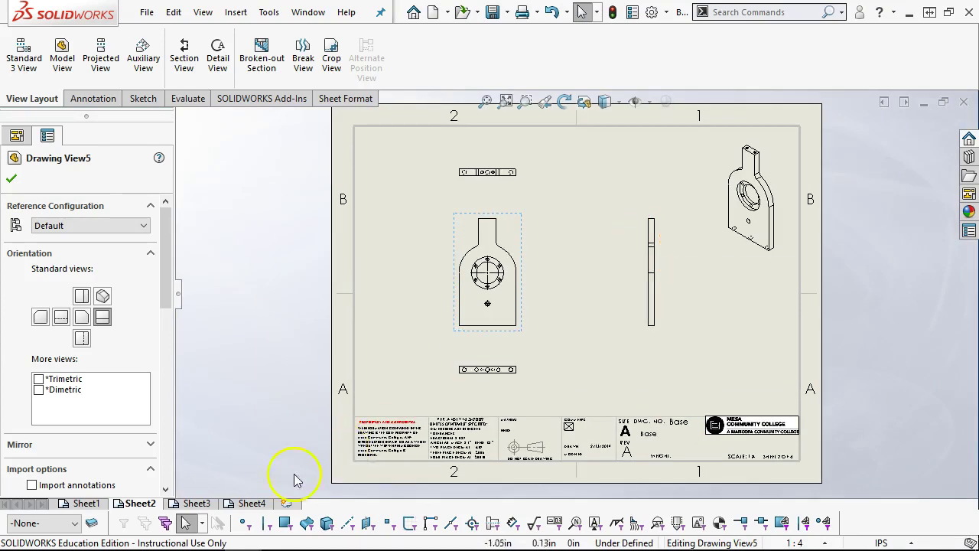
Add a fifth sheet to the drawing after Sheet4, using the already existing blocks instead of renaming them.
left_click(245, 503)
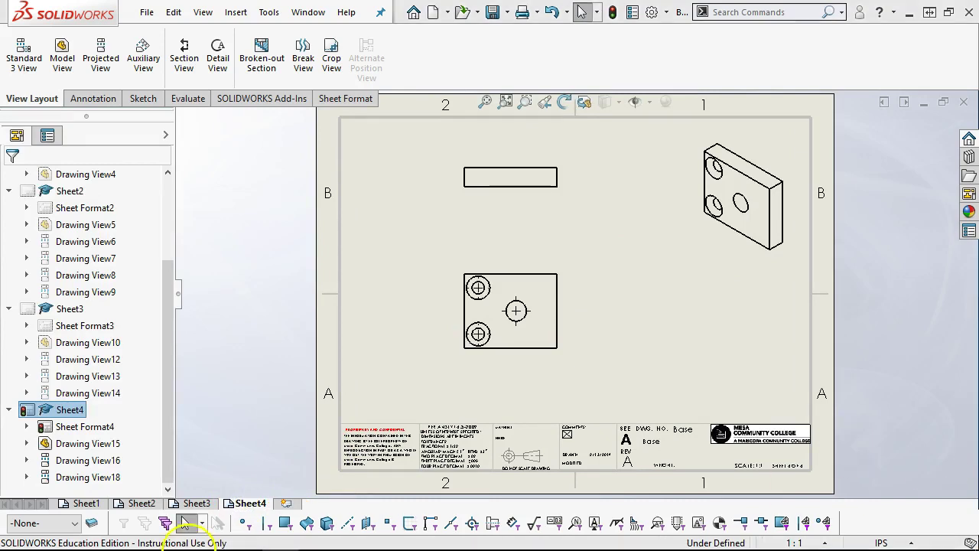
left_click(285, 503)
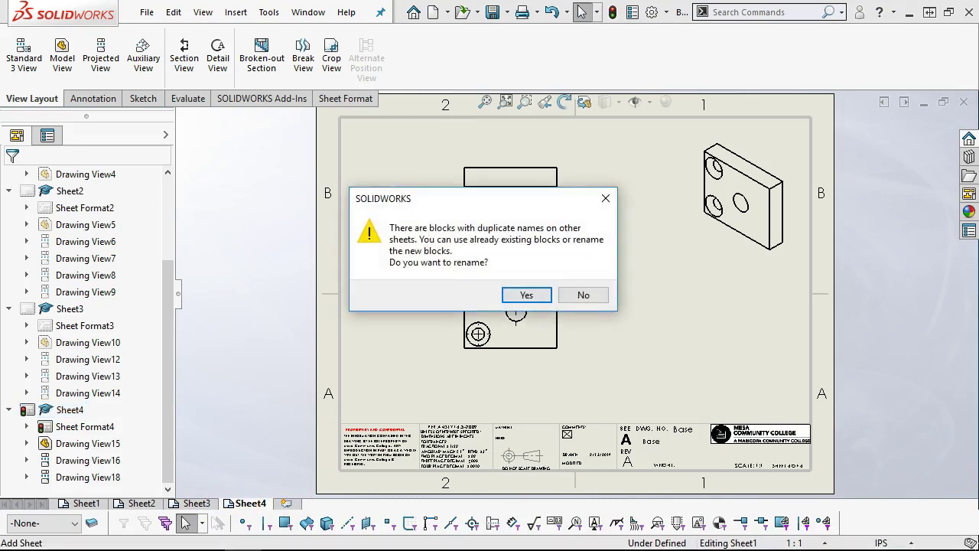
left_click(584, 296)
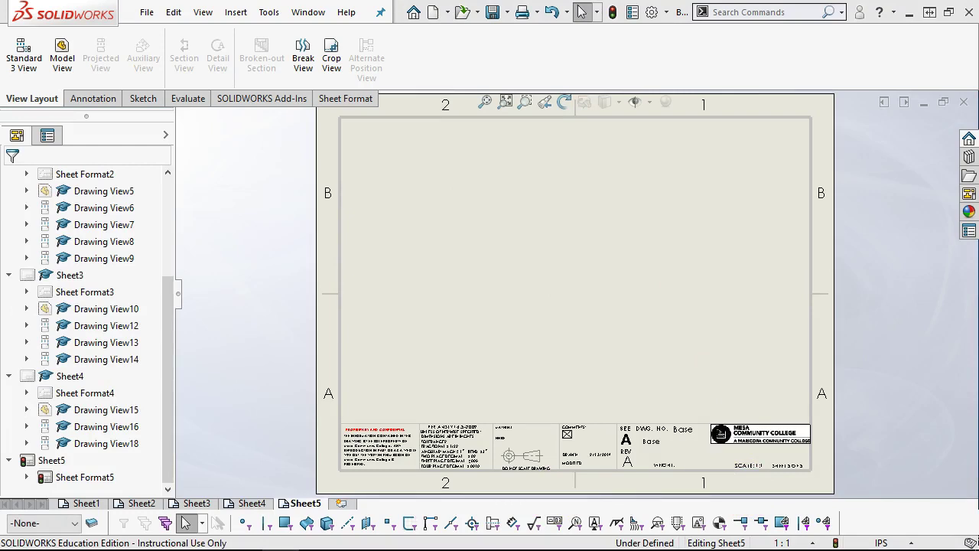
Insert a model view of the CF Bearing Housing on Sheet5, move it to the sheet's left half, and set its orientation to Right.
left_click_drag(660, 518, 505, 354)
left_click(527, 358)
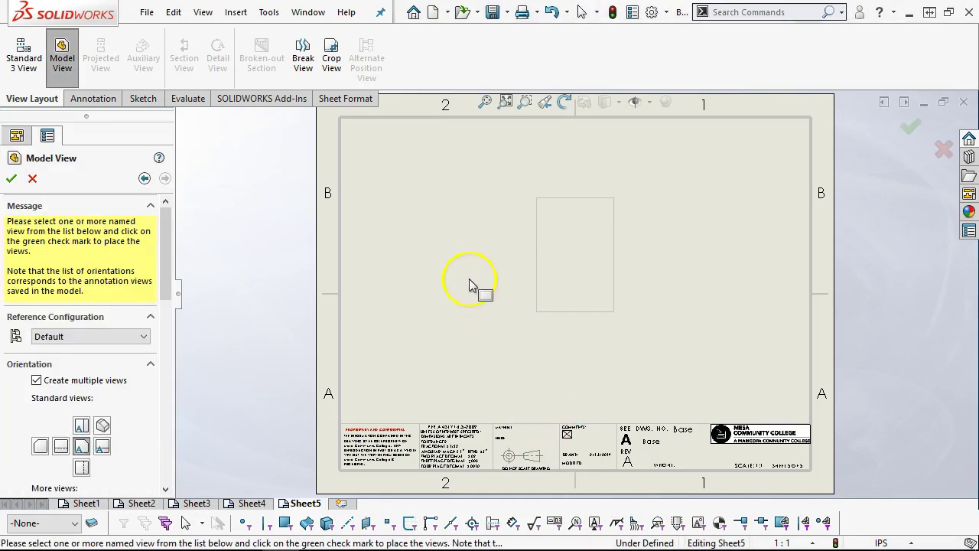
mouse_move(176, 259)
left_mouse_down()
mouse_move(178, 290)
mouse_move(176, 274)
left_mouse_up()
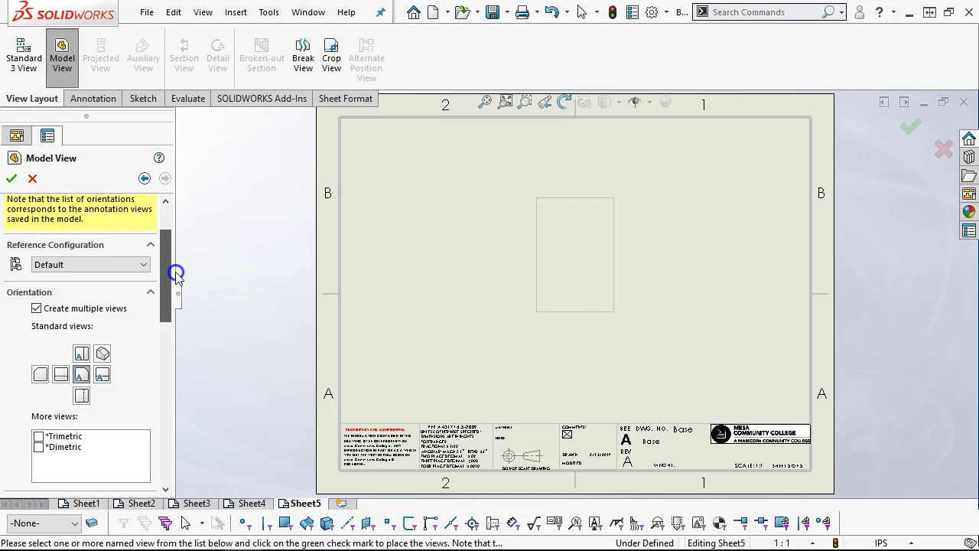
left_click_drag(176, 274, 175, 289)
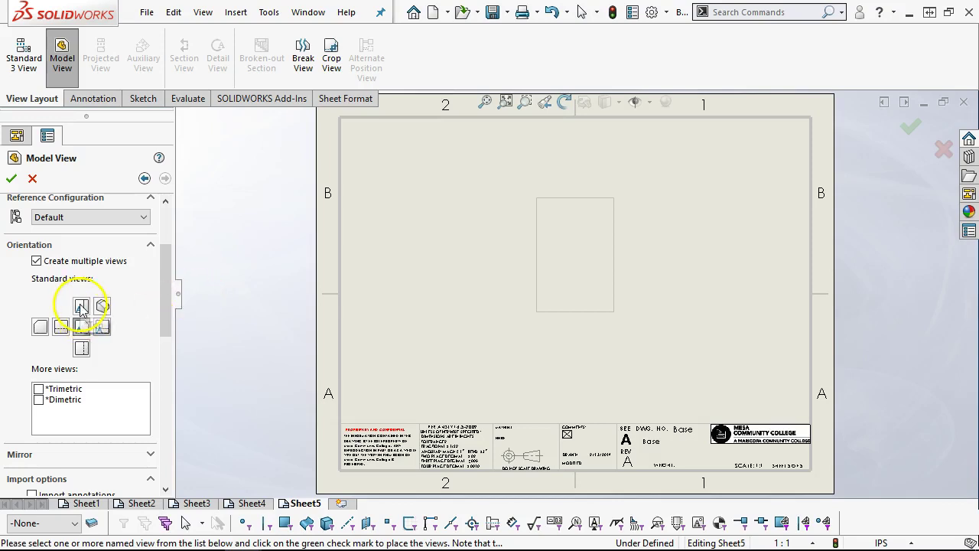
left_click(10, 179)
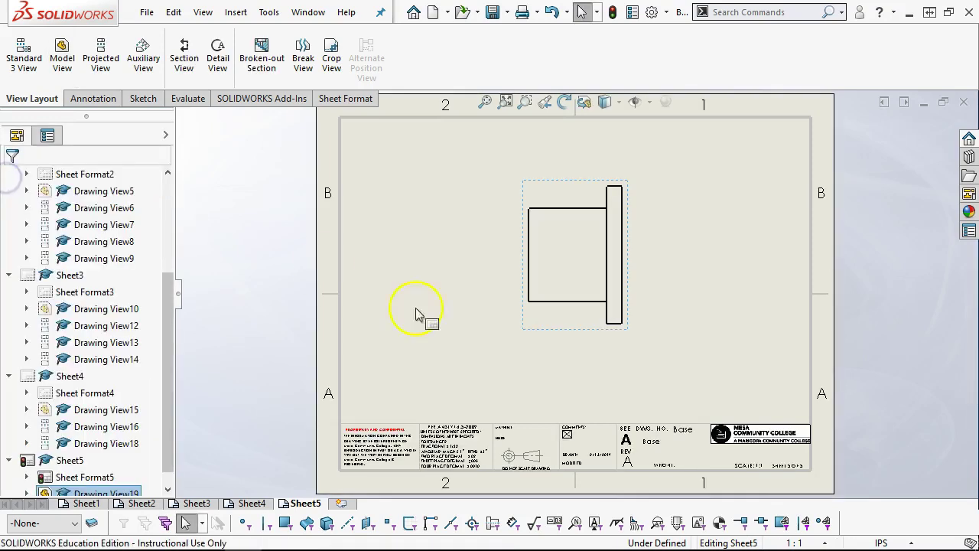
left_click_drag(575, 330, 489, 363)
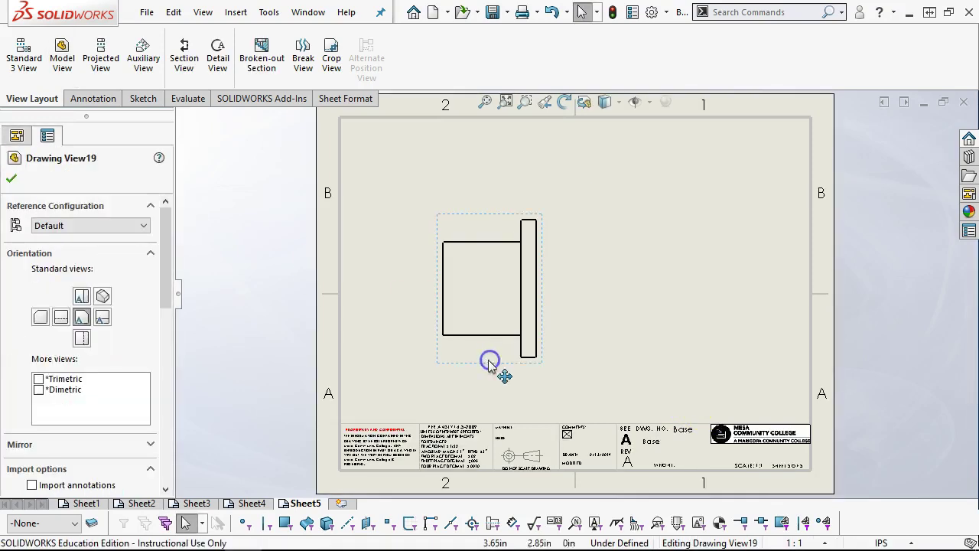
left_click(103, 317)
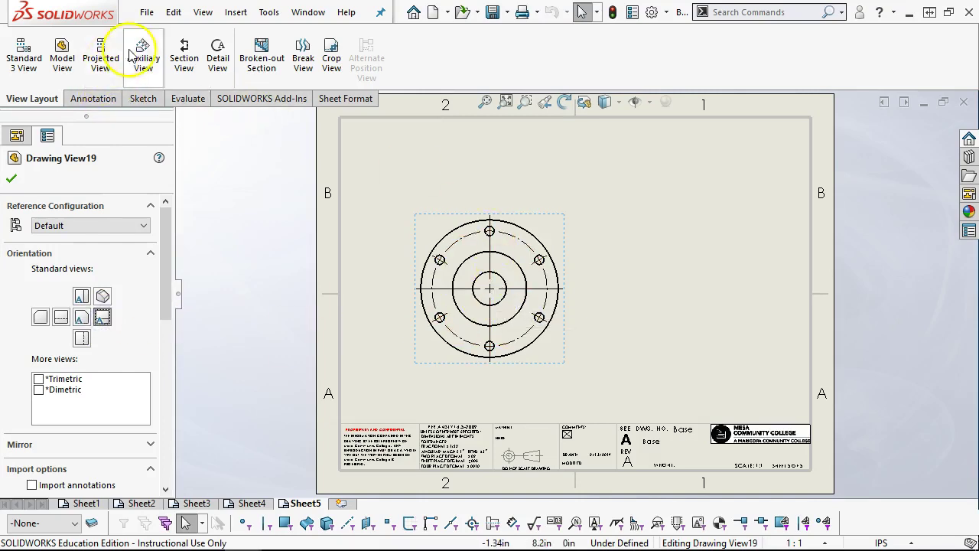
Create section view A-A with a vertical cutting line through the bearing housing's centre, and place it to the right of the circular view.
left_click(184, 53)
left_click(489, 290)
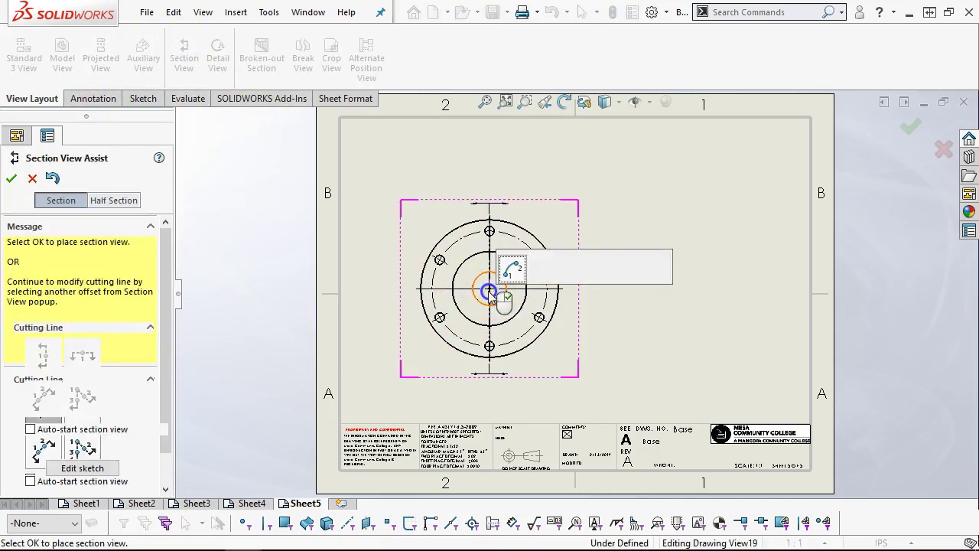
left_click(626, 266)
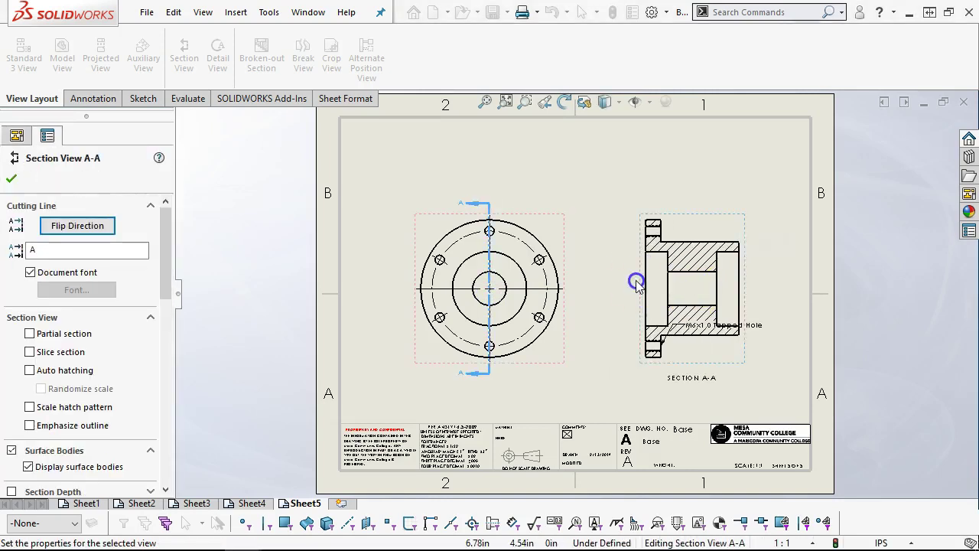
left_click(11, 178)
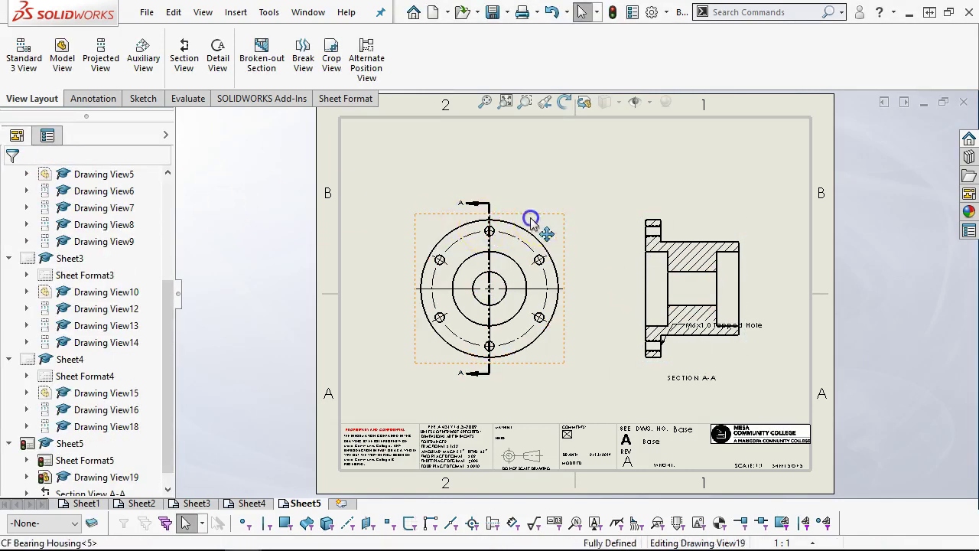
Move the circular housing view left, and lower the M6x1.0 Tapped Hole note and the SECTION A-A label clear of the section.
left_click_drag(531, 214, 486, 217)
left_click_drag(759, 334, 769, 362)
left_click_drag(677, 387, 681, 398)
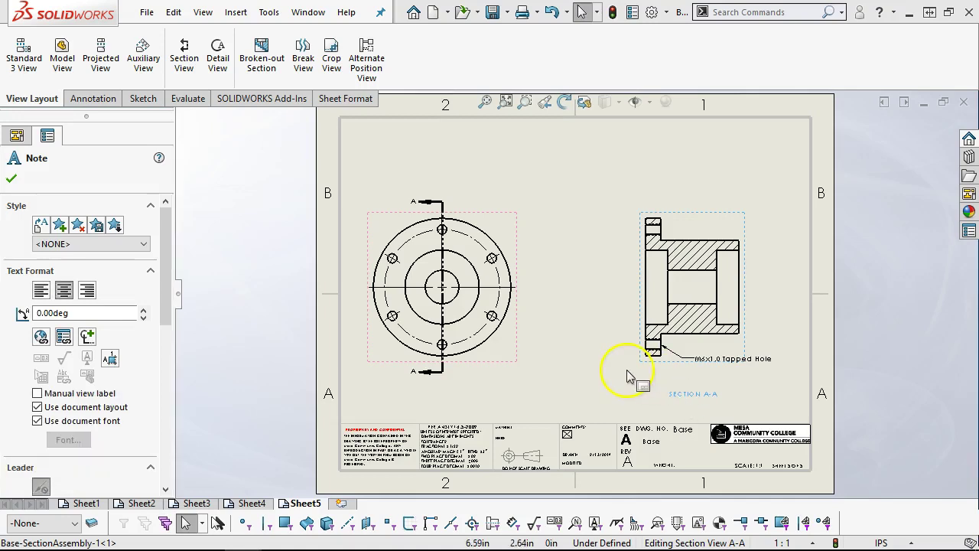
Switch to the Cam Follower assembly, examine how the bearing housing sits among the shaft, cam and mounting screws, and return to the drawing.
mouse_move(244, 540)
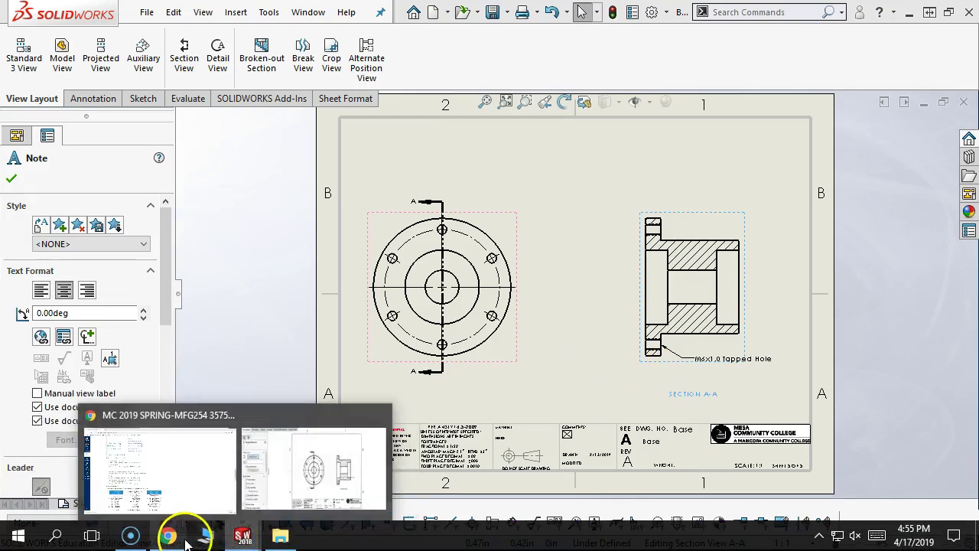
left_click(194, 454)
middle_click_drag(514, 309, 525, 262)
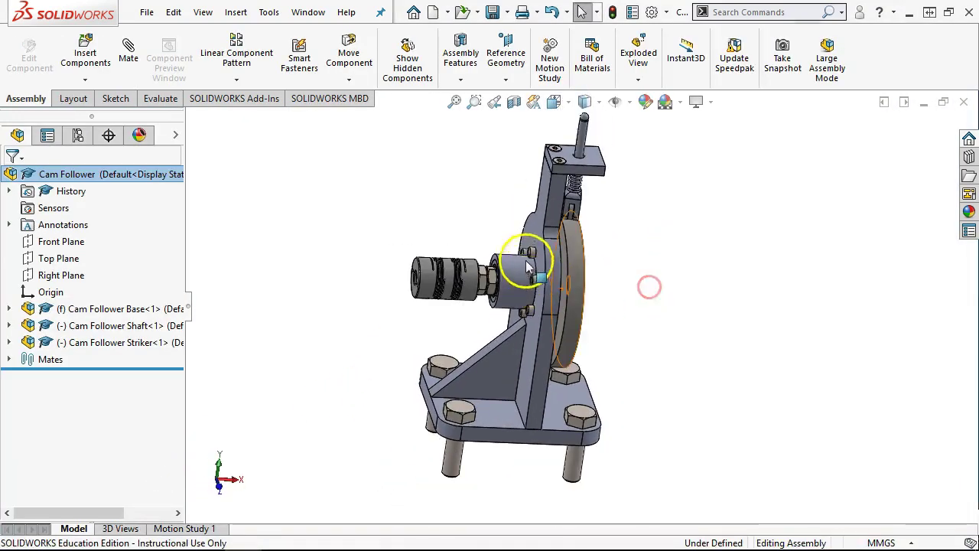
scroll(529, 299, "down", 4)
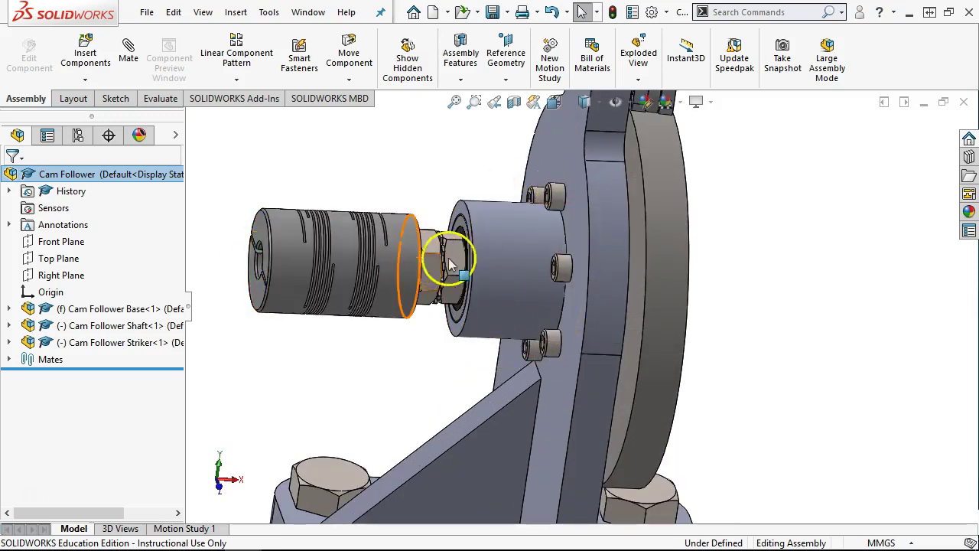
middle_click_drag(796, 272, 697, 258)
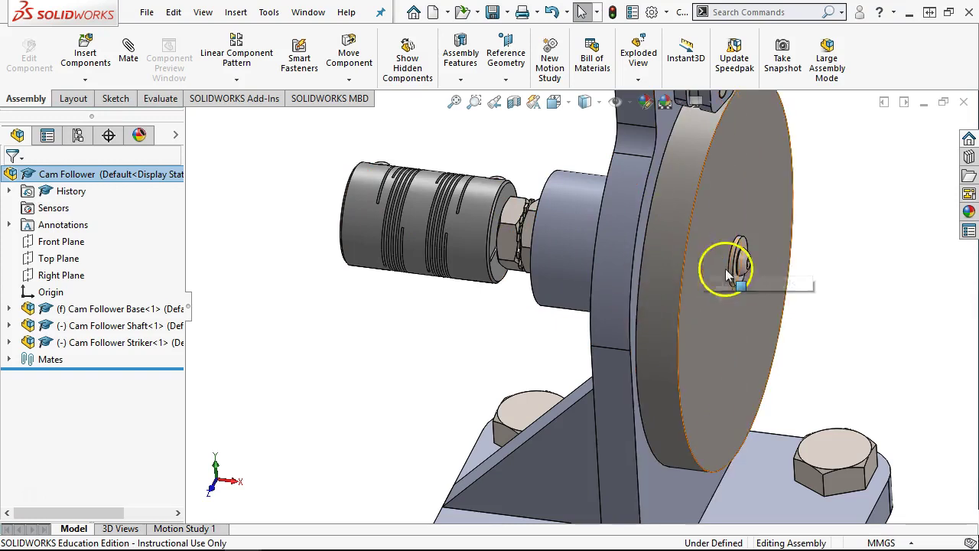
scroll(701, 281, "up", 1)
middle_click_drag(702, 282, 726, 265)
scroll(698, 278, "up", 1)
left_click(609, 251)
mouse_move(316, 536)
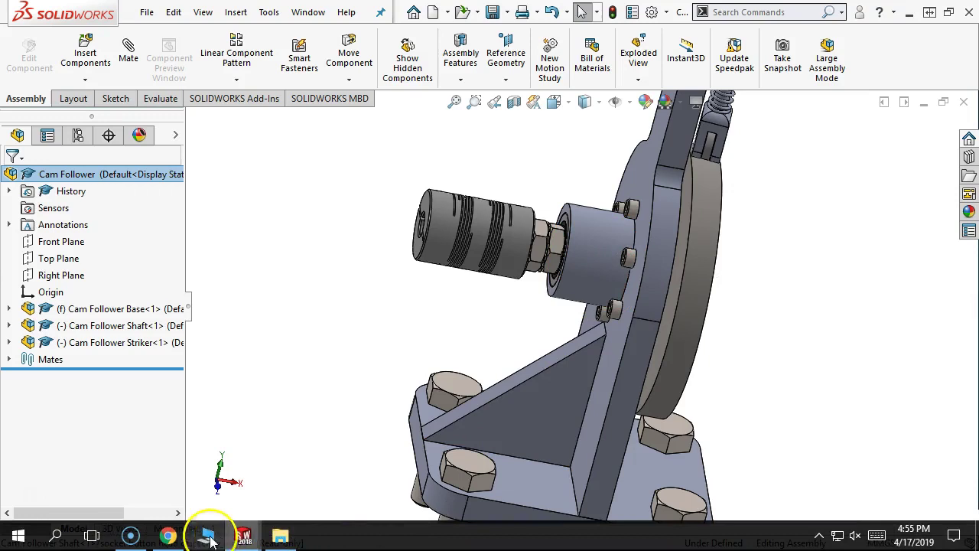
mouse_move(243, 534)
left_click(285, 471)
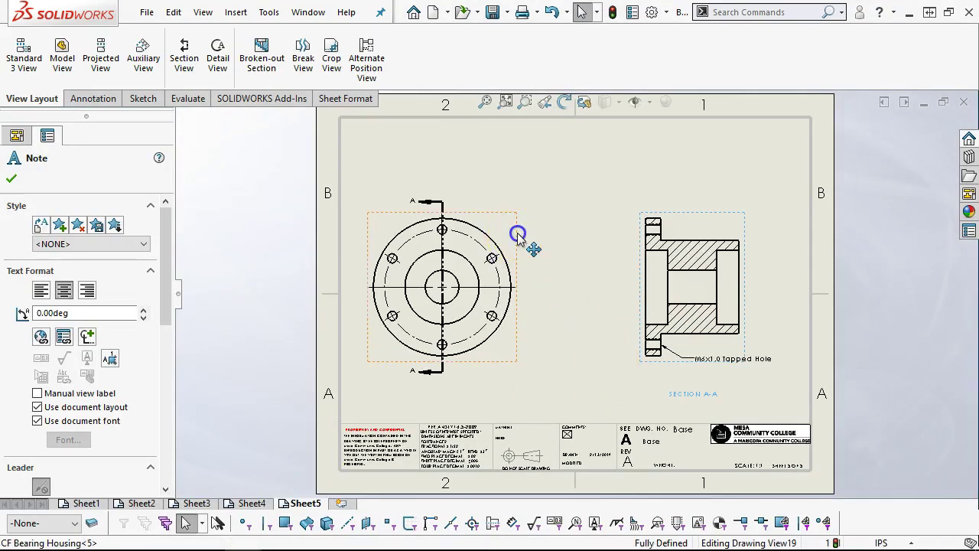
Move the circular housing view slightly up and right, and place the M6x1.0 Tapped Hole note a little lower beside section A-A.
left_click(538, 219)
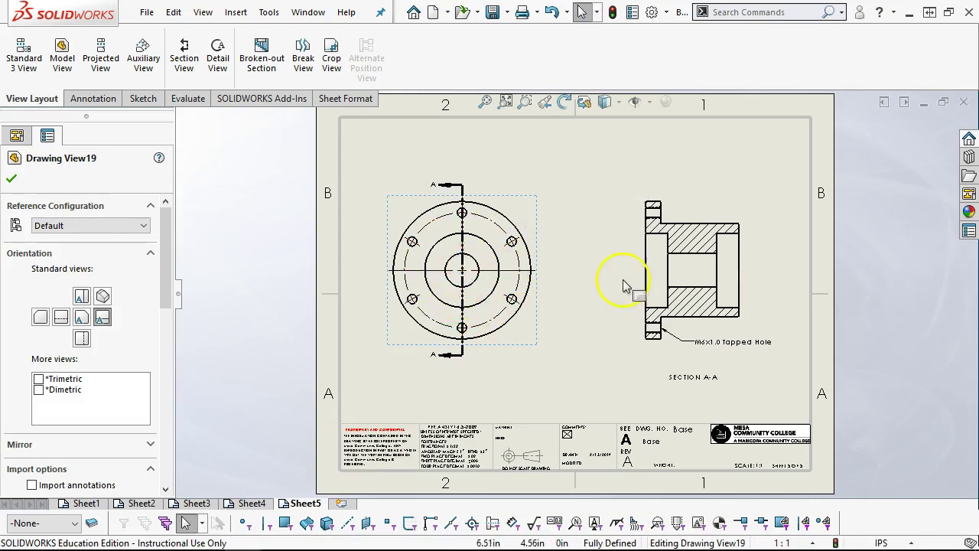
scroll(735, 315, "down", 3)
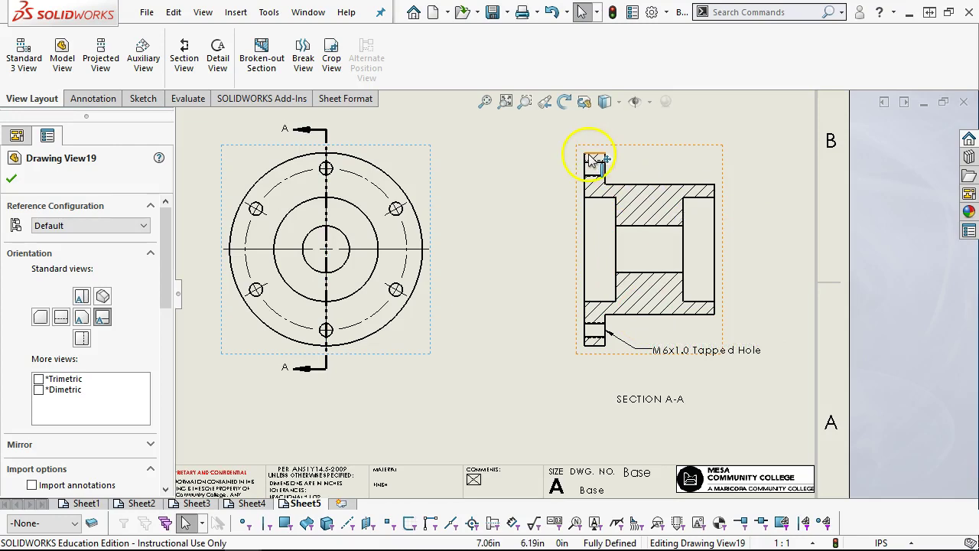
left_click(590, 319)
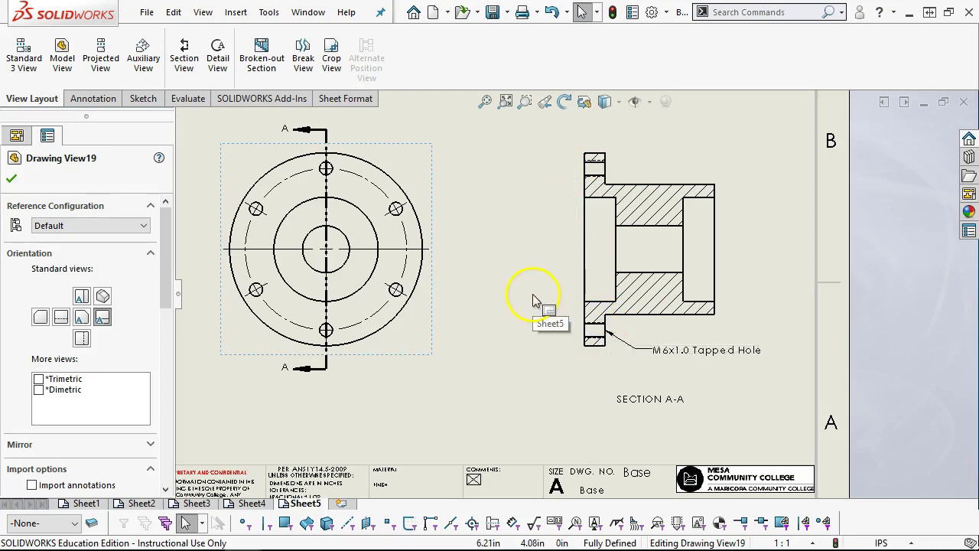
left_click_drag(703, 352, 703, 367)
left_click(564, 368)
key("f")
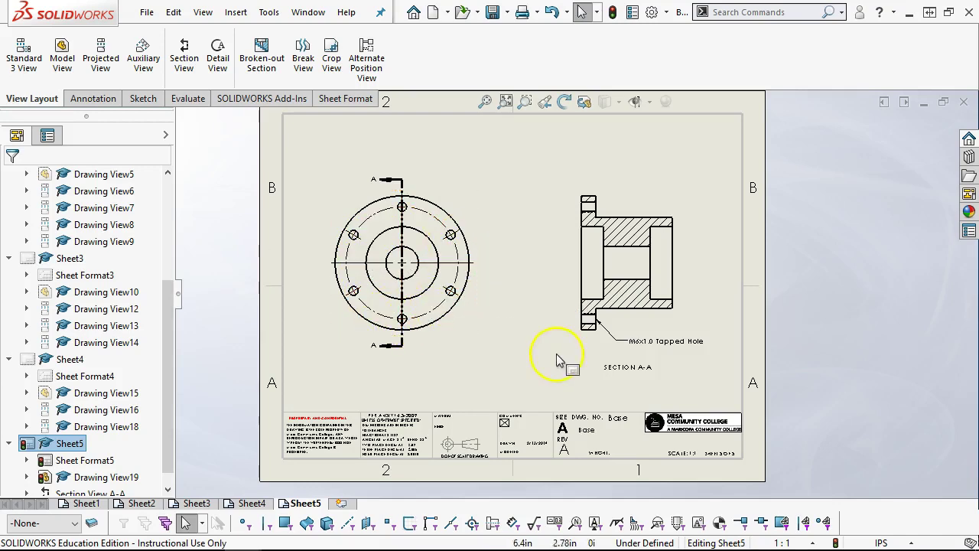
Add a sixth sheet and insert the CF Shaft part's front view slightly below the sheet's centre.
left_click(341, 505)
left_click(585, 296)
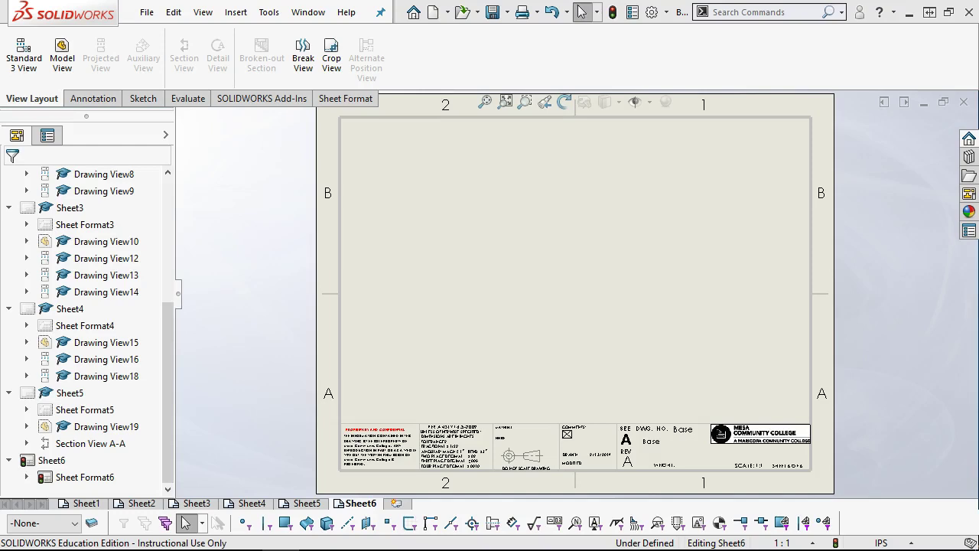
mouse_move(573, 545)
left_mouse_down()
mouse_move(503, 464)
mouse_move(502, 354)
left_mouse_up()
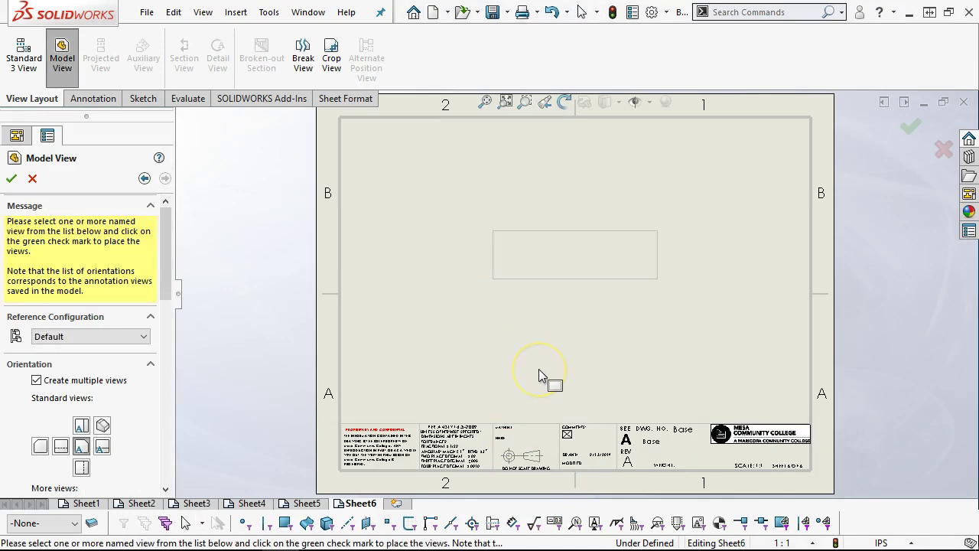
left_click(12, 178)
left_click_drag(567, 300, 576, 345)
Project two end views from the shaft's front view, one to its left and one to its right.
left_click(501, 345)
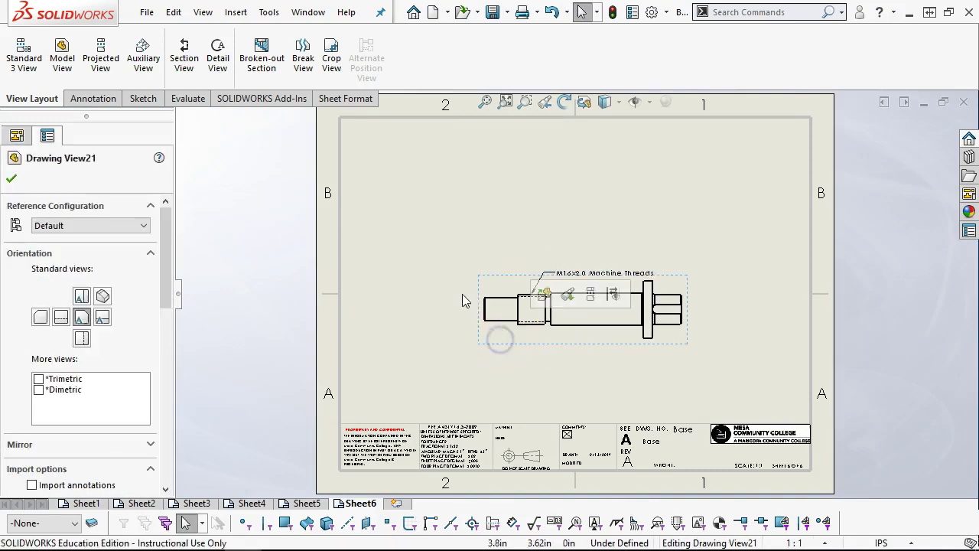
left_click(100, 57)
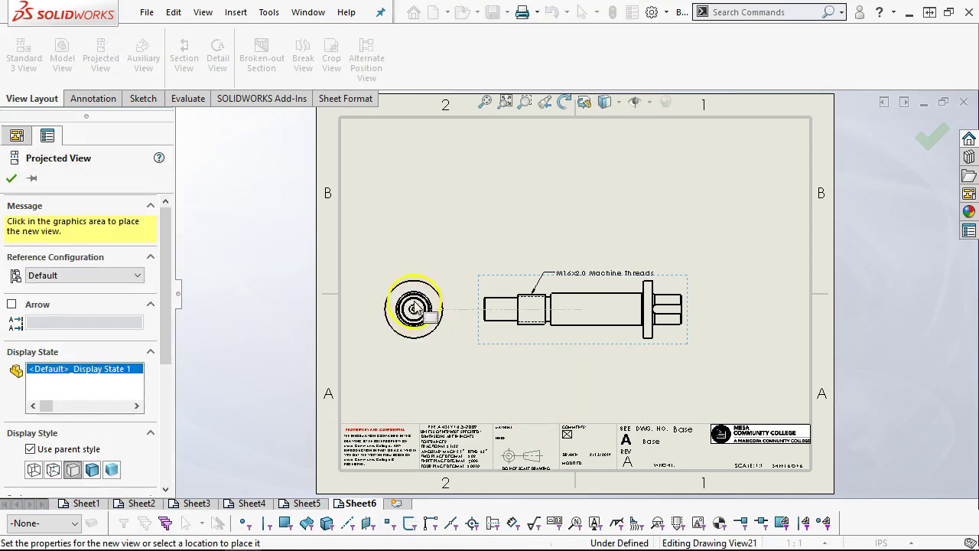
left_click(413, 308)
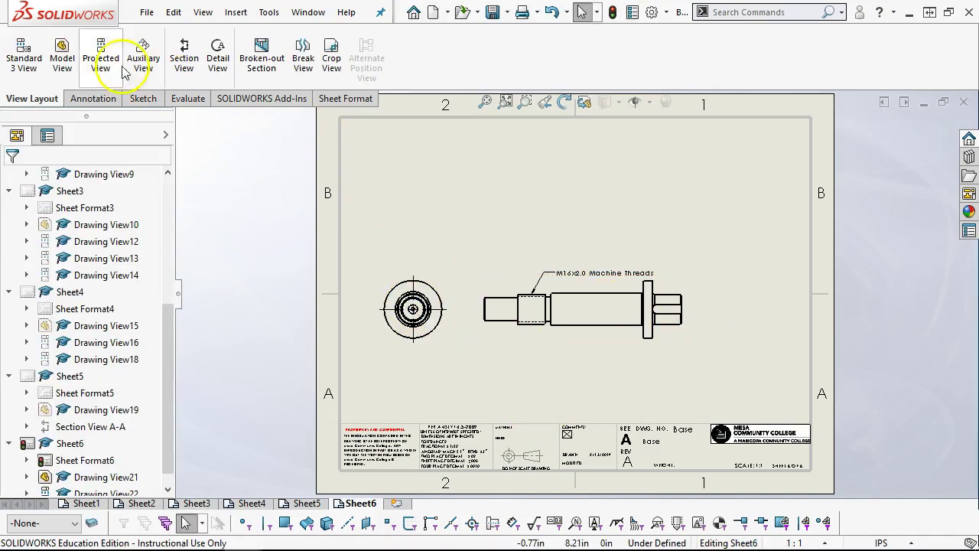
left_click(100, 55)
left_click(614, 335)
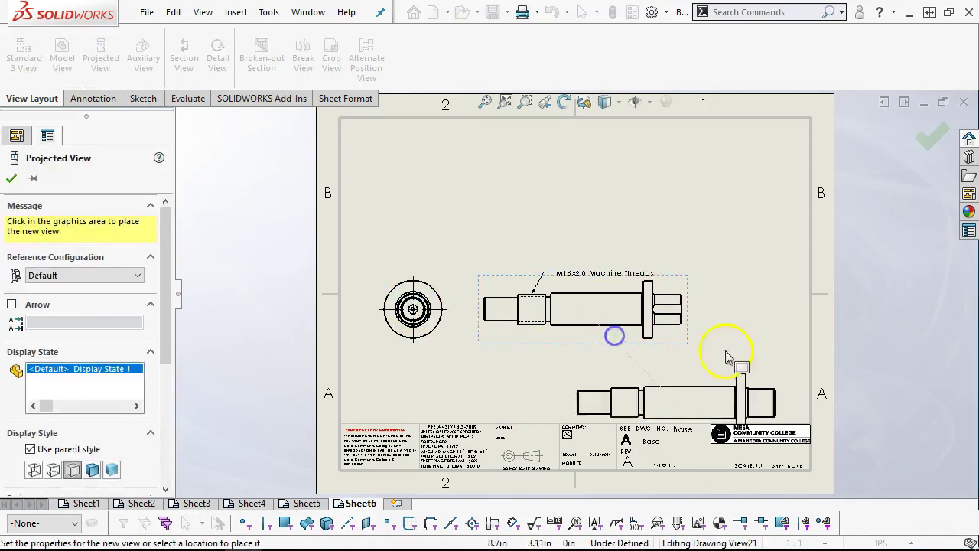
left_click(756, 321)
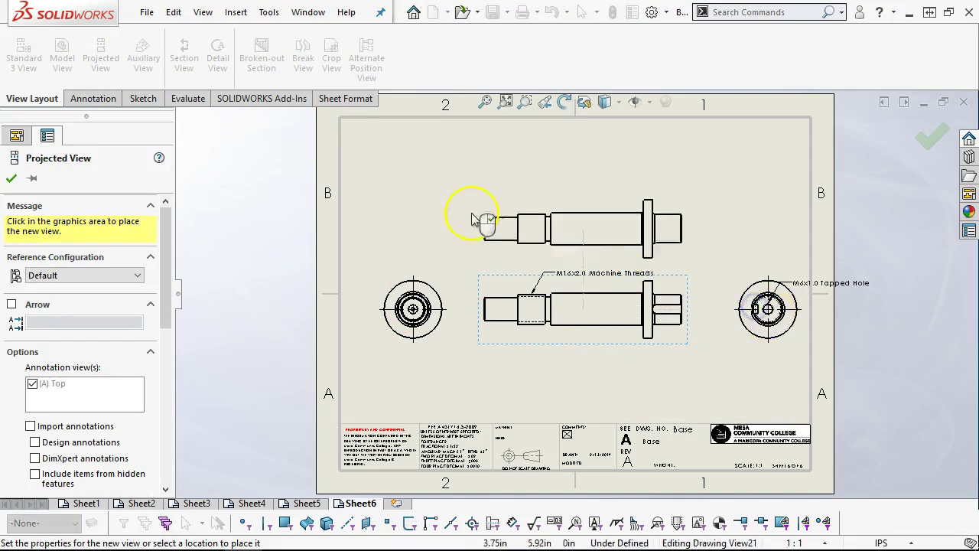
left_click(10, 177)
Change the shaft front view's display style to Hidden Lines Visible.
scroll(561, 321, "down", 1)
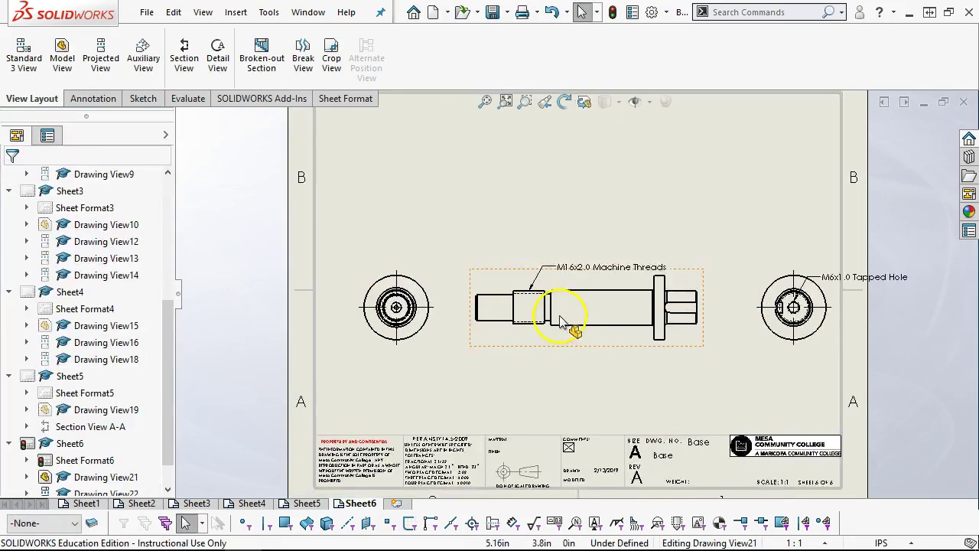
scroll(561, 321, "down", 1)
left_click(482, 263)
left_click(609, 105)
left_click(603, 190)
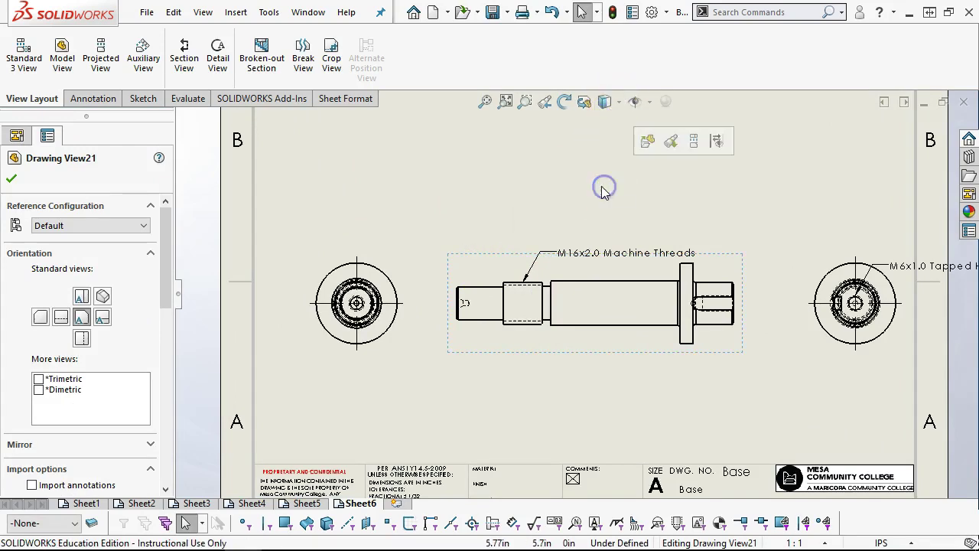
left_click(529, 190)
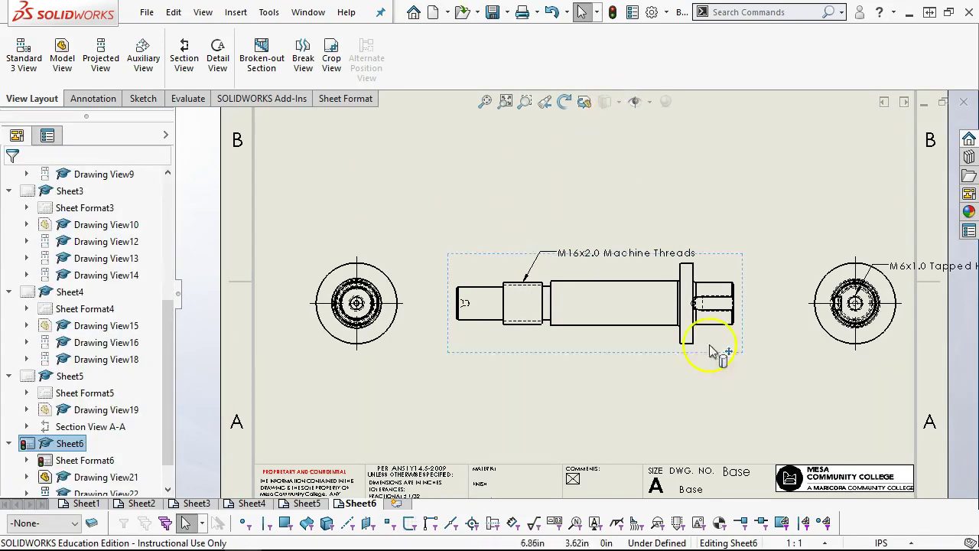
Examine the hidden lines of the shaft's centre-drilled end, threaded section and keyed end in the front view.
scroll(727, 328, "down", 1)
scroll(486, 306, "up", 1)
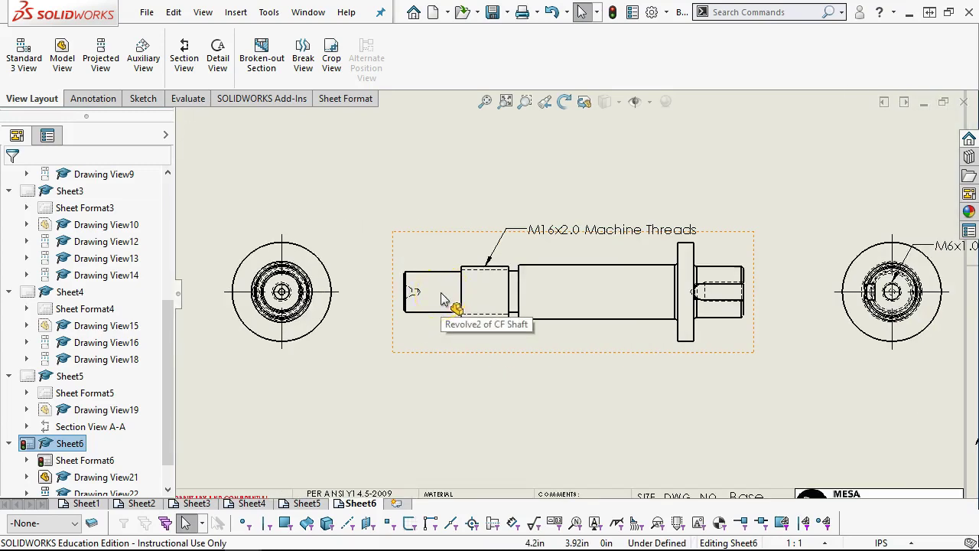
scroll(256, 296, "down", 2)
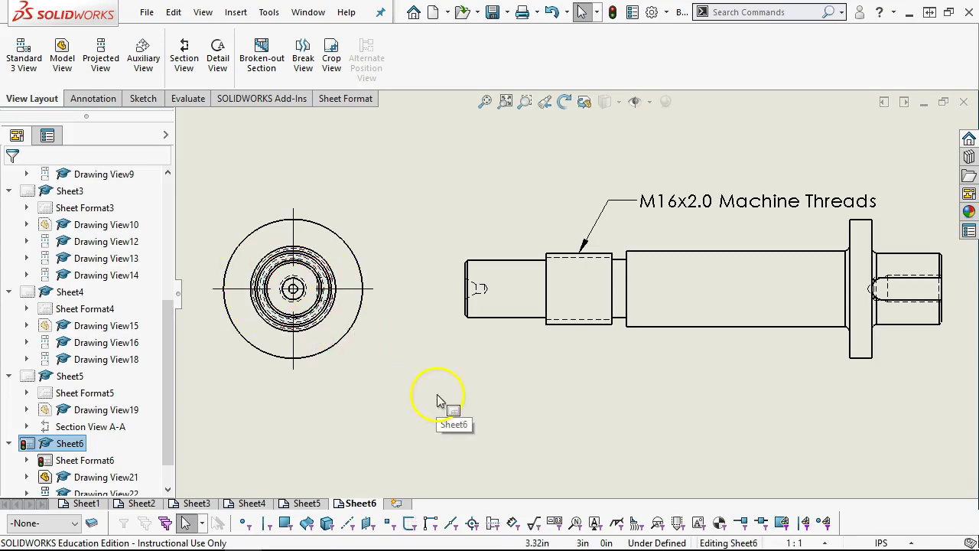
scroll(492, 292, "down", 2)
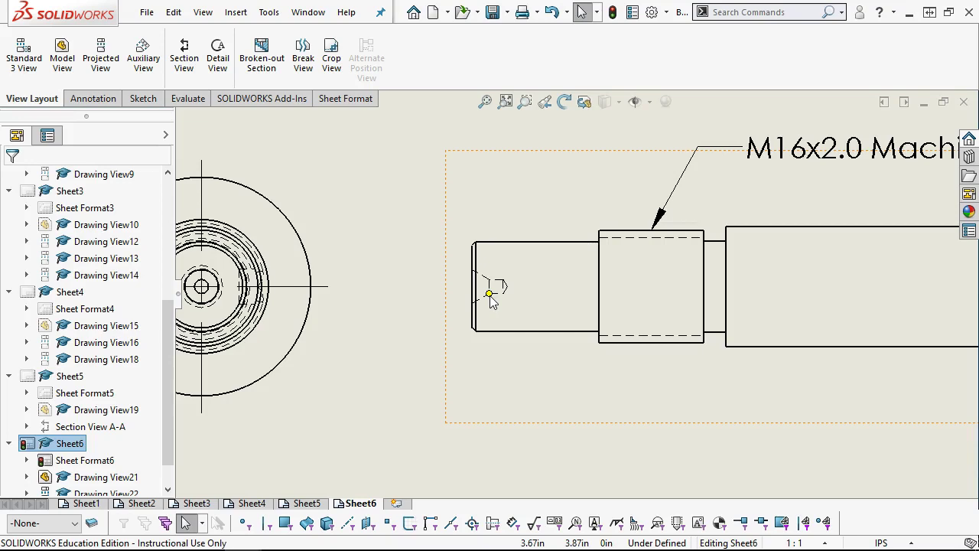
scroll(729, 306, "up", 3)
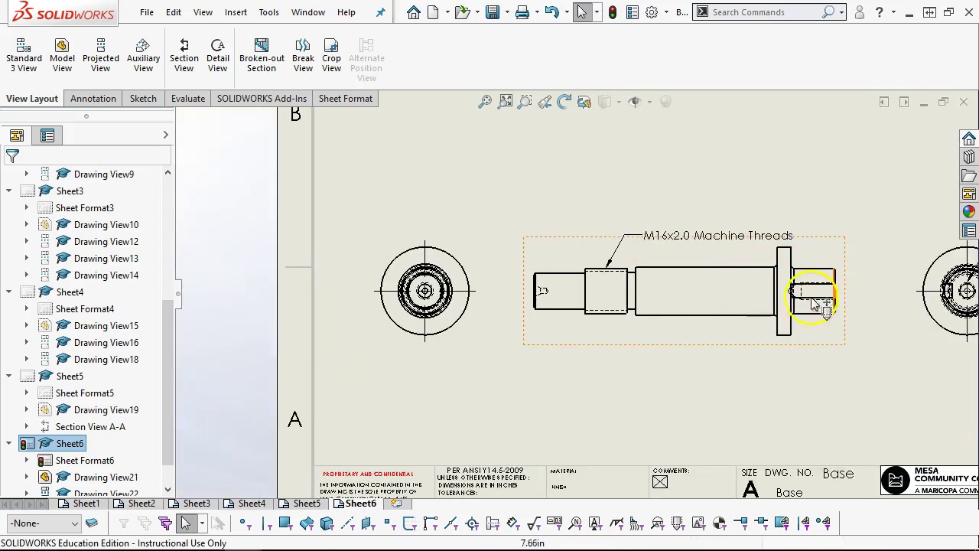
left_click(538, 292)
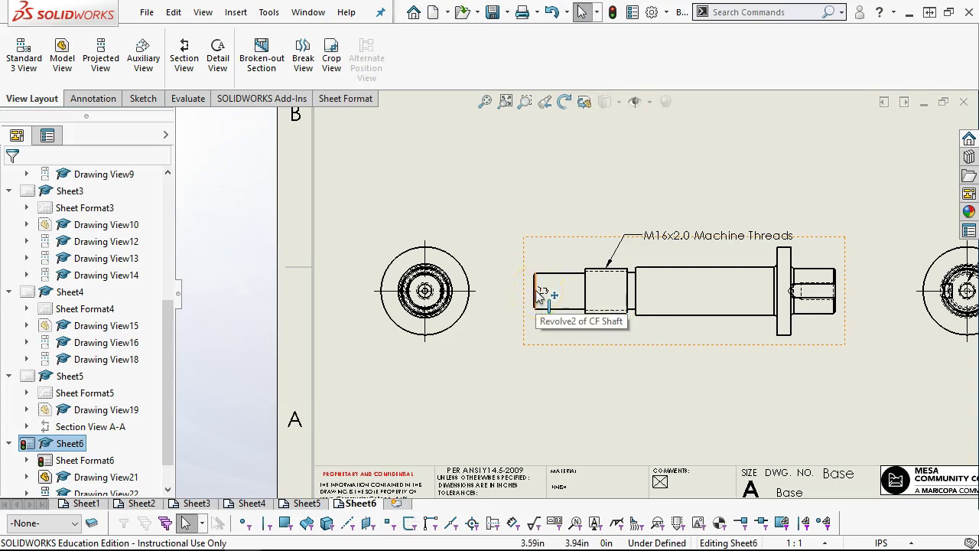
left_click(543, 298)
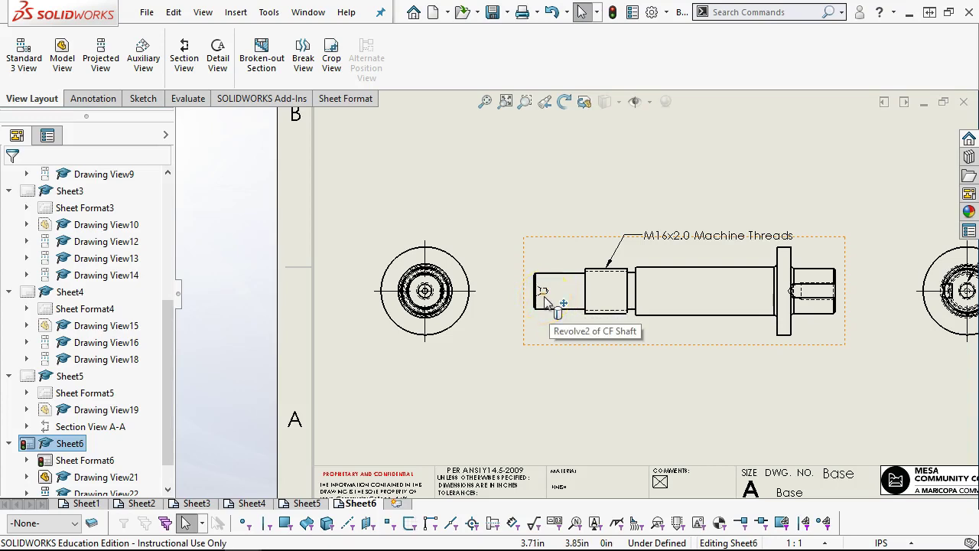
scroll(812, 294, "up", 3)
scroll(710, 260, "down", 3)
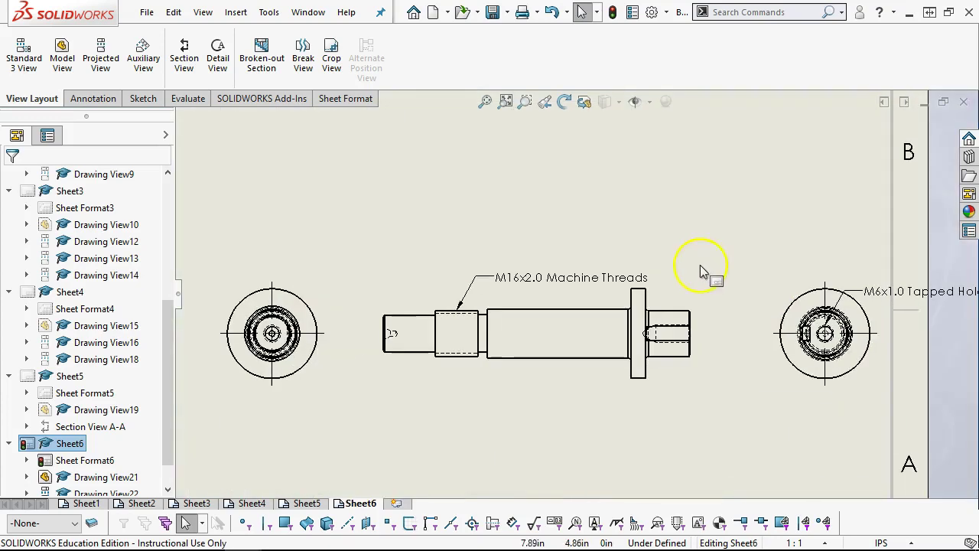
Move the right end view closer to the shaft's front view, and project an isometric view into the sheet's upper-right area.
left_click_drag(774, 290, 751, 281)
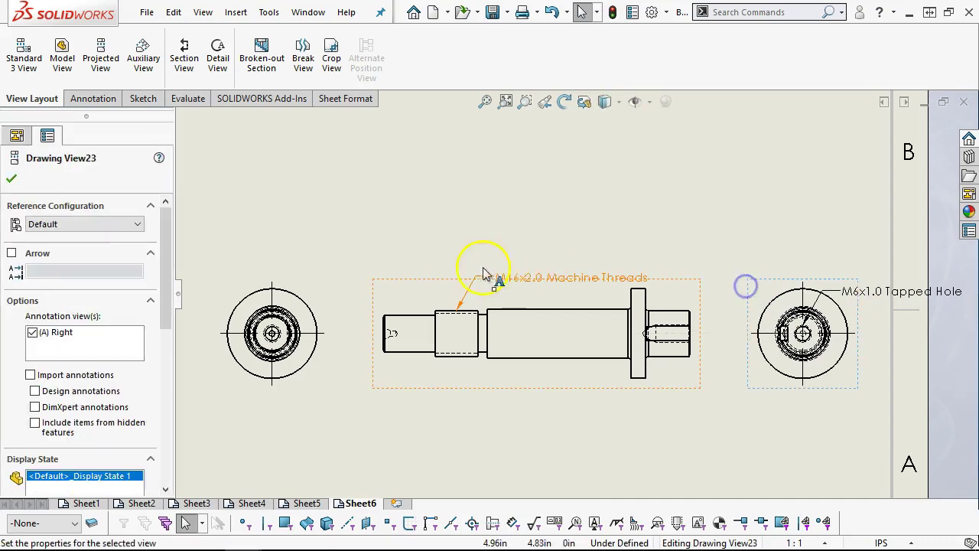
left_click(423, 295)
left_click(100, 58)
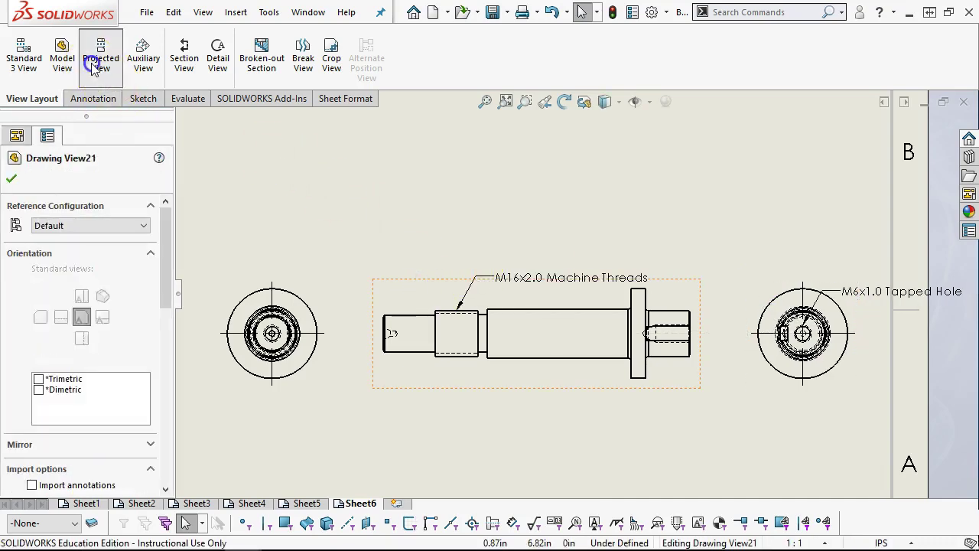
left_click(795, 196)
scroll(645, 204, "up", 4)
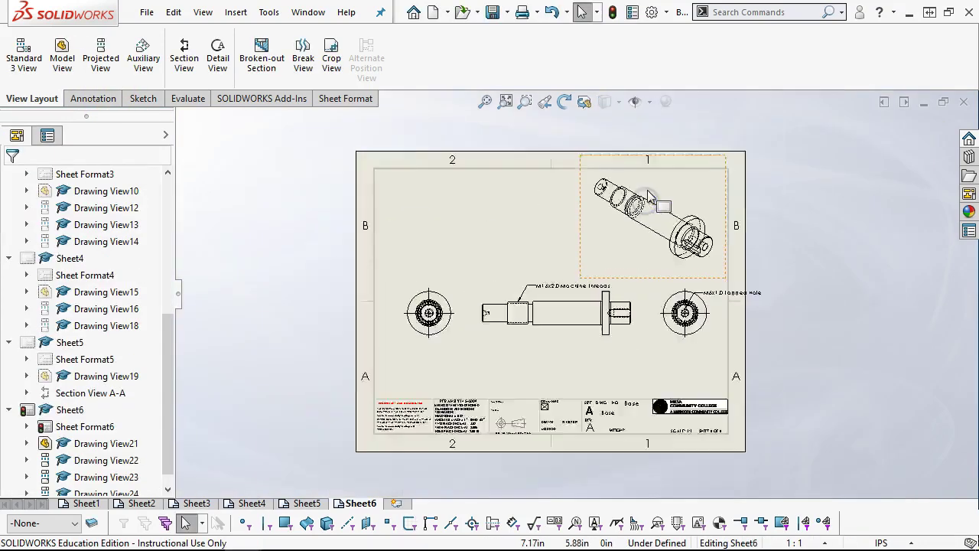
scroll(645, 203, "down", 2)
Try to give the isometric shaft view a custom scale of 1:2.
left_click(595, 256)
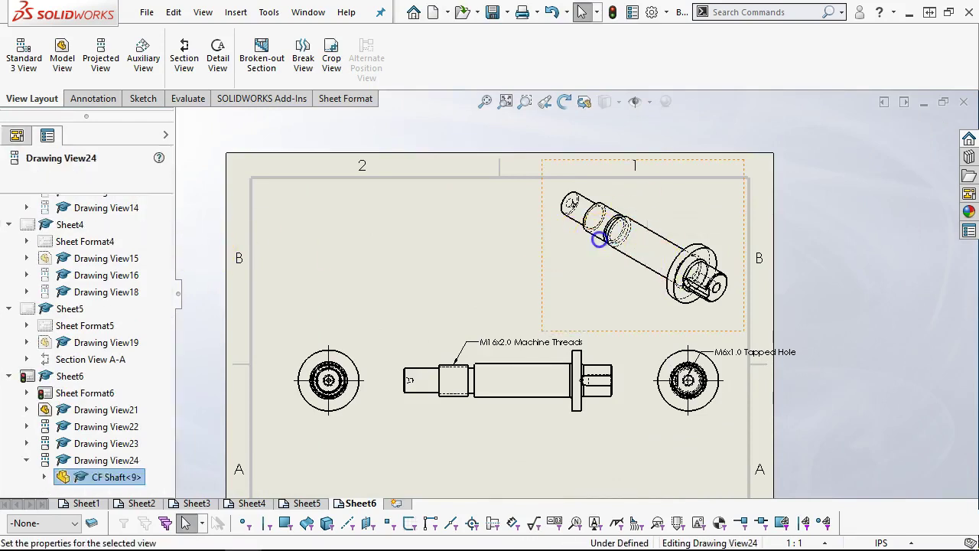
left_click_drag(165, 290, 165, 410)
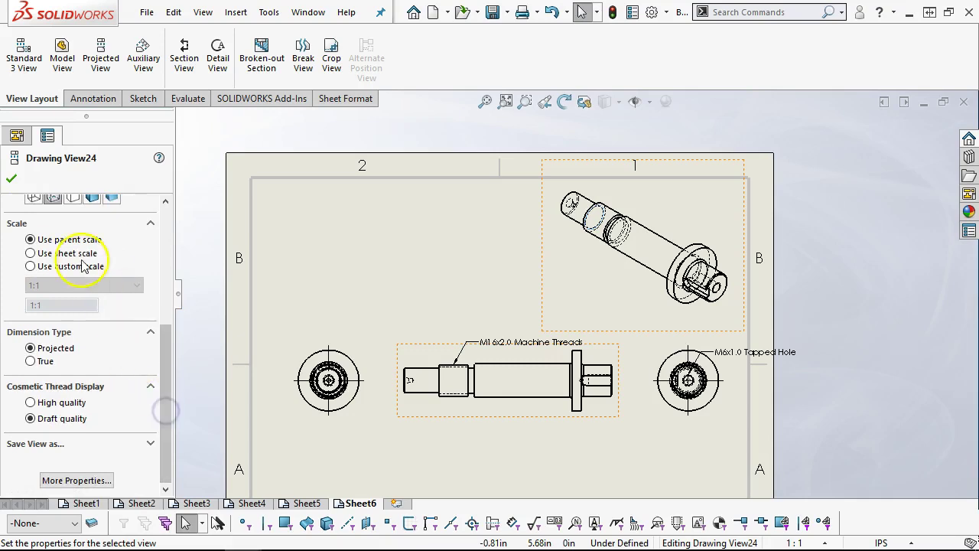
left_click(41, 268)
left_click(76, 284)
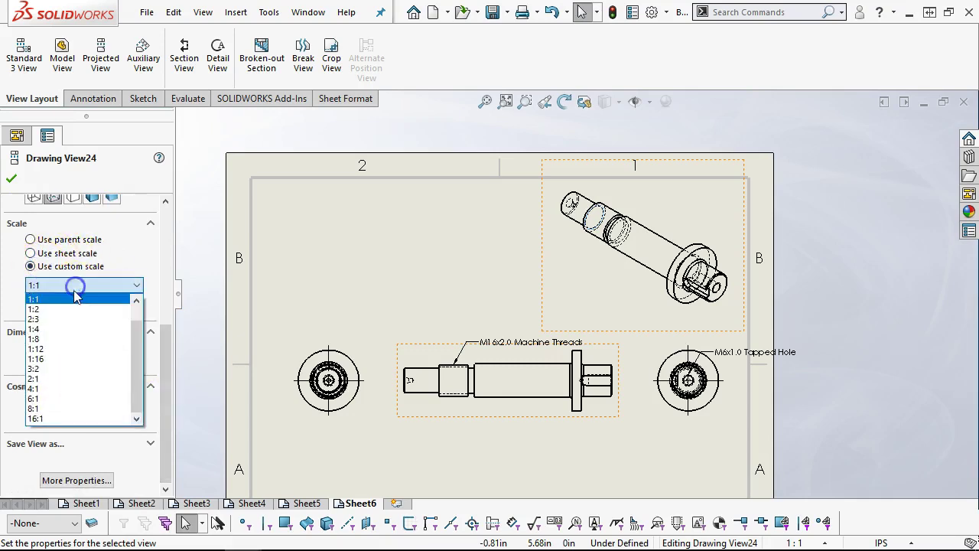
left_click(64, 310)
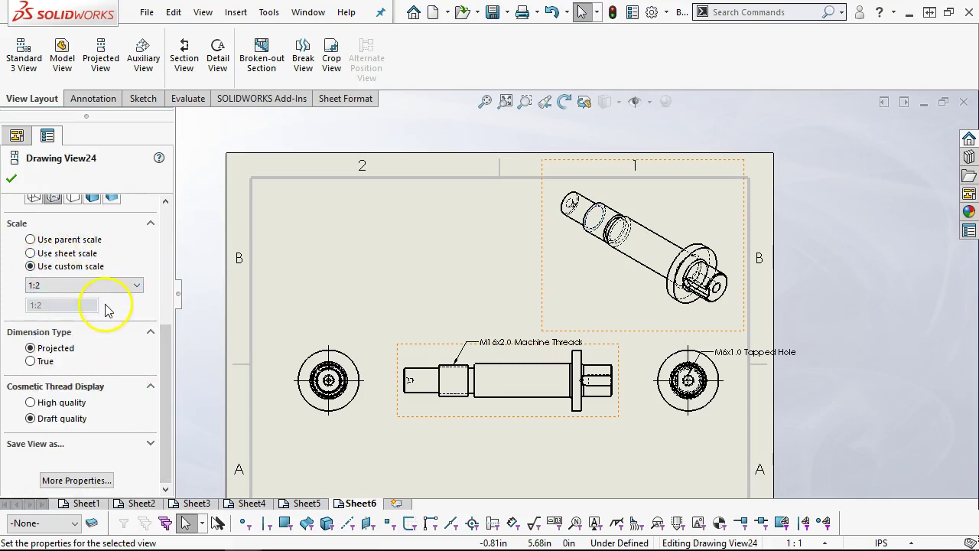
left_click(12, 178)
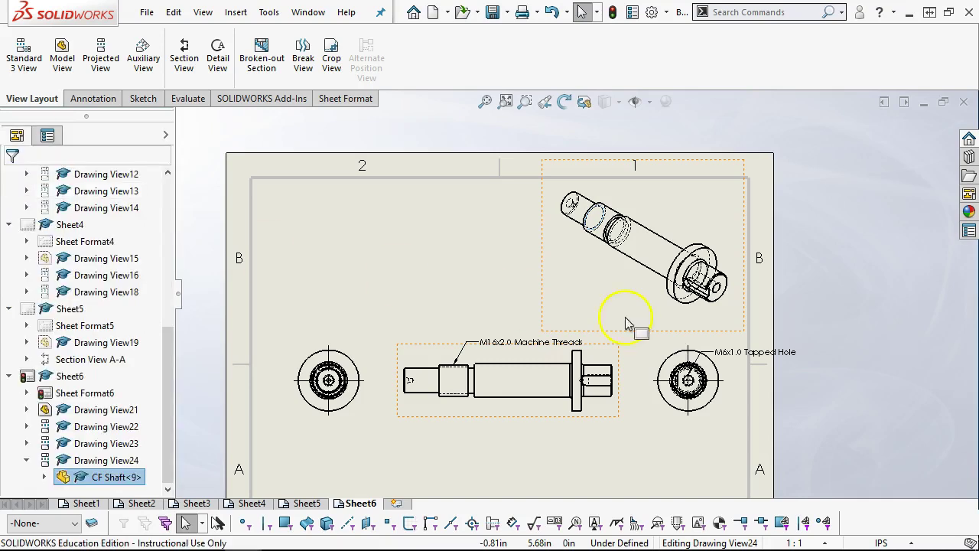
Set the isometric shaft view to a custom scale of 1:2.
left_click(551, 278)
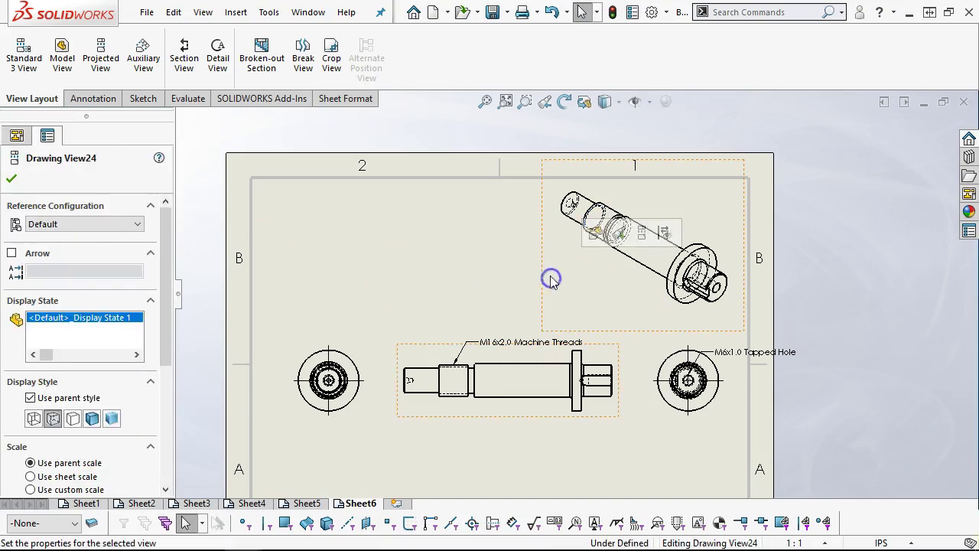
scroll(88, 306, "down", 5)
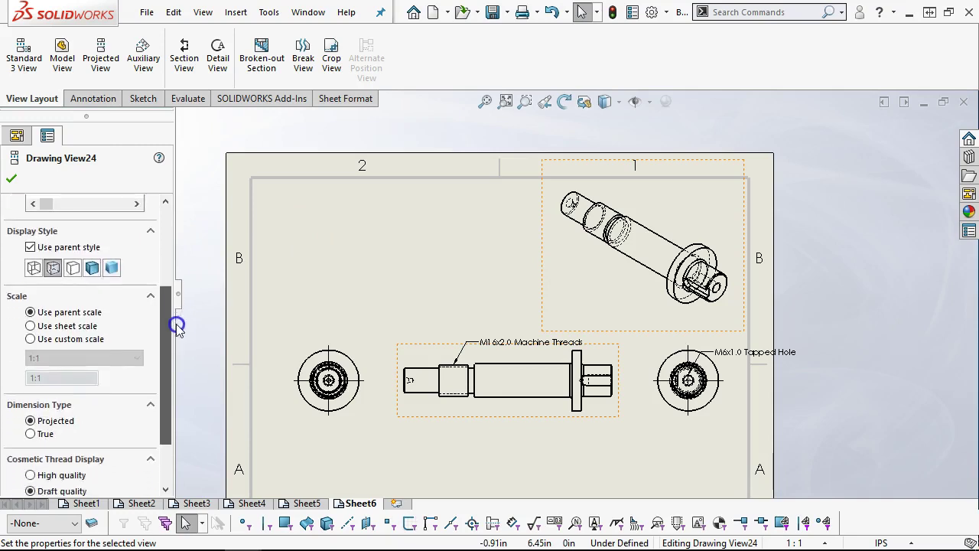
left_click(59, 287)
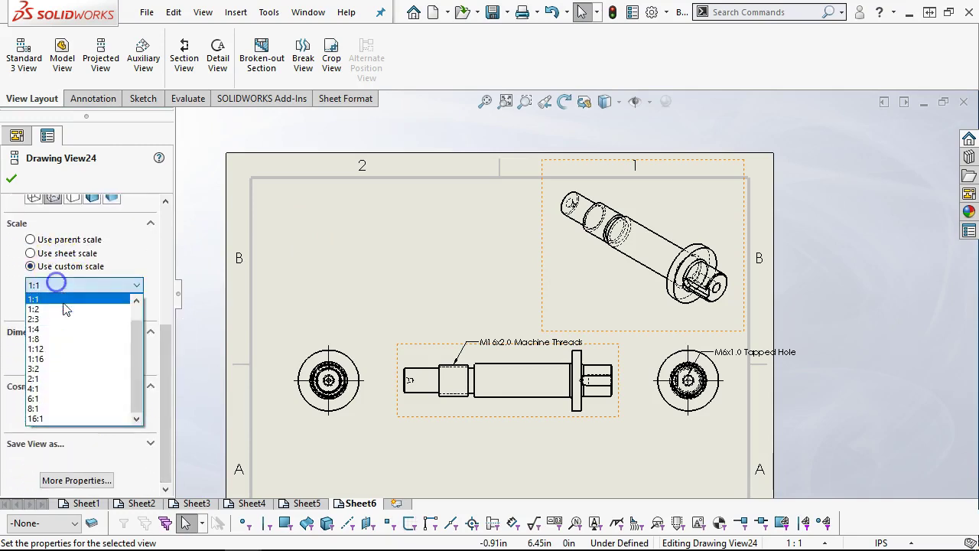
left_click(64, 305)
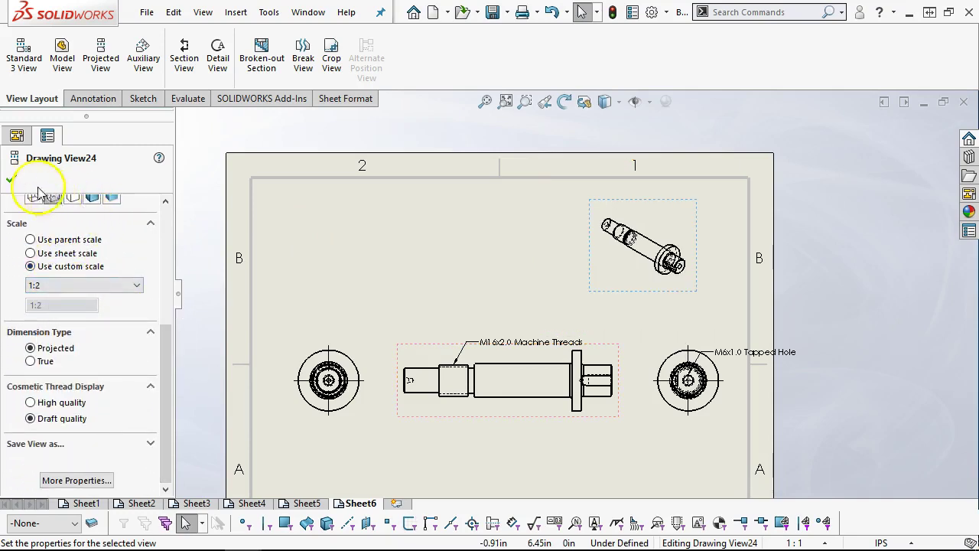
left_click(12, 178)
Move the isometric shaft view into the sheet's upper-right corner inside the border, and display it as Shaded With Edges.
mouse_move(630, 290)
left_mouse_down()
mouse_move(674, 267)
mouse_move(660, 245)
left_mouse_up()
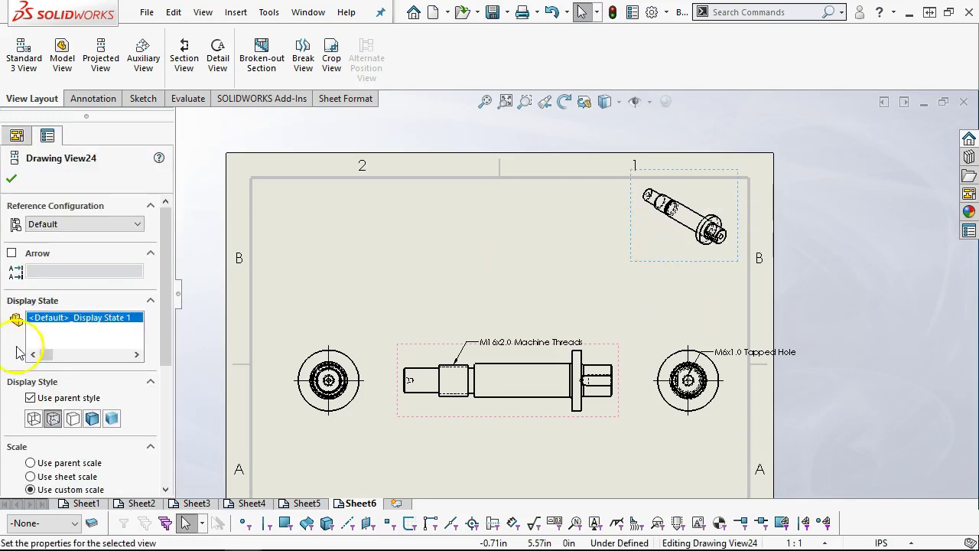
left_click(92, 418)
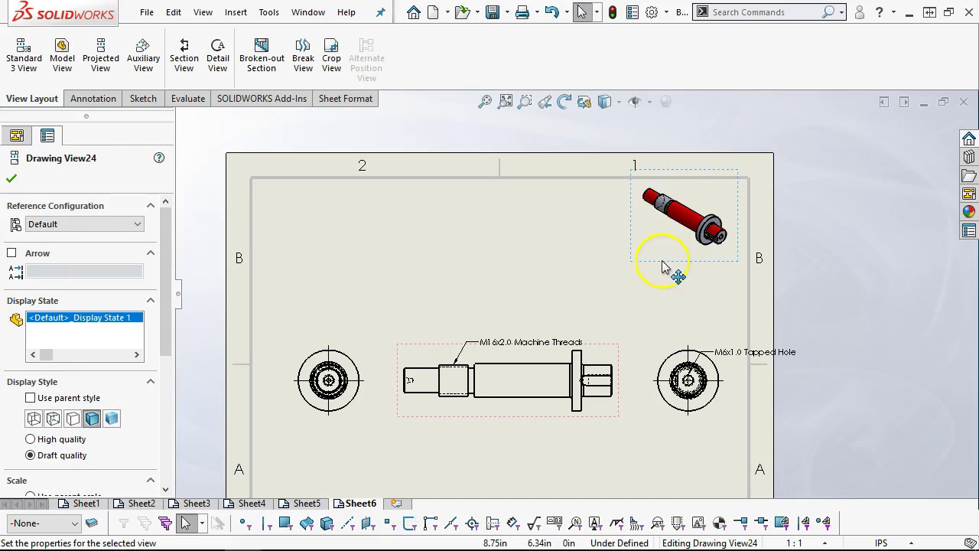
left_click_drag(664, 260, 662, 270)
left_click(549, 229)
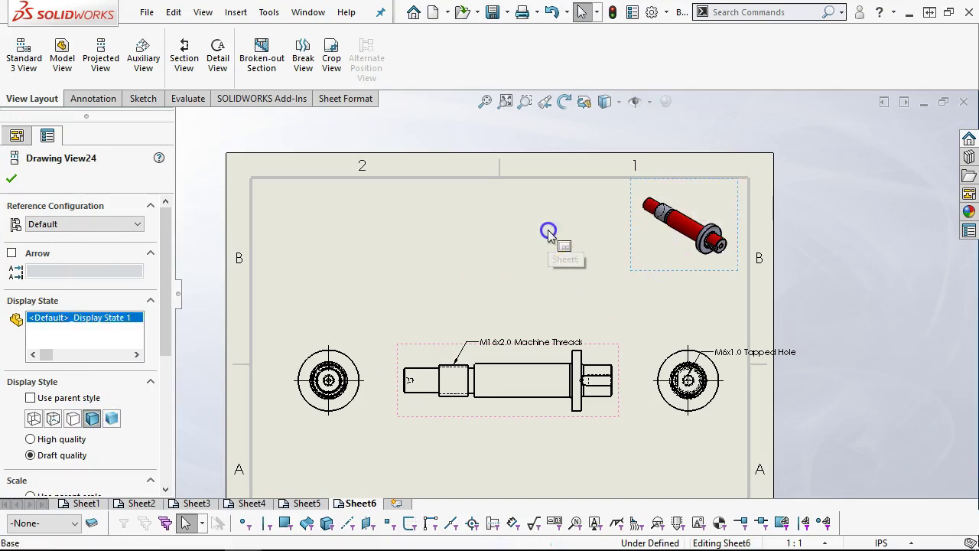
left_click_drag(655, 274, 666, 277)
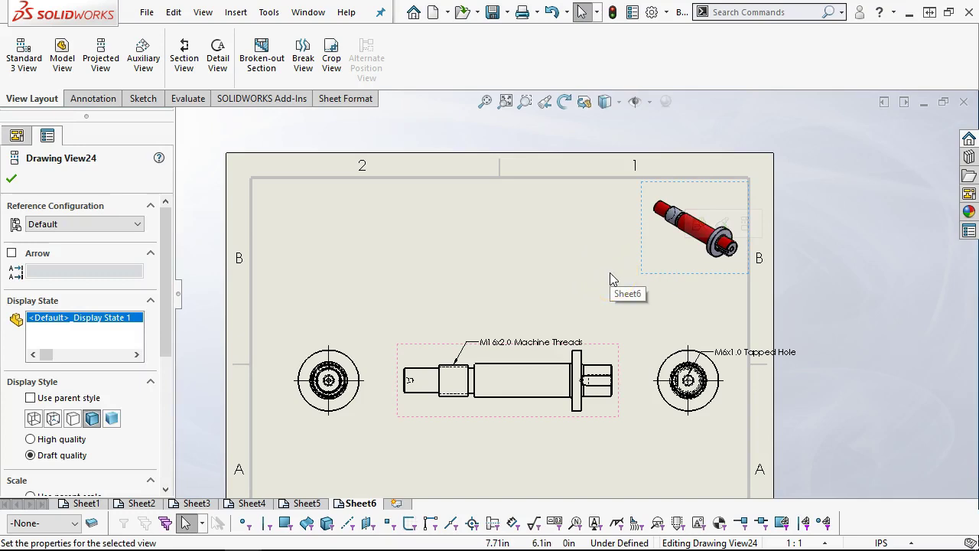
scroll(669, 246, "up", 2)
left_click(629, 203)
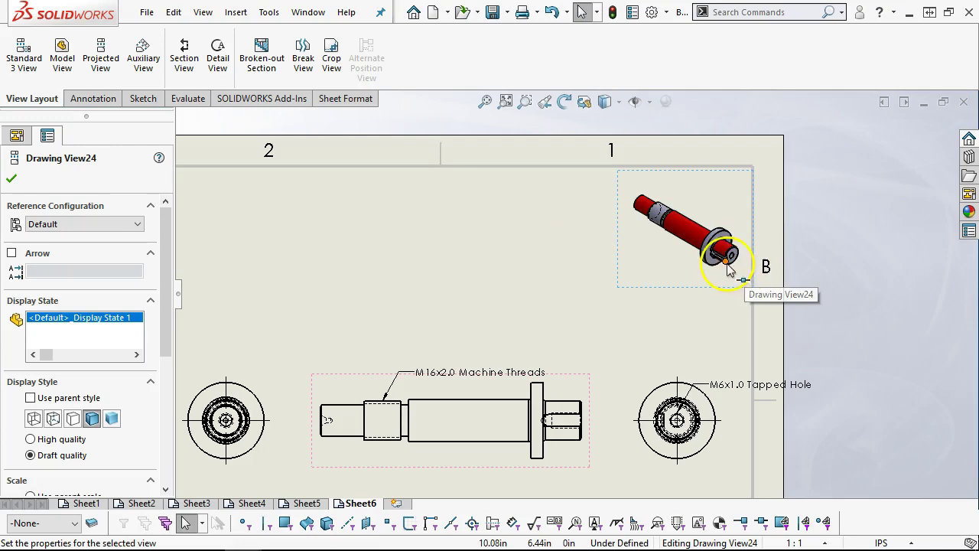
scroll(681, 256, "down", 3)
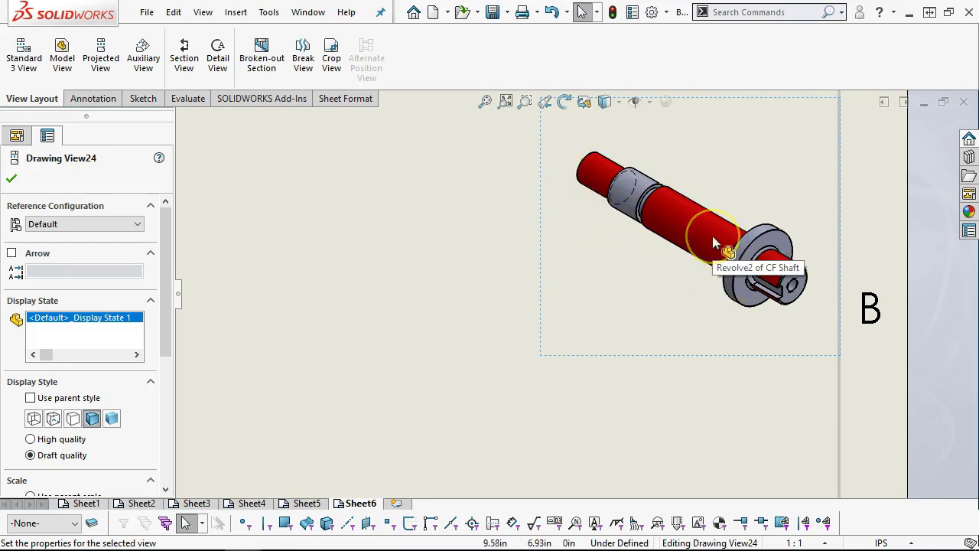
Examine the CF Shaft's front view, looking closely at the fillets on both sides of the flange and the keyed end.
scroll(405, 219, "up", 4)
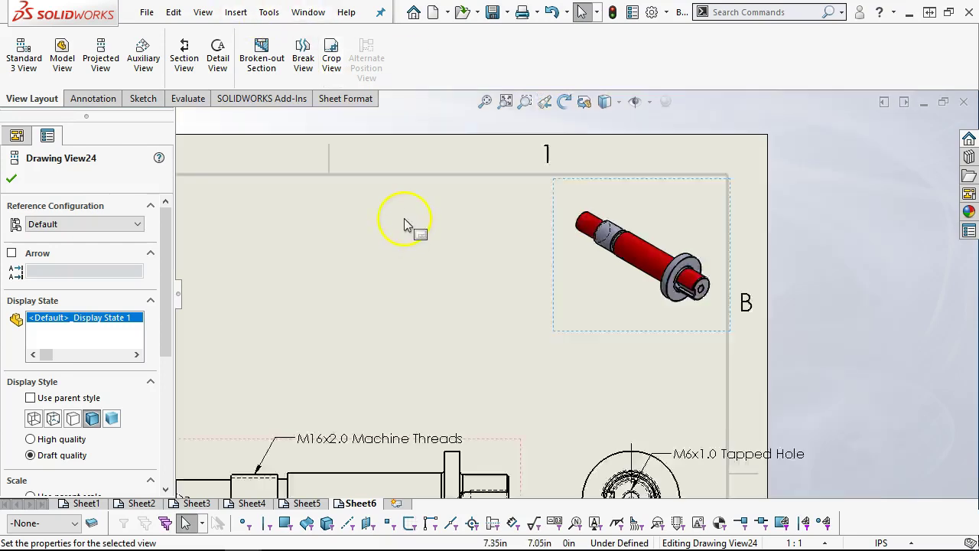
scroll(467, 360, "down", 3)
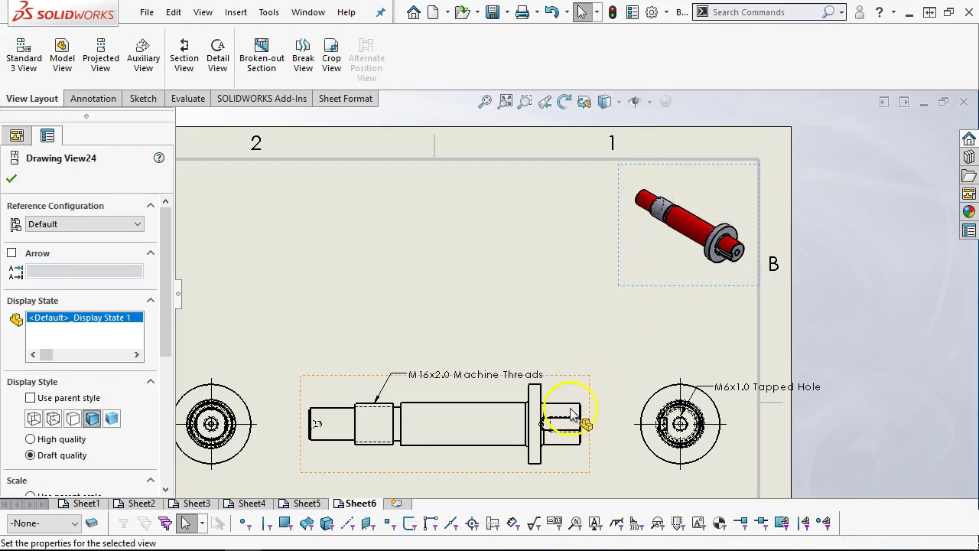
scroll(482, 459, "down", 2)
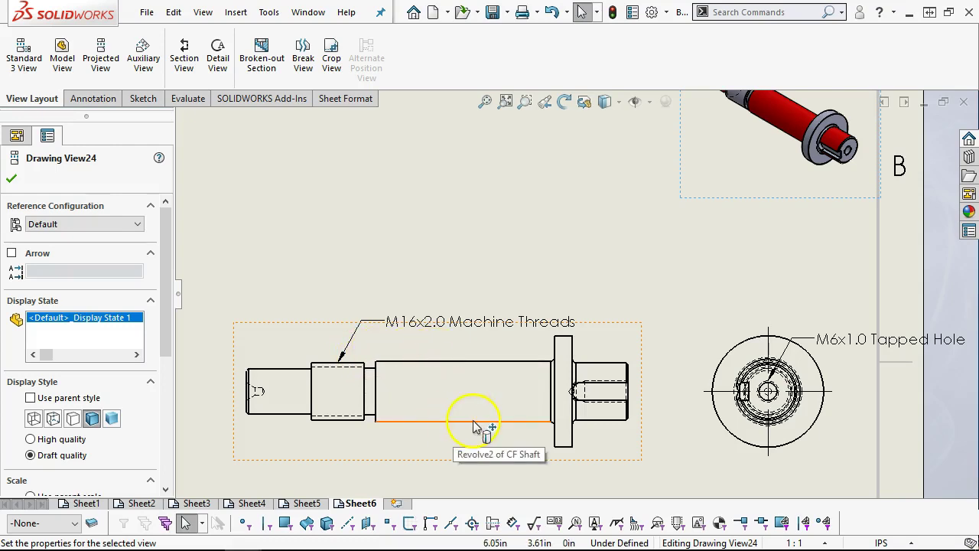
scroll(481, 426, "down", 2)
scroll(612, 360, "down", 3)
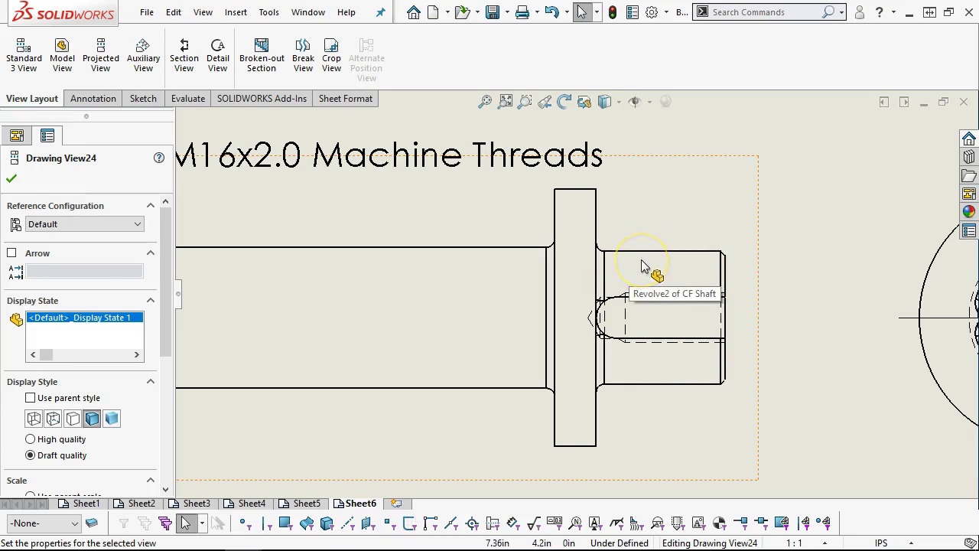
scroll(605, 262, "down", 1)
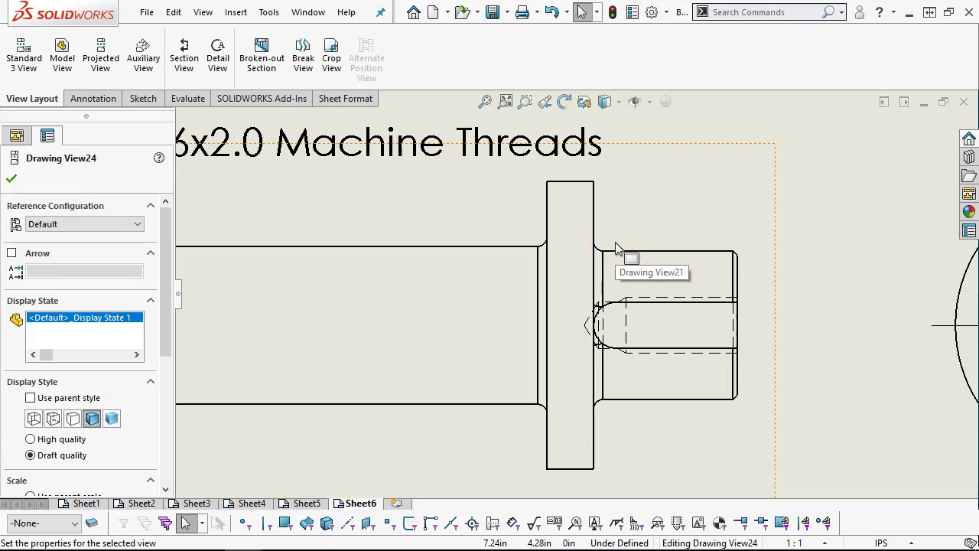
left_click(599, 233)
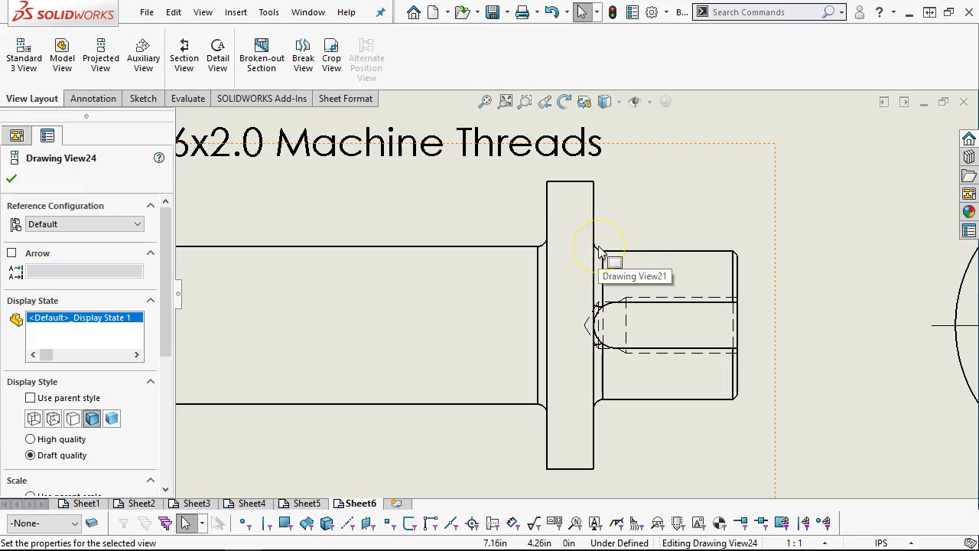
scroll(605, 307, "down", 2)
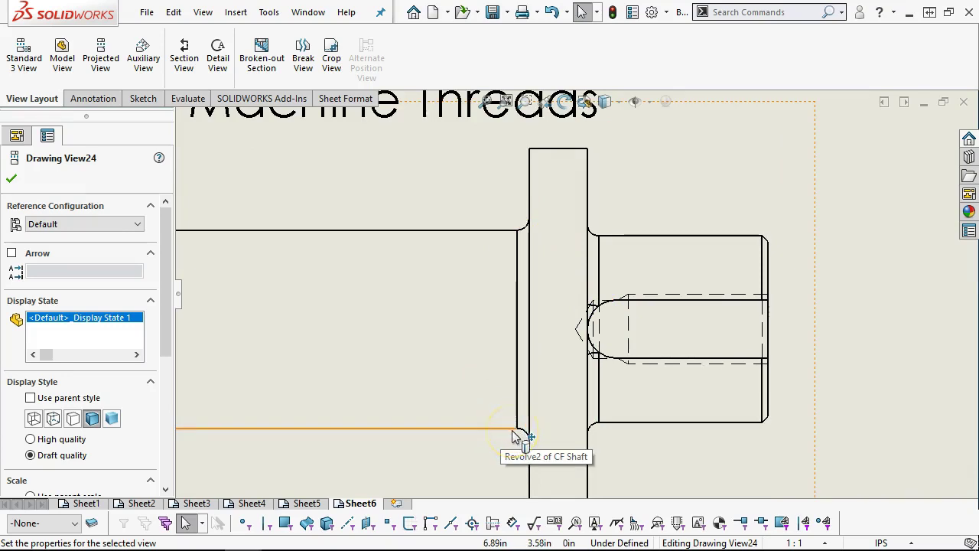
left_click(526, 404)
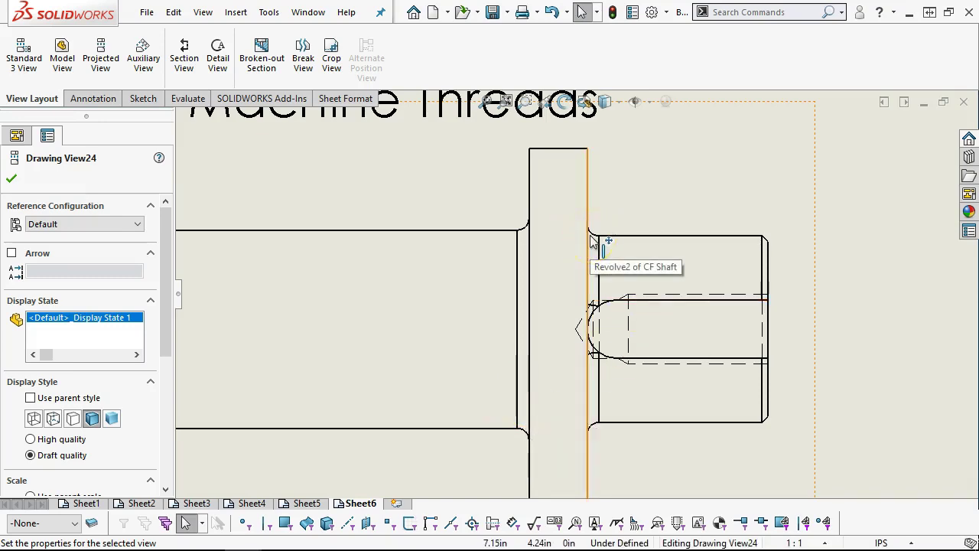
scroll(618, 339, "up", 5)
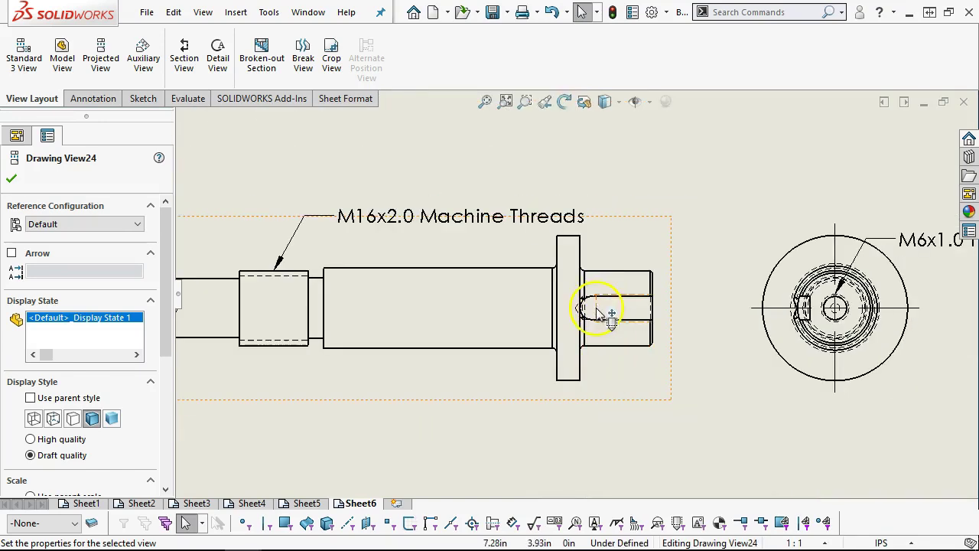
scroll(601, 306, "up", 4)
scroll(608, 275, "down", 1)
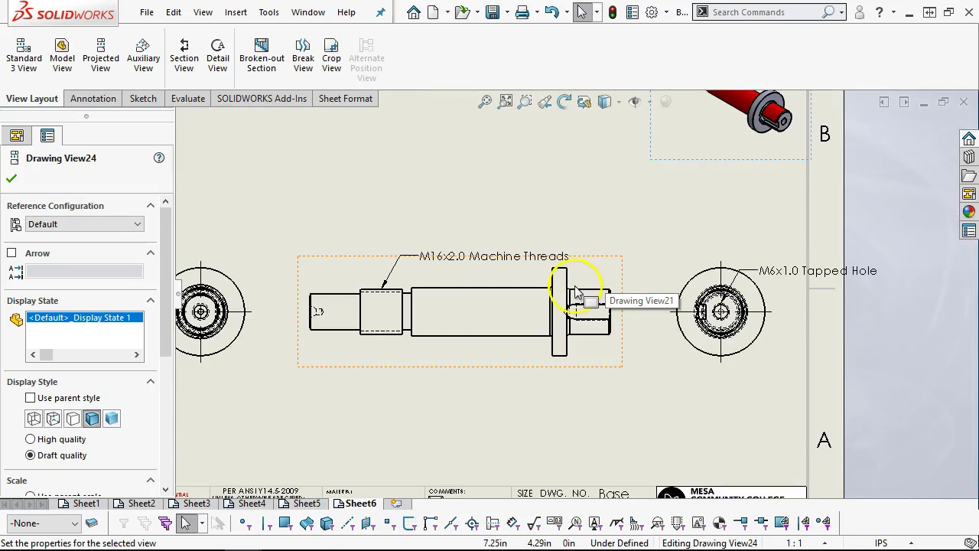
scroll(735, 140, "down", 2)
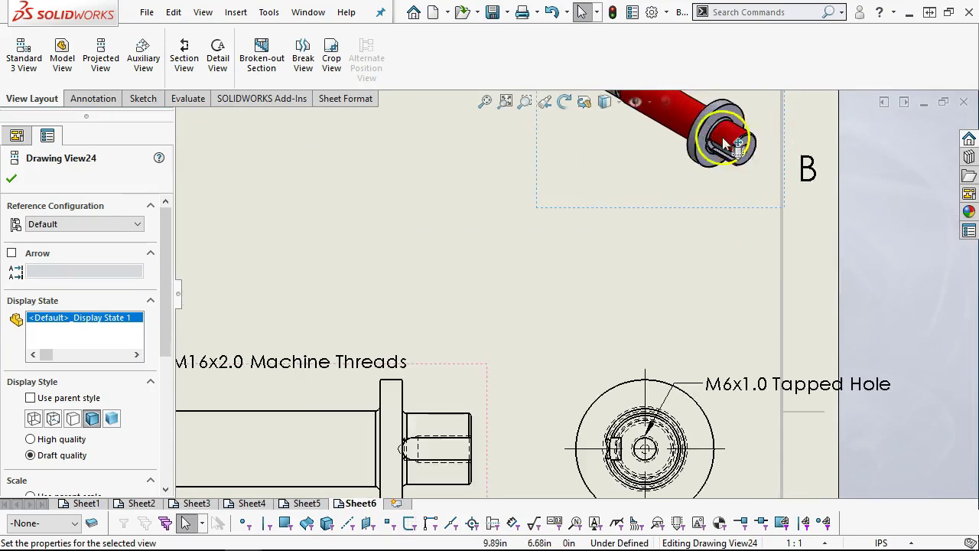
Inspect the keyway cut and the tapped hole at the shaft's end in the isometric view.
scroll(722, 140, "down", 6)
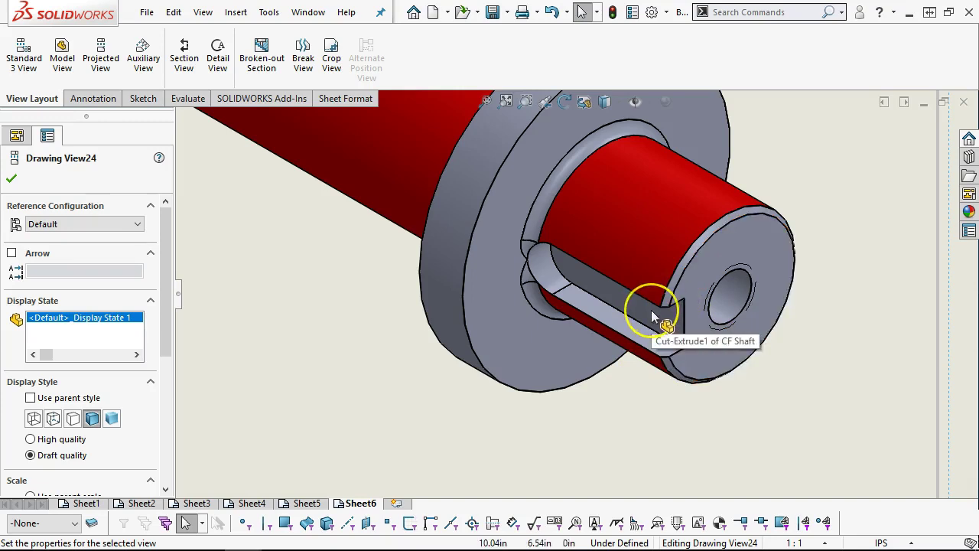
mouse_move(660, 337)
left_mouse_down()
mouse_move(670, 254)
mouse_move(651, 324)
left_mouse_up()
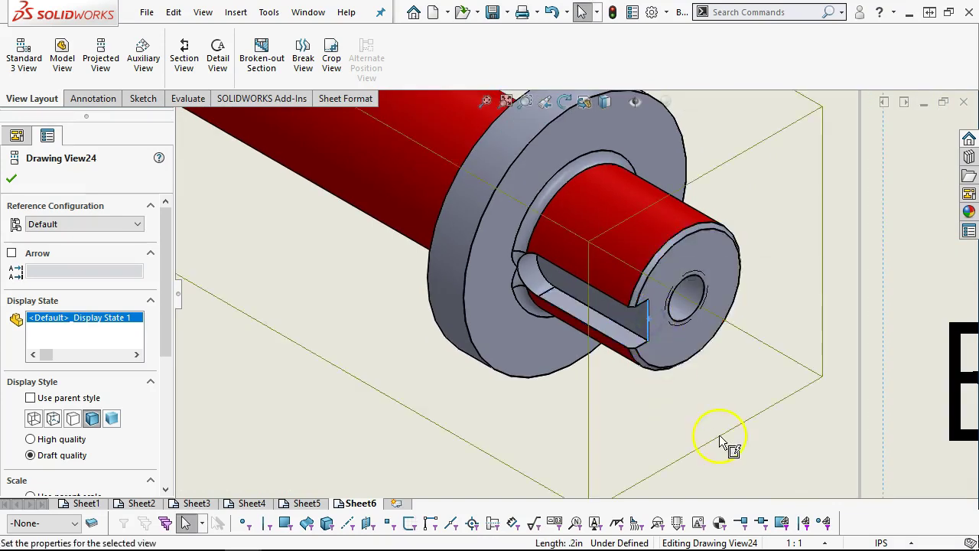
scroll(719, 433, "up", 3)
left_click(461, 375)
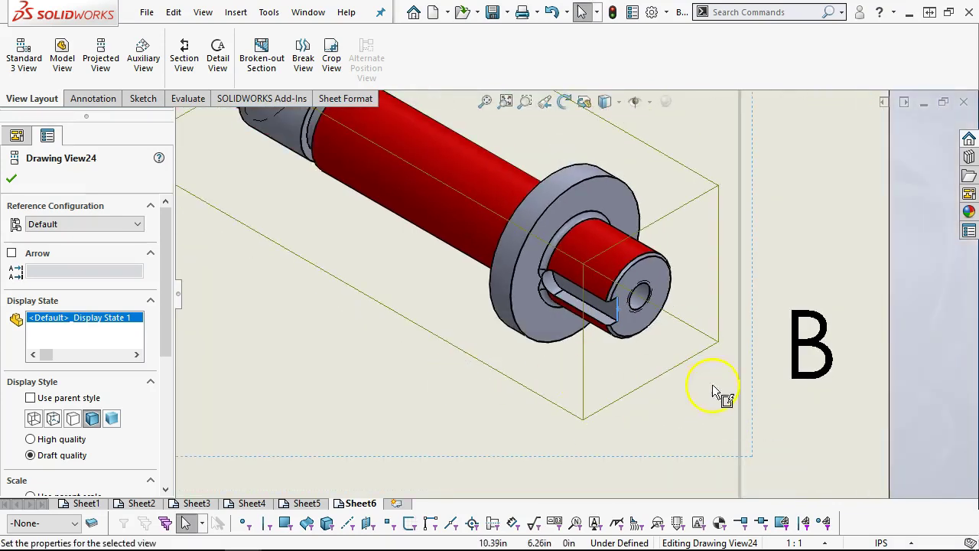
left_click(802, 413)
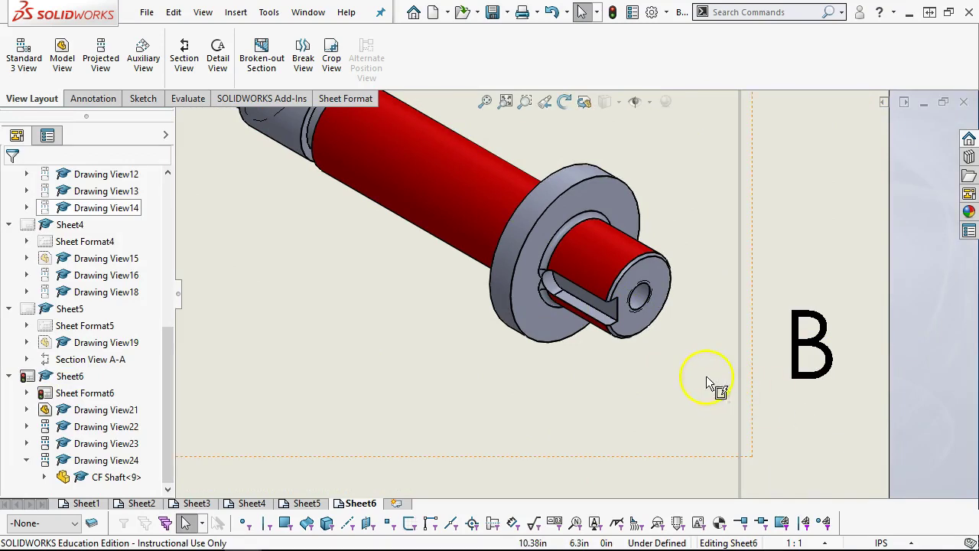
scroll(689, 367, "up", 4)
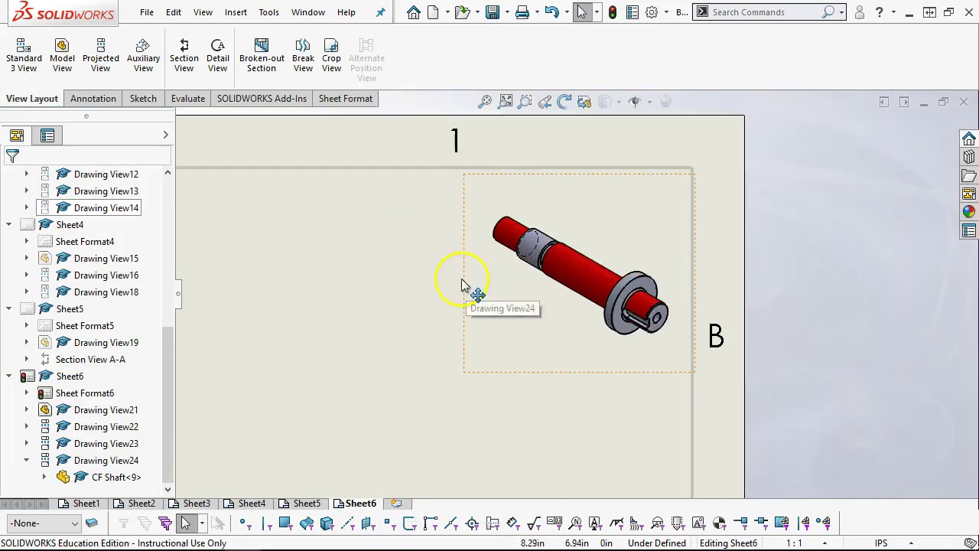
Nudge the isometric shaft view slightly up and left, and shift the front view slightly left toward the left end view.
left_click_drag(461, 278, 452, 272)
left_click(372, 324)
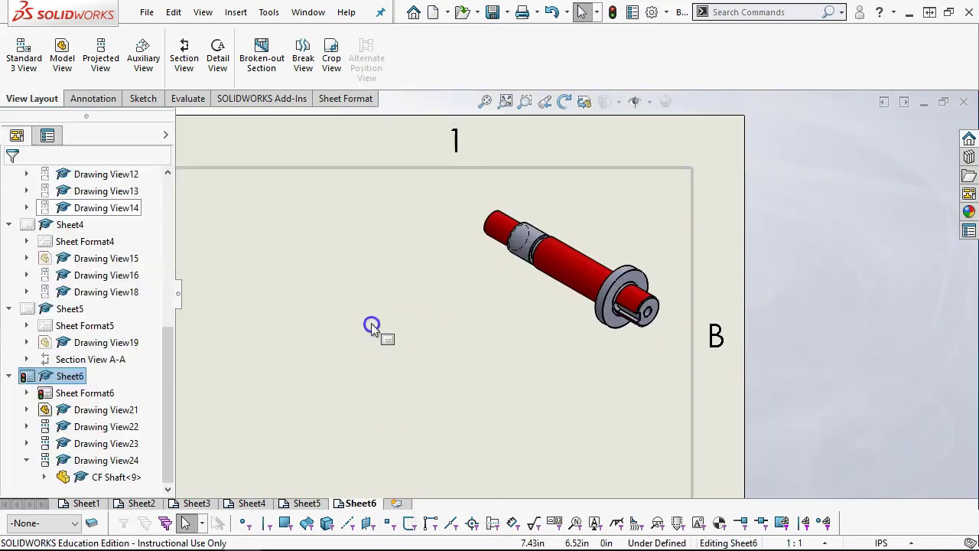
scroll(372, 325, "up", 2)
left_click(485, 102)
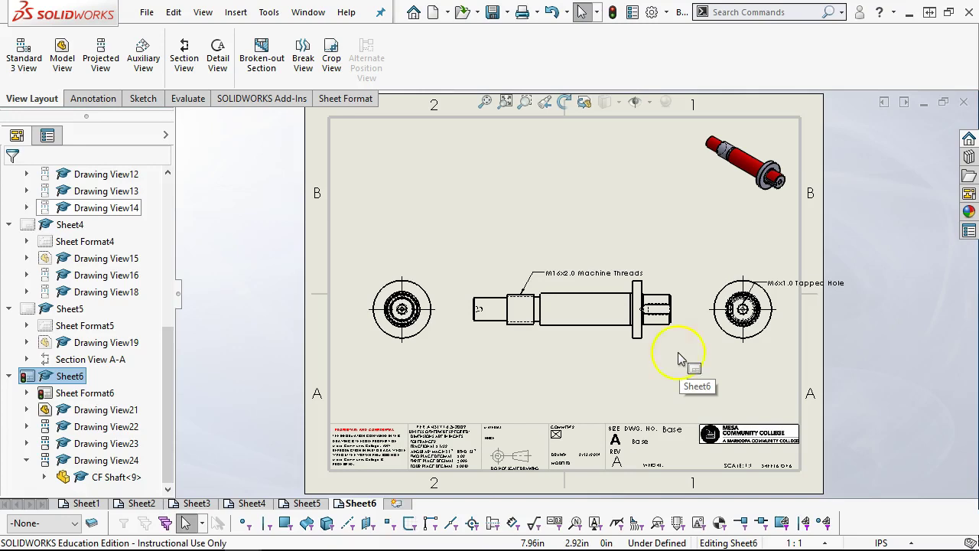
scroll(668, 329, "down", 1)
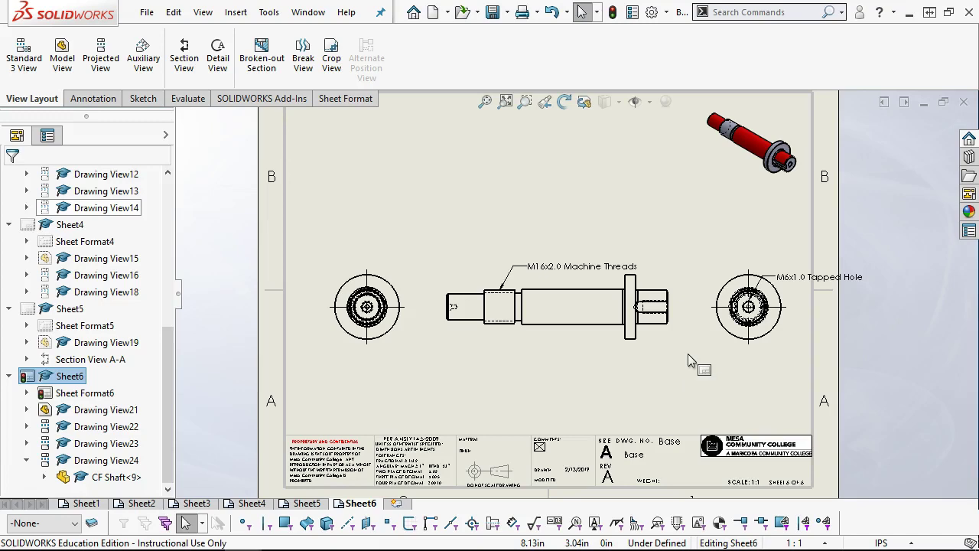
left_click(552, 344)
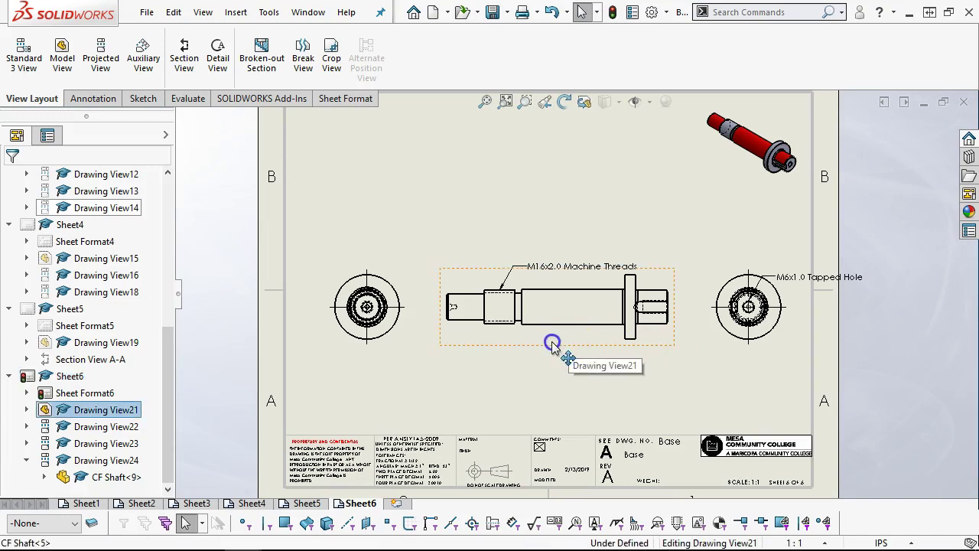
left_click_drag(557, 343, 557, 337)
left_click(664, 377)
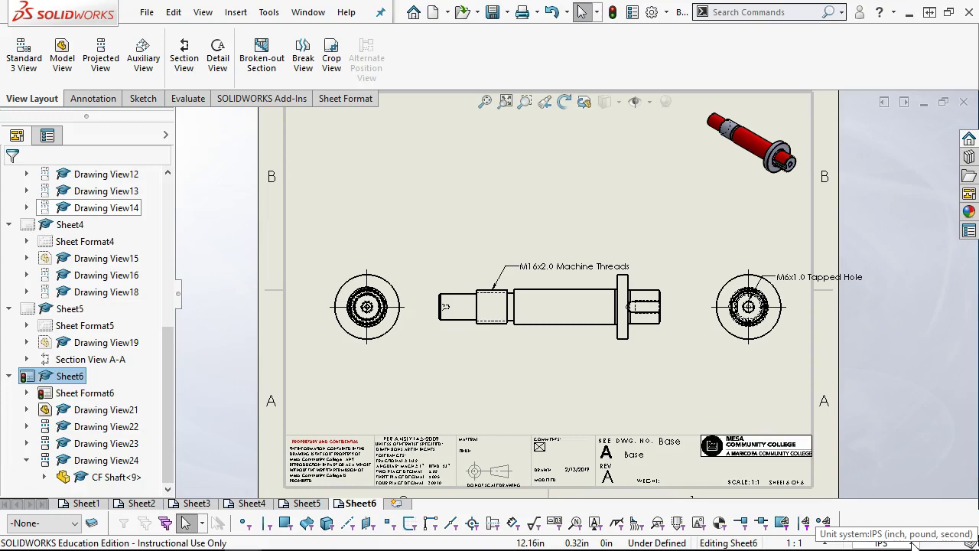
Open the drawing's document units settings.
left_click(911, 543)
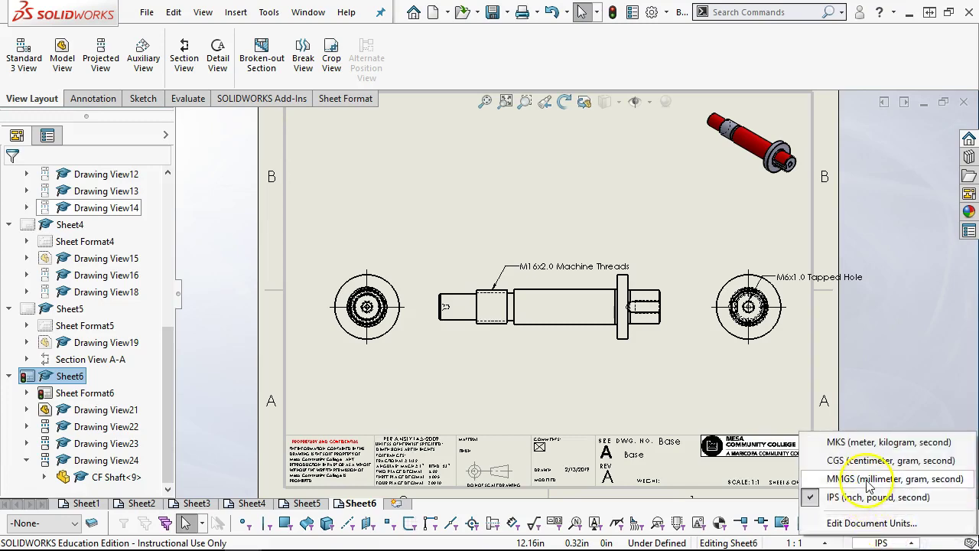
left_click(870, 525)
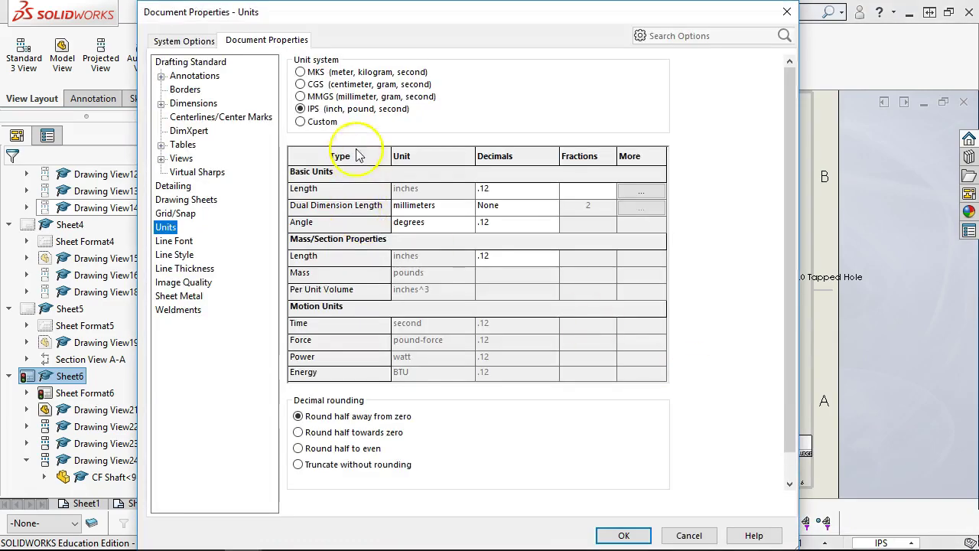
Try the MMGS unit system, checking the available dual dimension length units, and return to IPS.
left_click(317, 96)
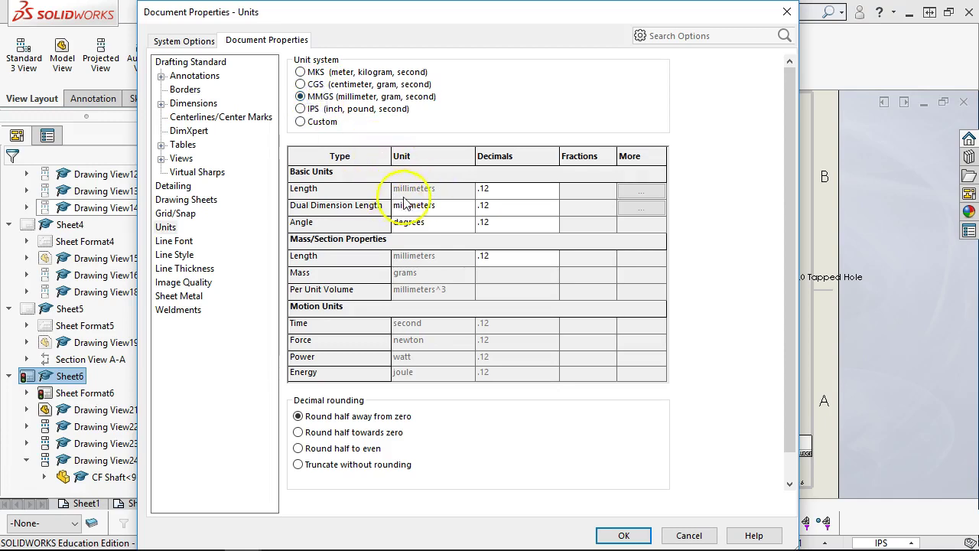
left_click(468, 205)
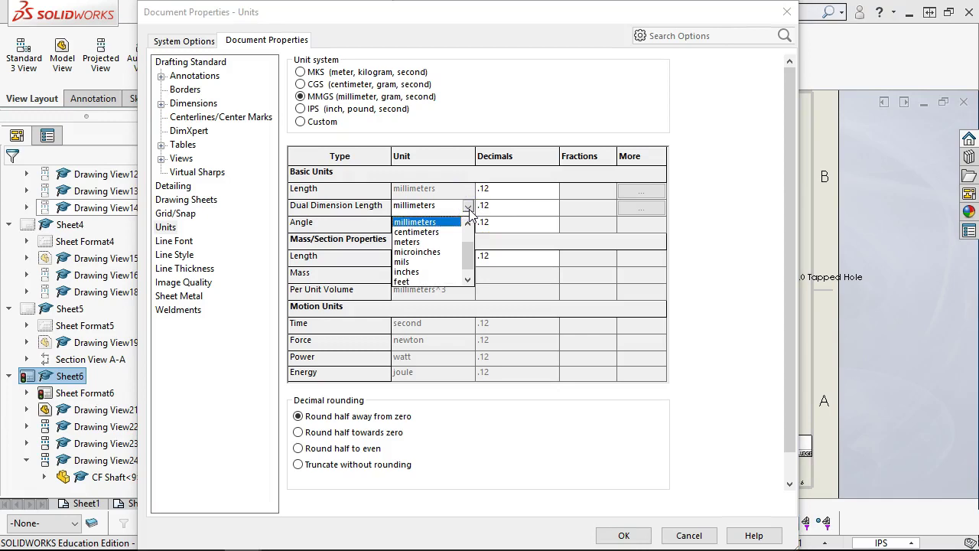
left_click_drag(468, 251, 468, 254)
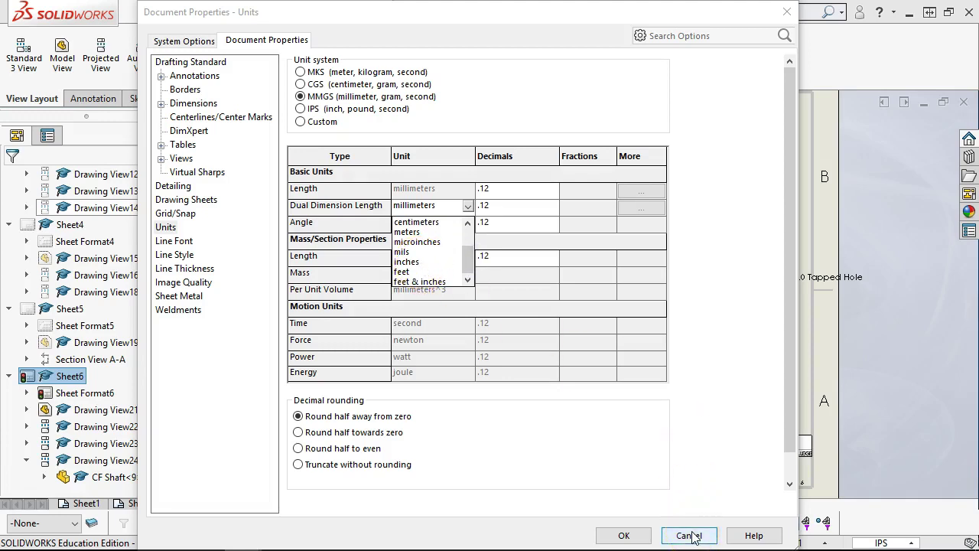
left_click(300, 109)
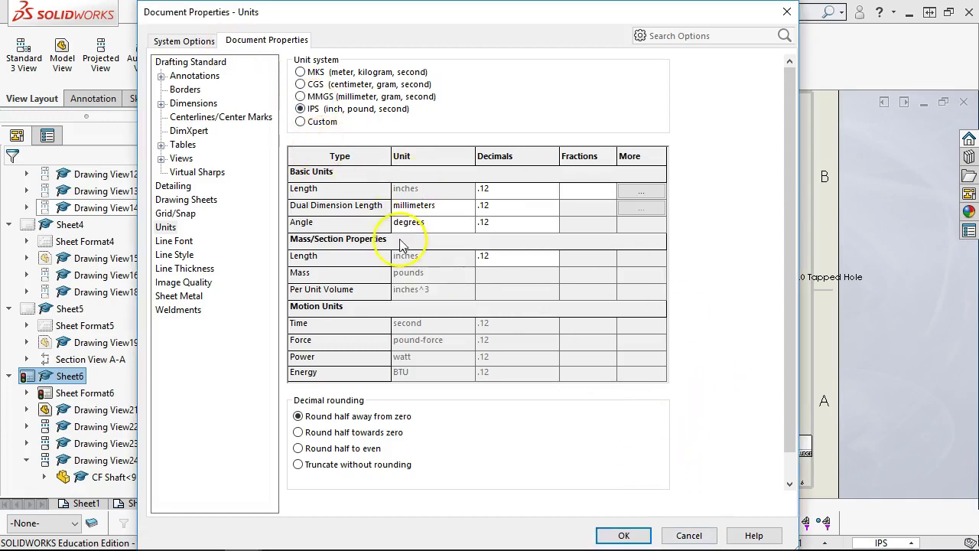
Set the inch length precision to three decimal places (.123) and apply the document units.
left_click(502, 191)
left_click(551, 190)
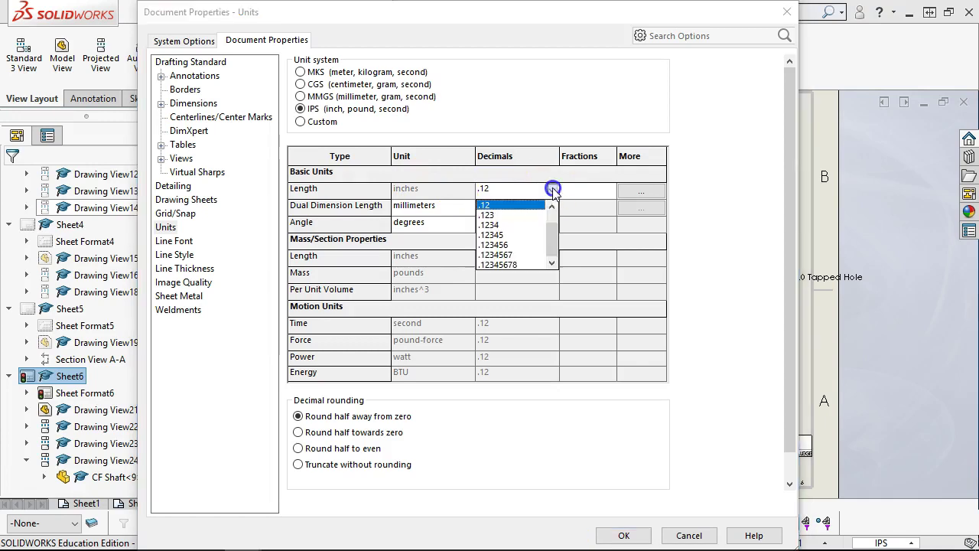
left_click(509, 216)
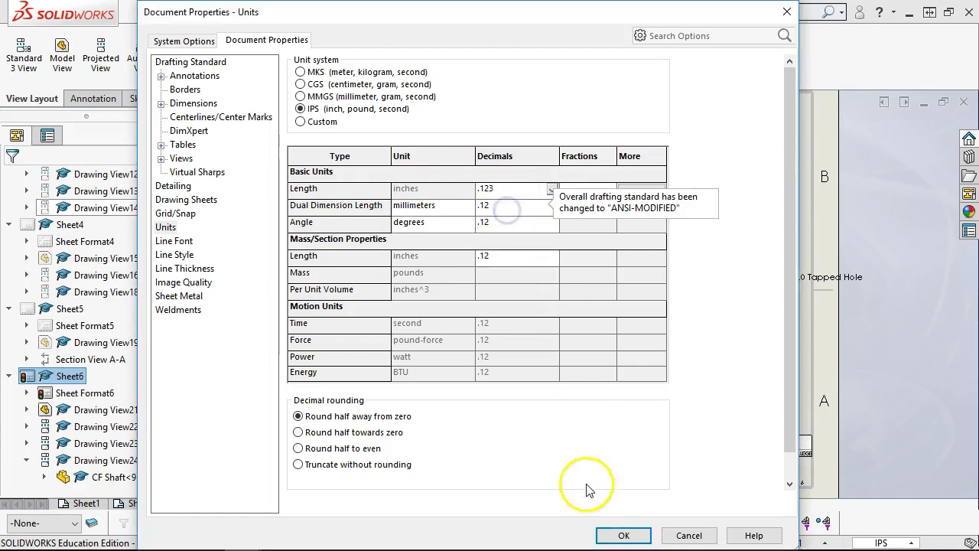
left_click(621, 534)
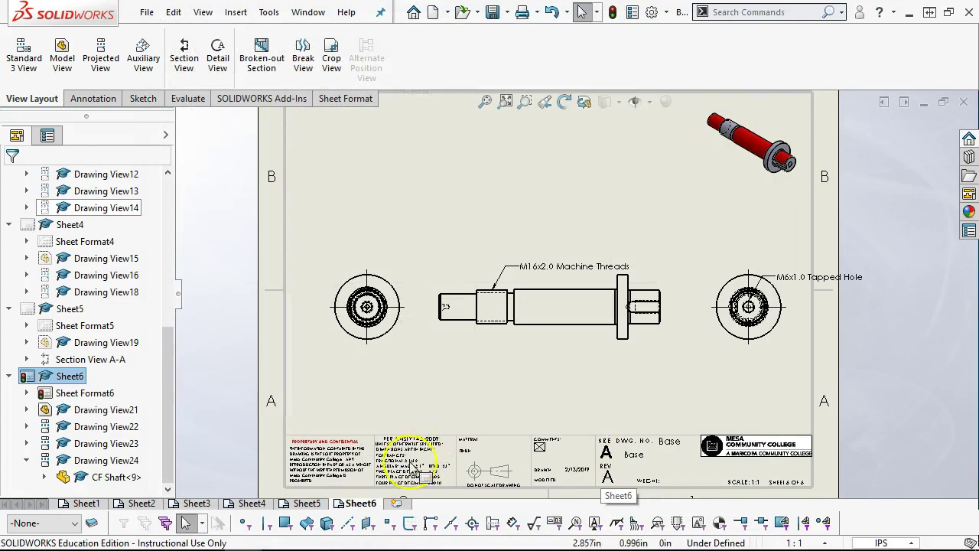
Read the default tolerance notes in Sheet6's title block and return to the full sheet.
scroll(425, 474, "down", 3)
scroll(536, 451, "down", 2)
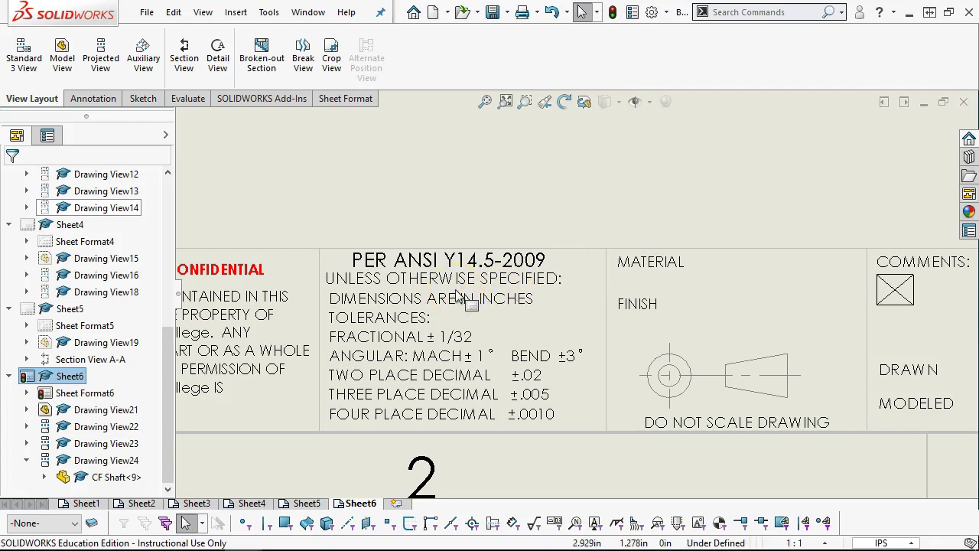
scroll(581, 310, "up", 2)
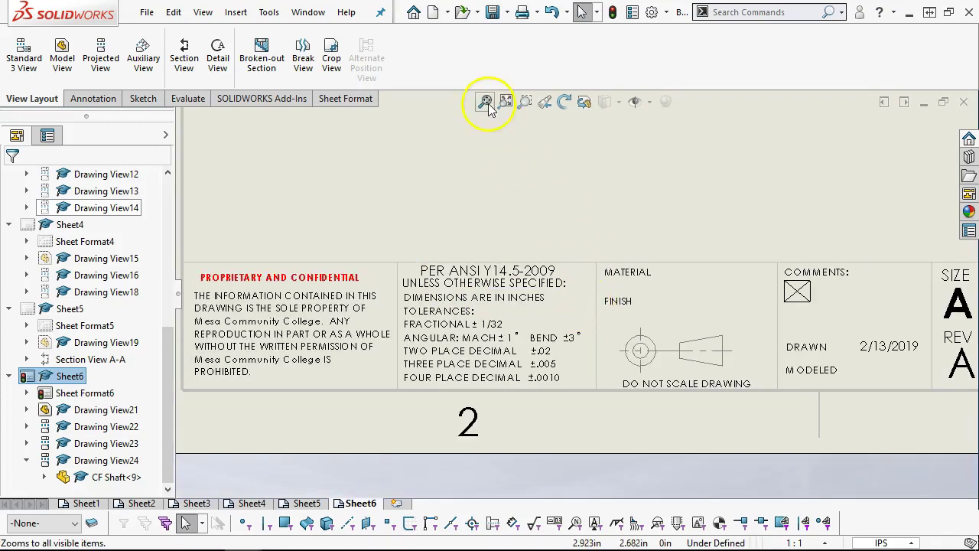
left_click(487, 105)
scroll(678, 339, "down", 1)
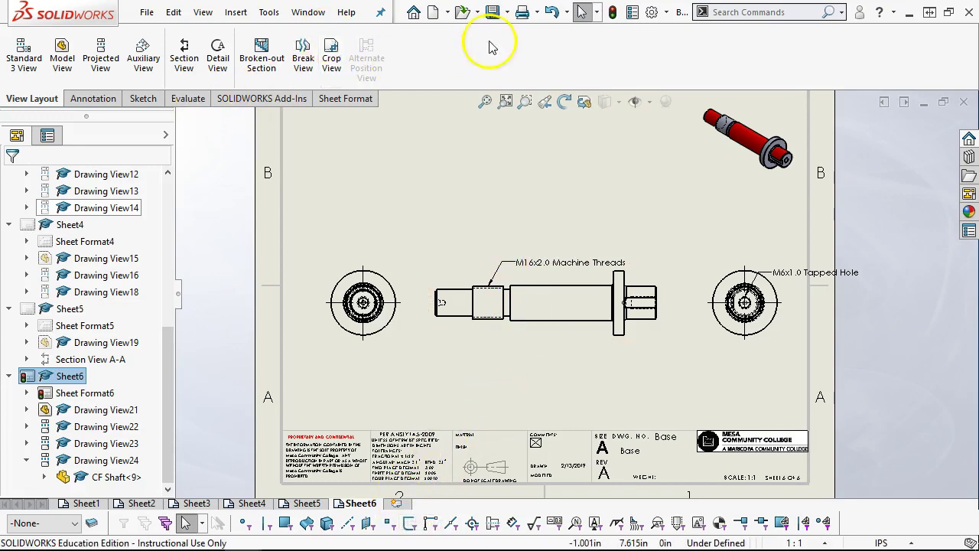
Save the drawing as Cam Follower in the top-level Cam Follower folder, updating the views on inactive sheets.
left_click(490, 12)
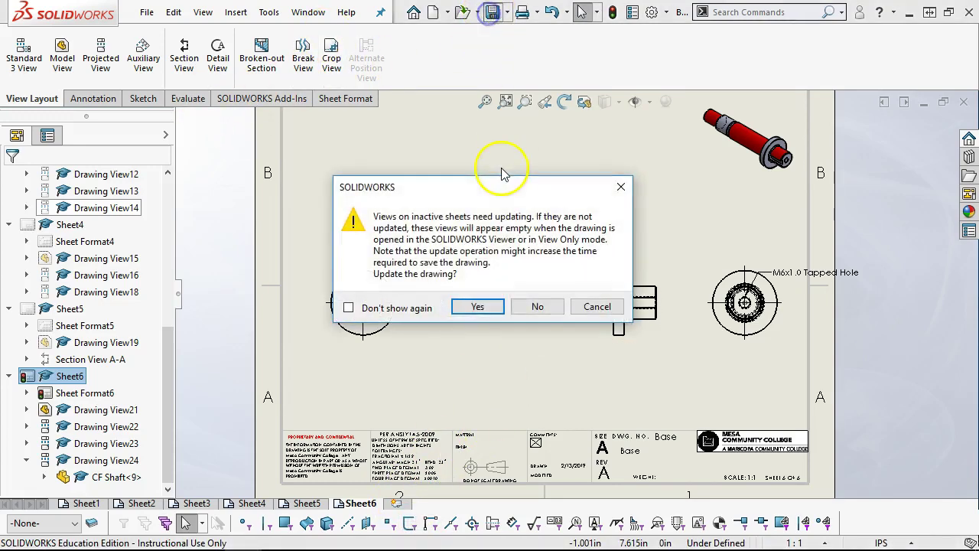
left_click(477, 307)
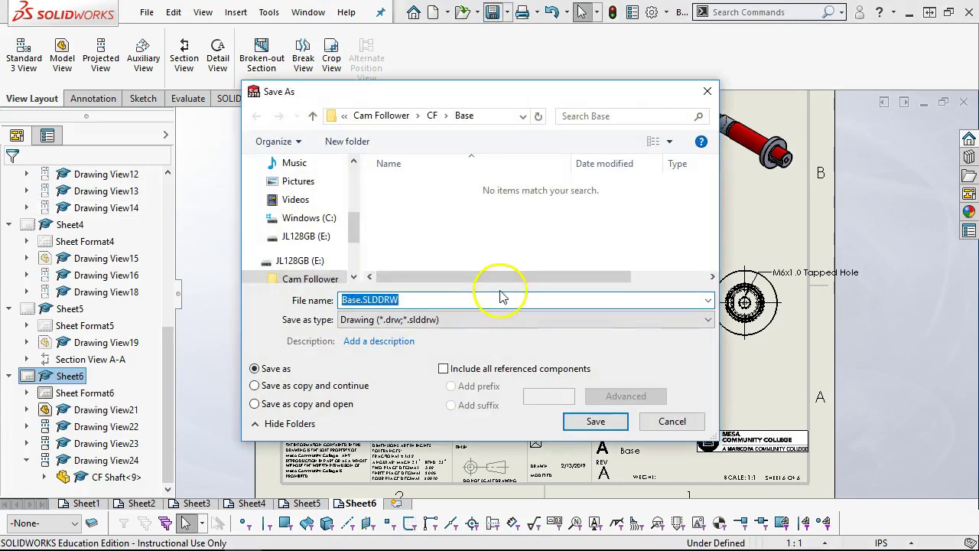
left_click(343, 300)
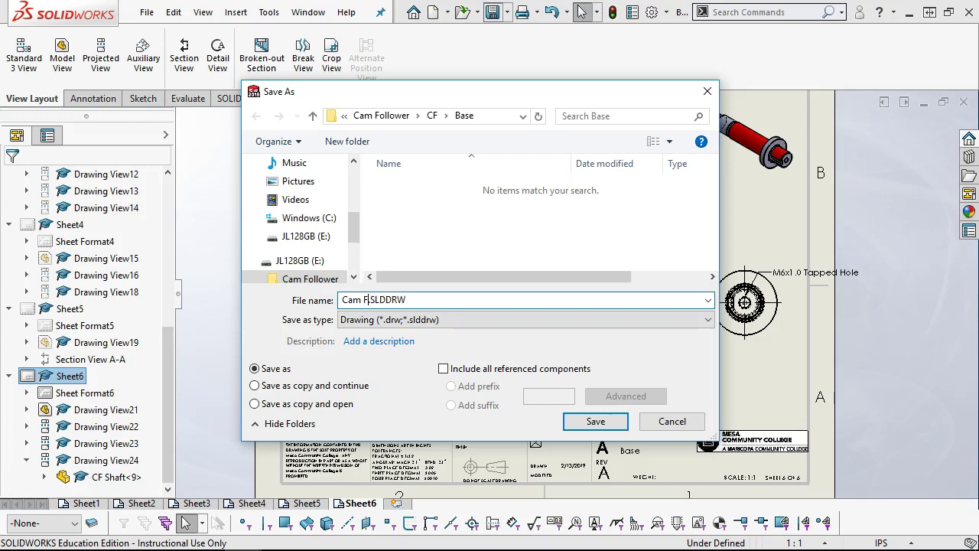
type("Cam Follower")
left_click(381, 115)
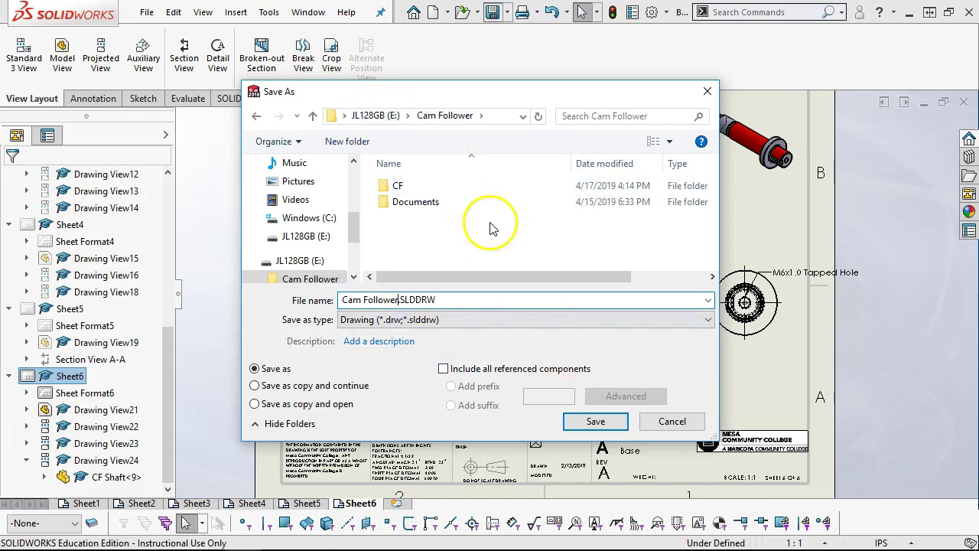
left_click(594, 423)
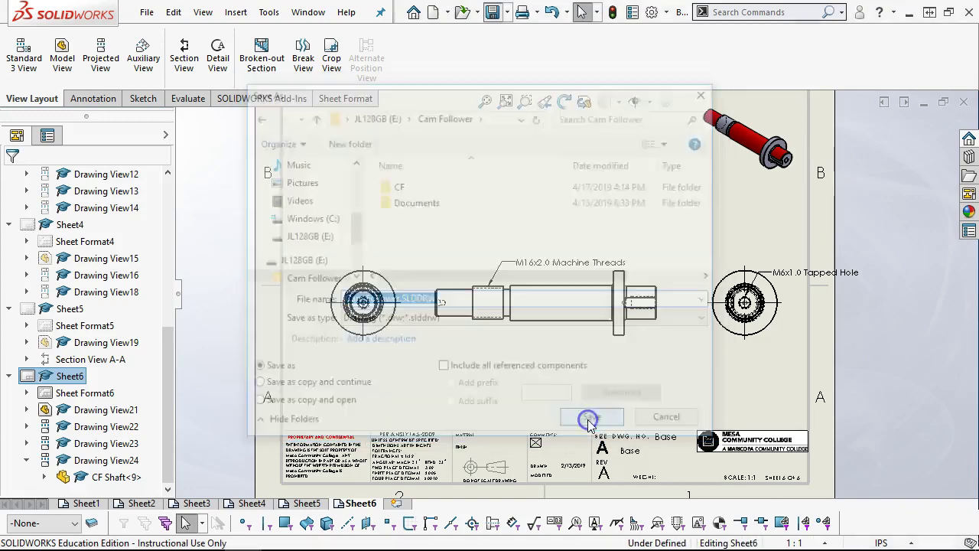
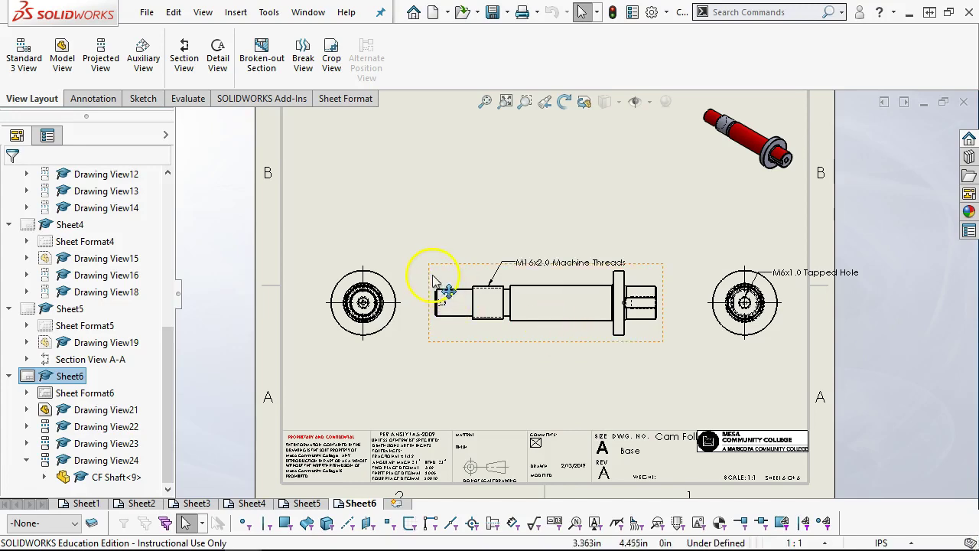
Set the display style of Sheet6's central shaft view to Hidden Lines Removed.
left_click(459, 276)
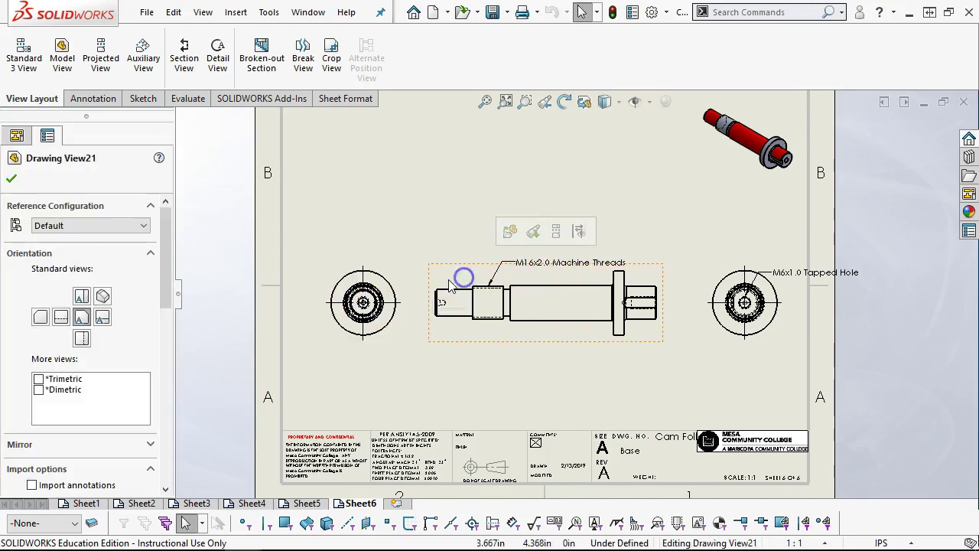
scroll(169, 368, "down", 10)
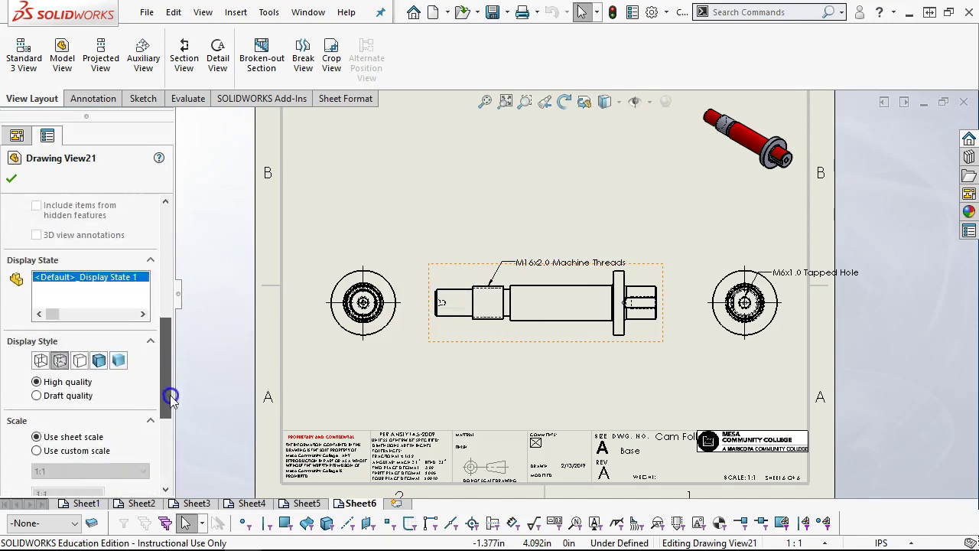
left_click(81, 305)
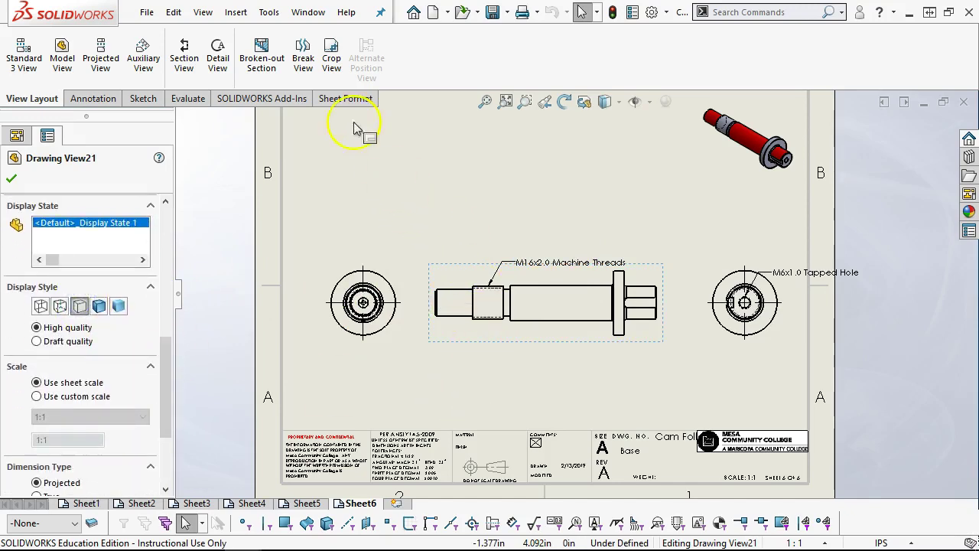
Switch to the Cam Follower assembly and open its Cam Follower Shaft subassembly in its own window.
left_click(309, 11)
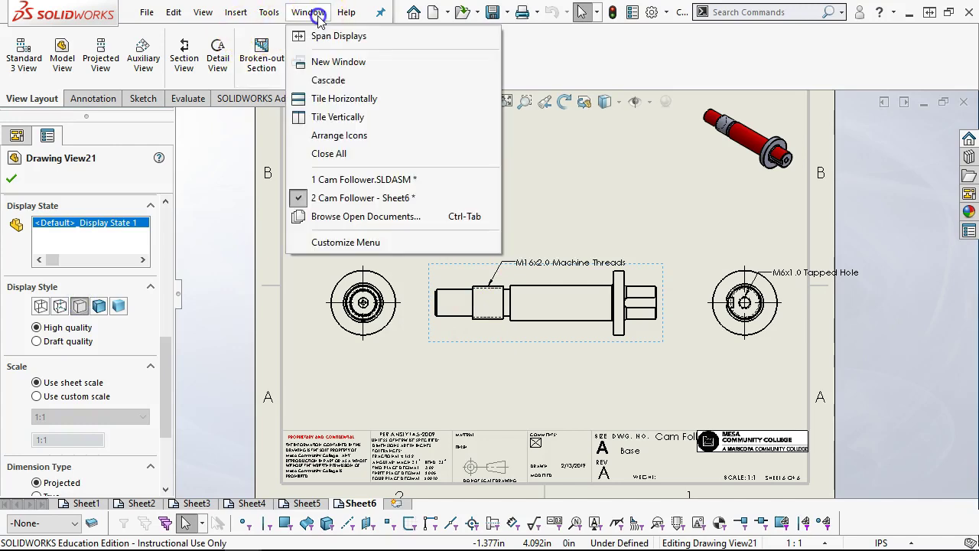
left_click(336, 177)
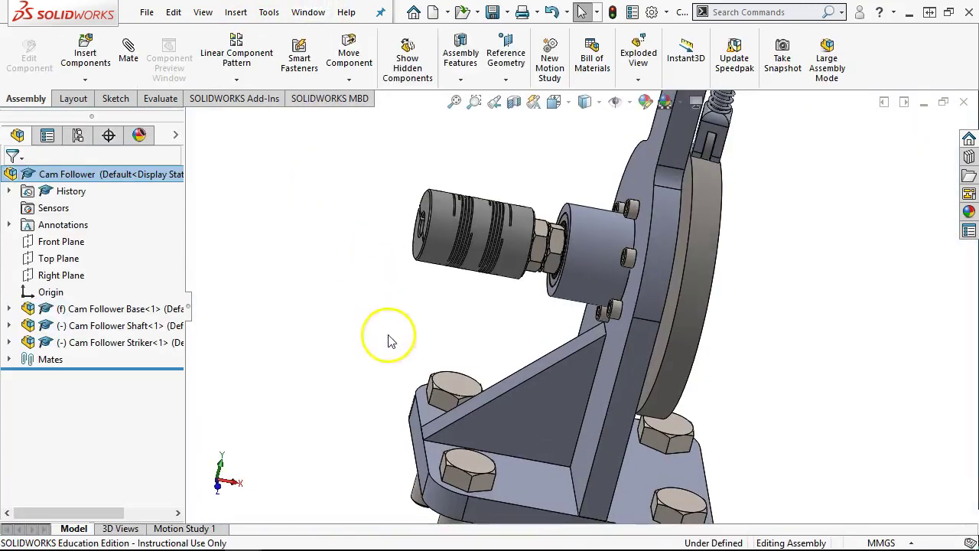
scroll(612, 268, "down", 3)
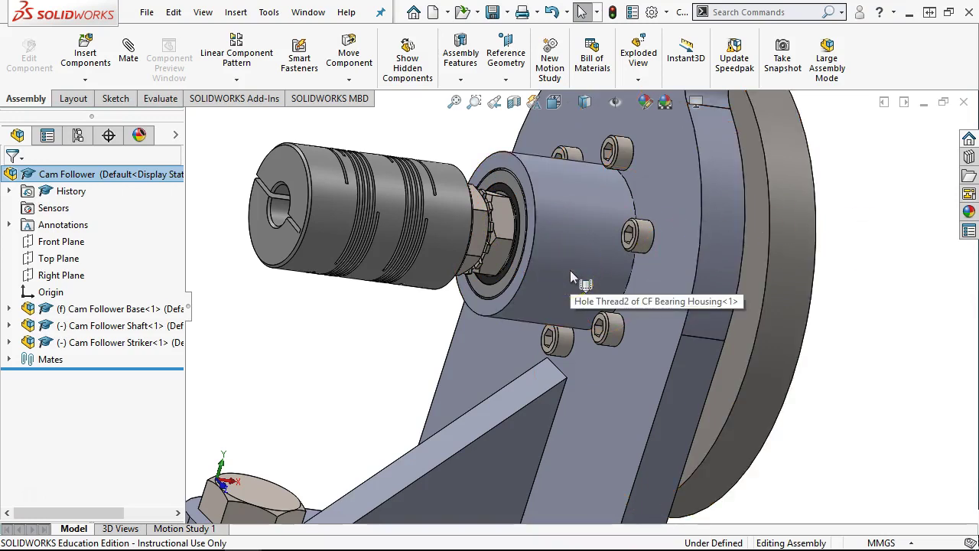
right_click(153, 328)
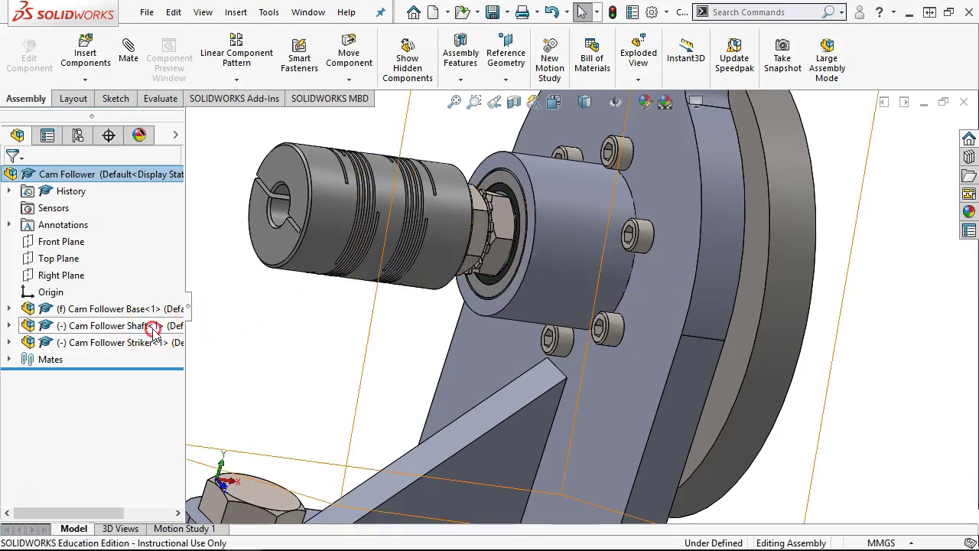
left_click(189, 36)
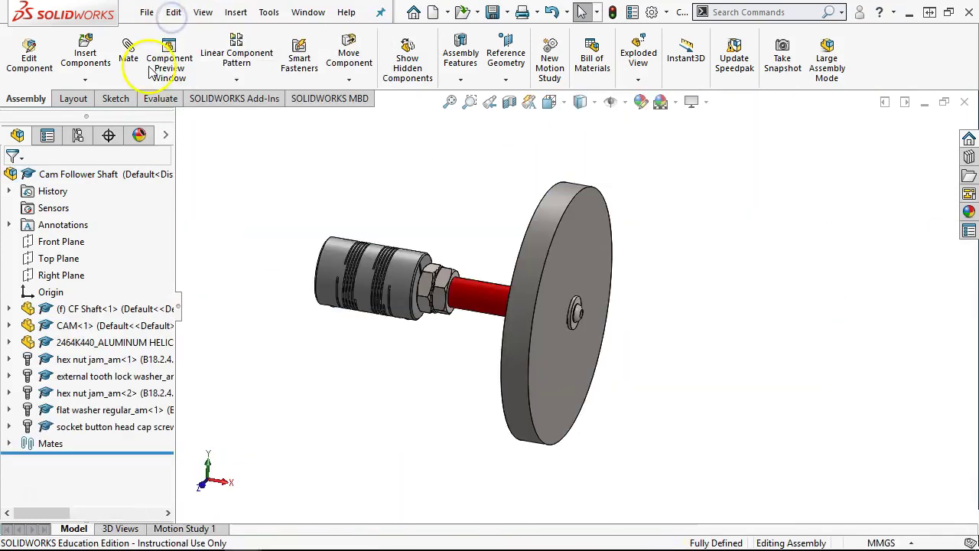
Examine the red shaft between the hex jam nuts and the collar against the cam.
middle_click_drag(374, 230, 422, 258)
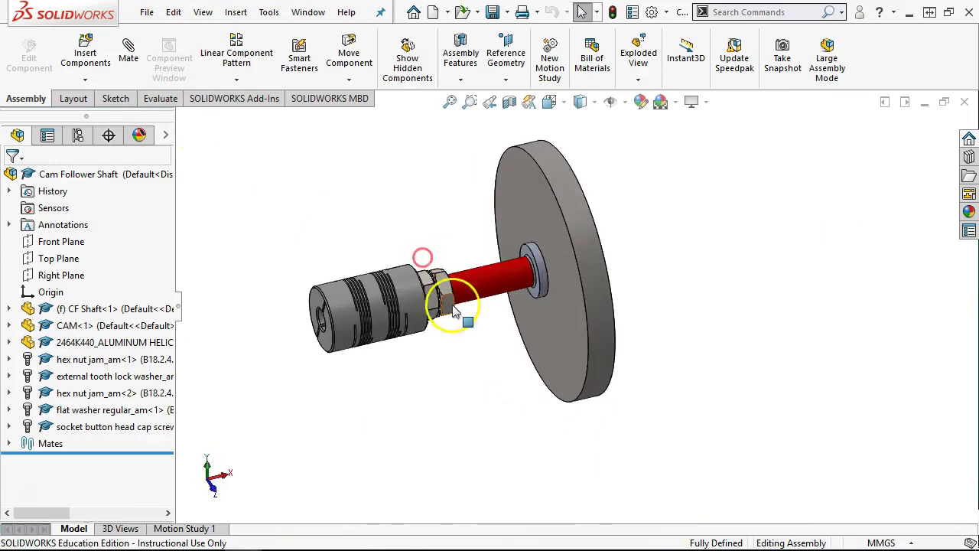
scroll(451, 305, "down", 4)
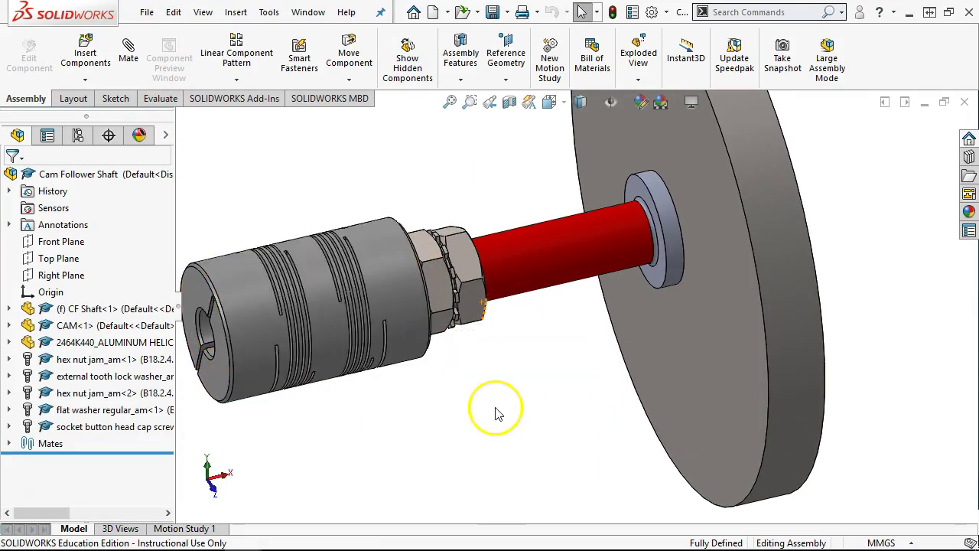
middle_click_drag(495, 411, 500, 365)
middle_click_drag(485, 306, 559, 313)
left_click(482, 289)
scroll(559, 339, "down", 3)
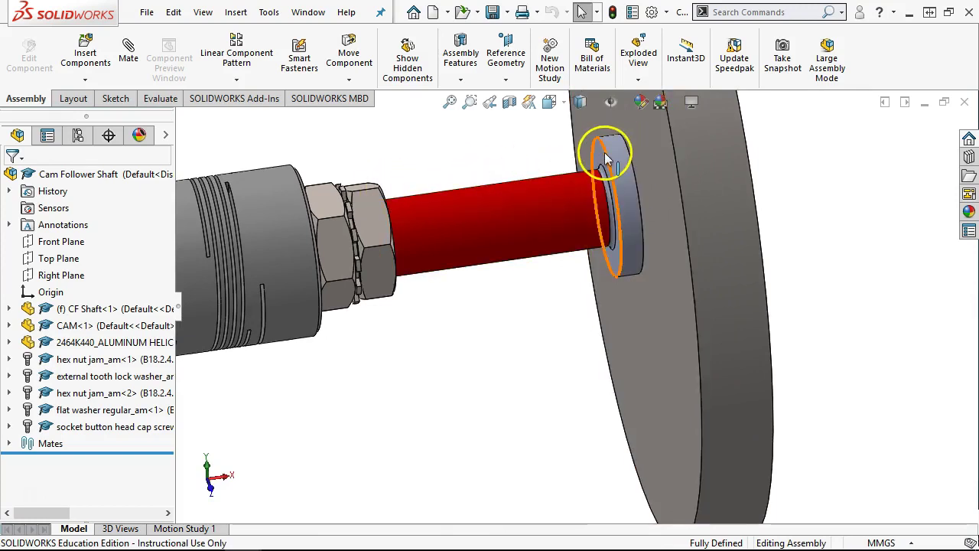
middle_click_drag(598, 155, 606, 156)
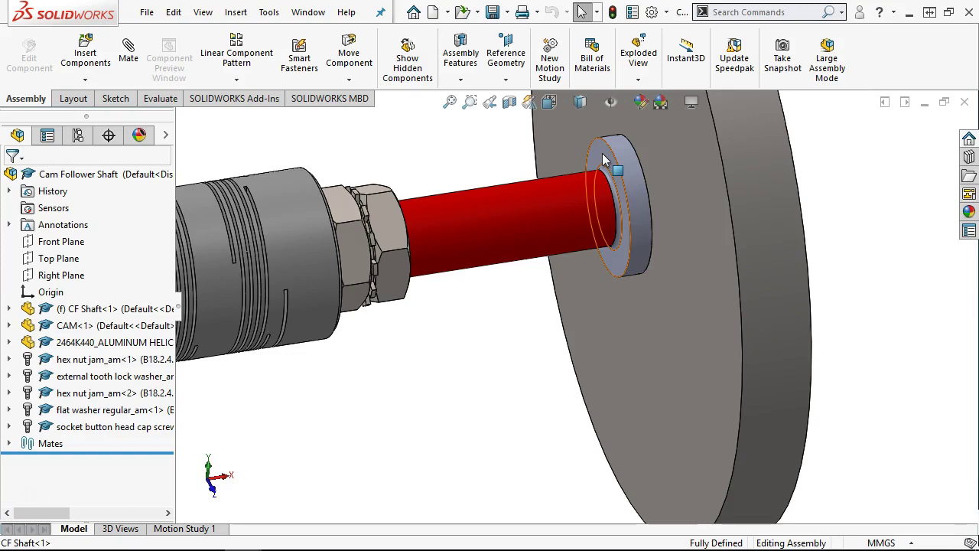
left_click(468, 177)
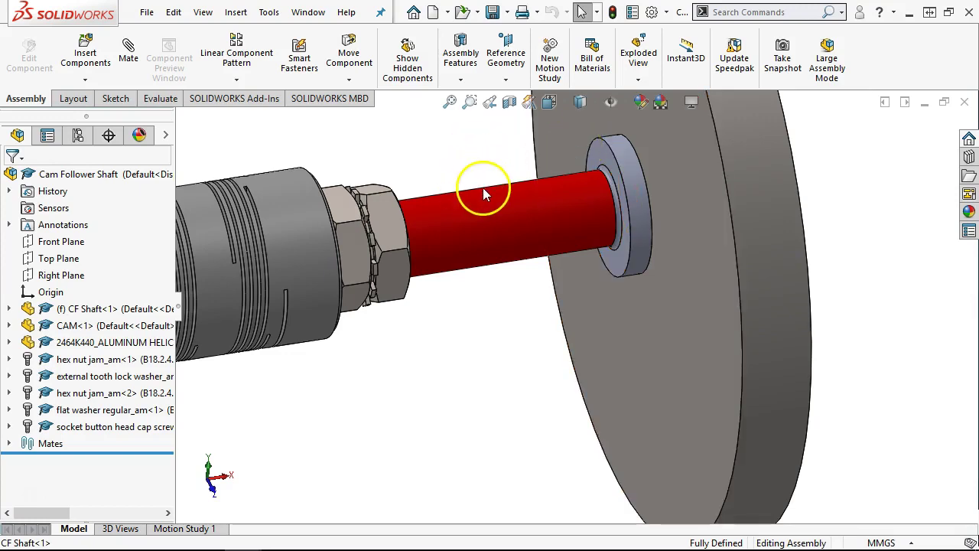
middle_click_drag(494, 172, 498, 170)
left_click(599, 147)
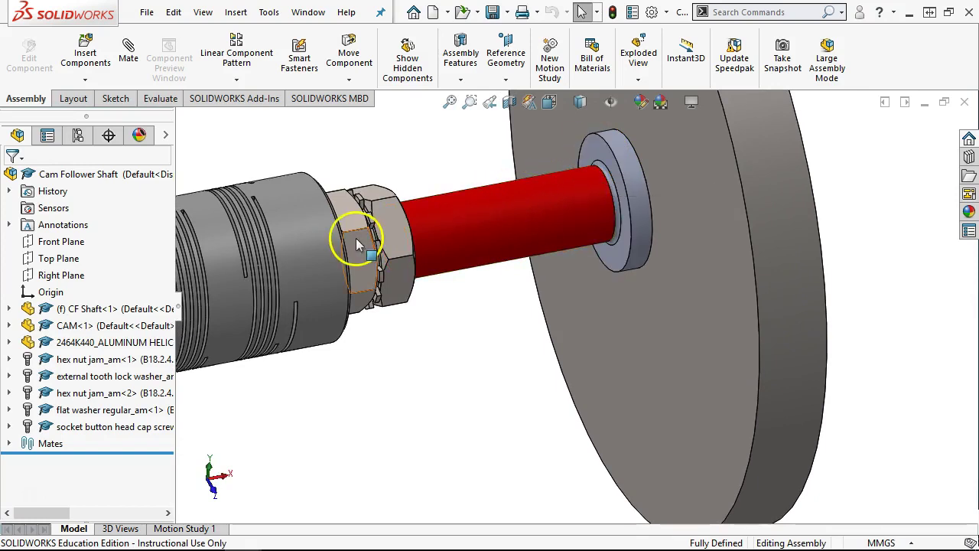
Examine how the two hex jam nuts, the lock washer and the helical shaft coupling sit on the threaded end.
middle_click_drag(459, 231, 421, 263)
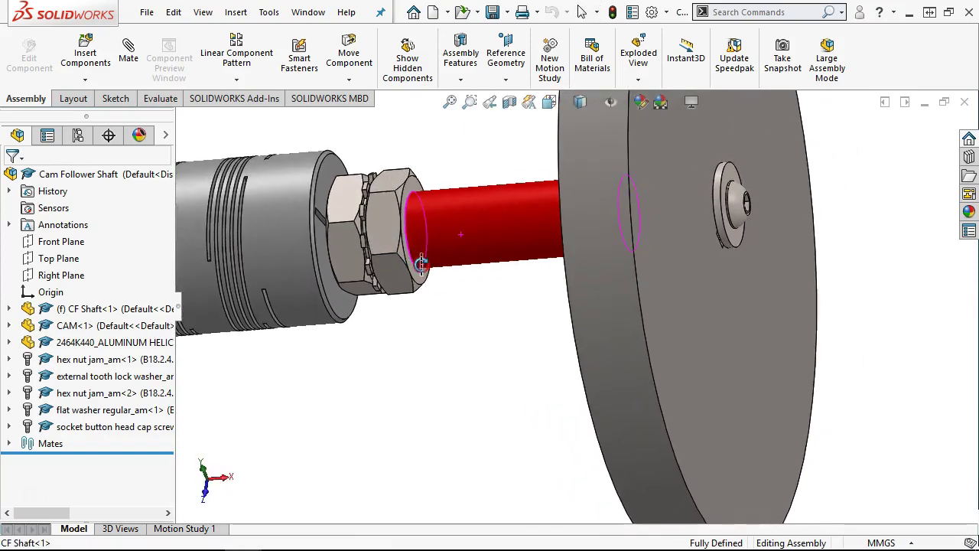
left_click(448, 212)
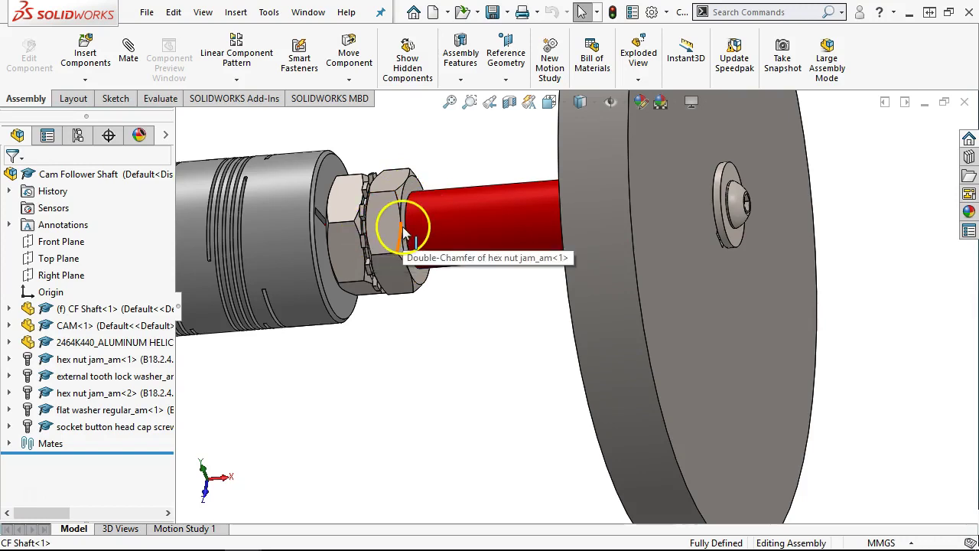
middle_click_drag(403, 261, 453, 255)
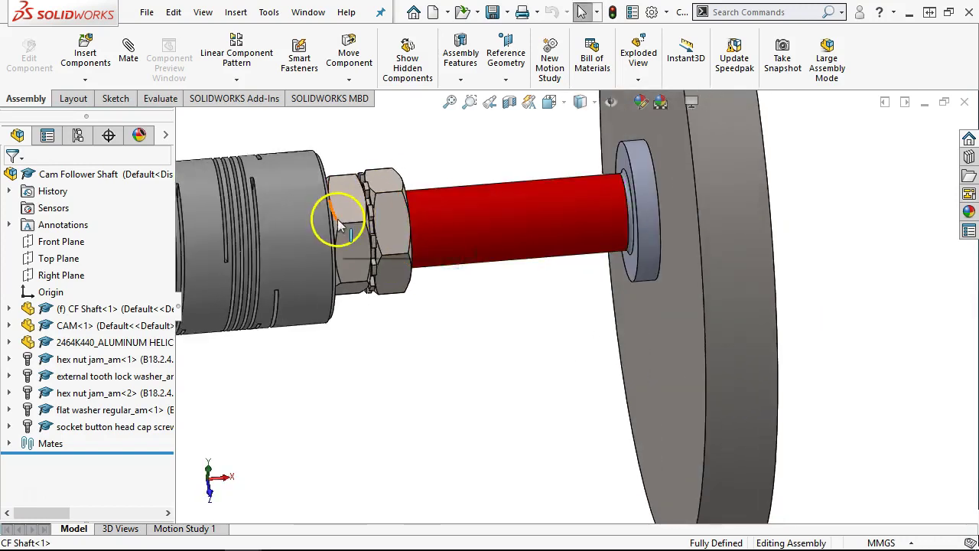
middle_click_drag(337, 219, 334, 247)
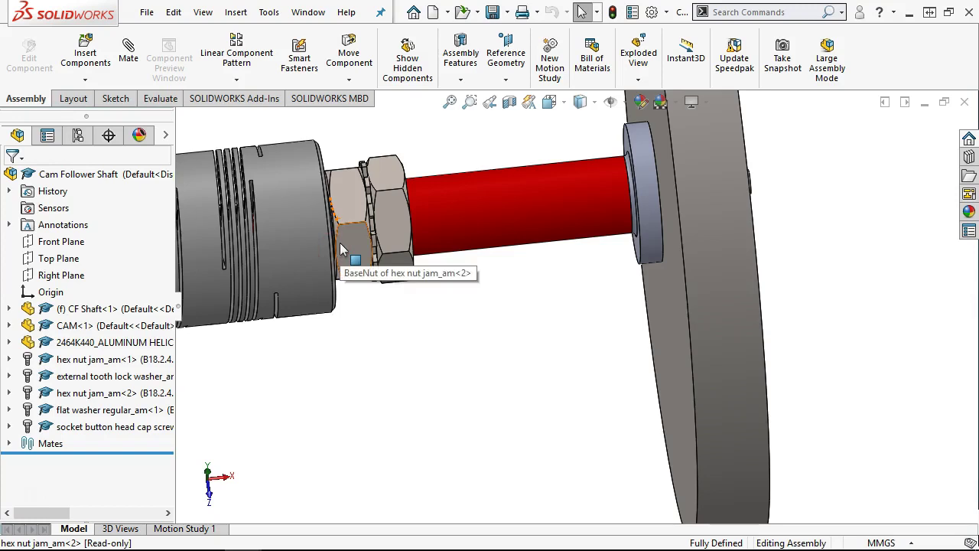
middle_click_drag(340, 242, 459, 328)
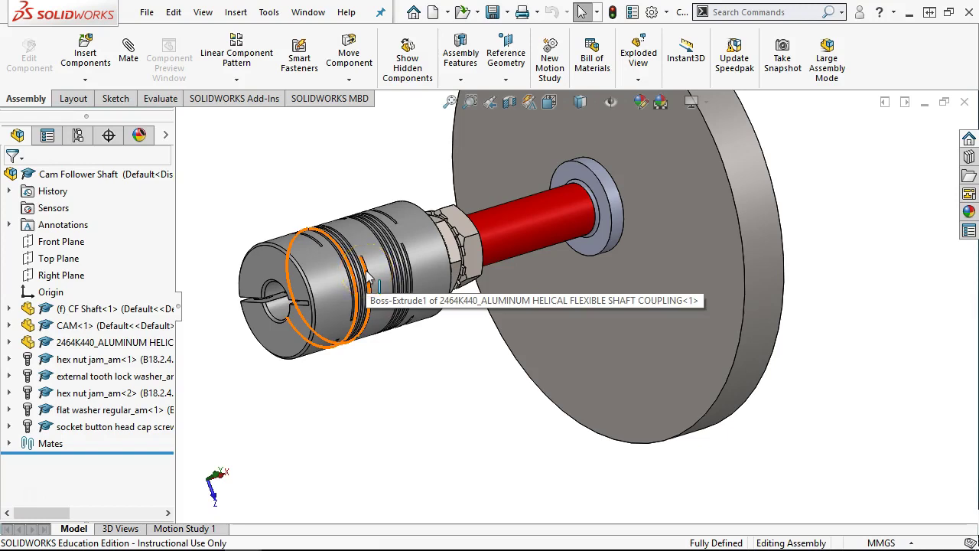
middle_click_drag(441, 314, 427, 314)
middle_click_drag(352, 276, 409, 243)
scroll(393, 332, "up", 3)
middle_click_drag(393, 332, 346, 379)
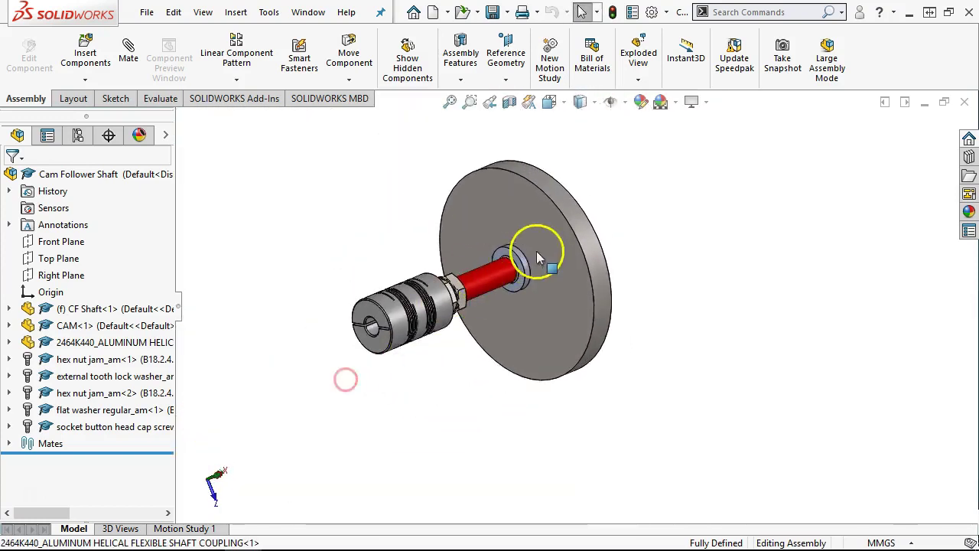
Hide the CAM component in the Cam Follower Shaft assembly.
scroll(536, 251, "down", 3)
middle_click_drag(536, 251, 421, 301)
middle_click_drag(553, 276, 474, 337)
key("Tab")
Examine the shaft's keyway end between the collar and the flat washer with its button head screw.
middle_click_drag(586, 339, 544, 131)
middle_click_drag(566, 277, 573, 247)
scroll(597, 291, "down", 3)
middle_click_drag(564, 281, 590, 393)
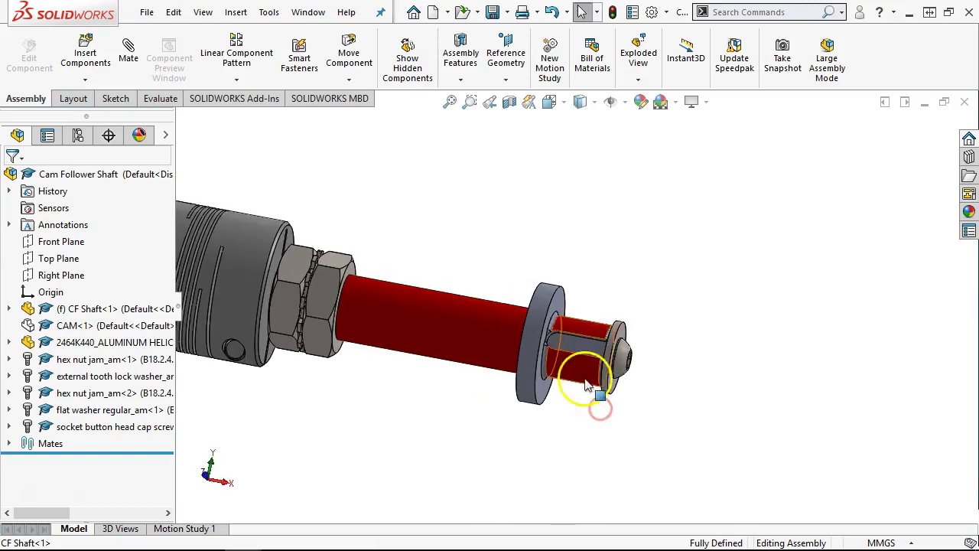
left_click(590, 332)
left_click(583, 345)
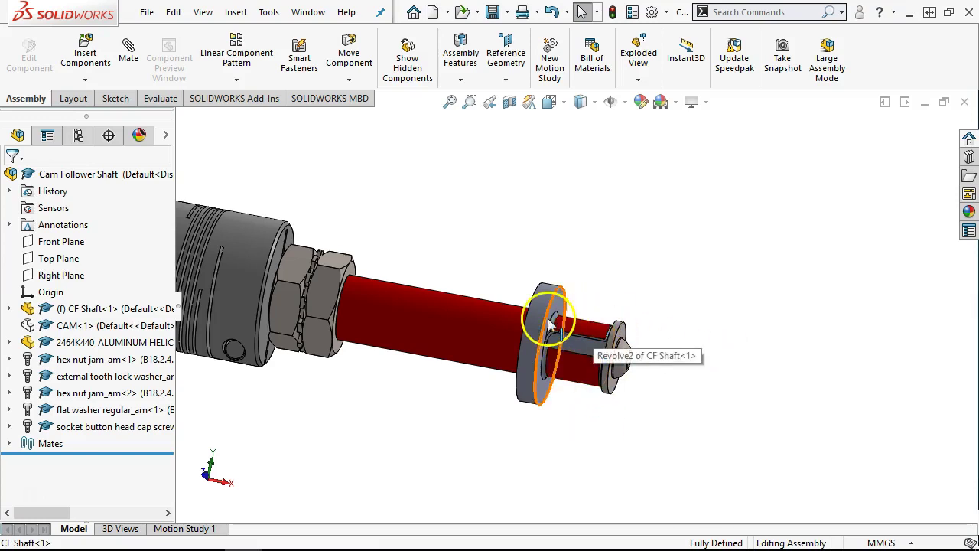
left_click(691, 352)
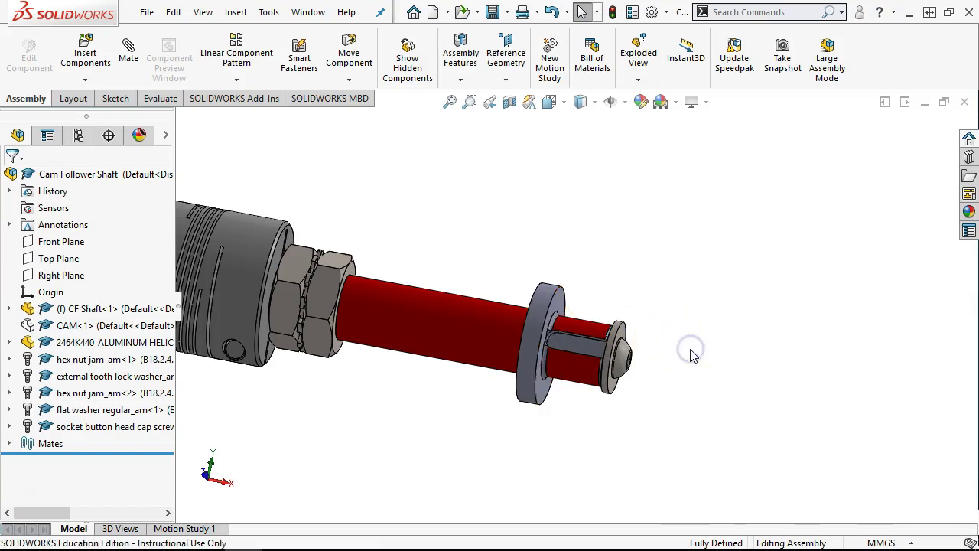
Return to the isometric view and show the CAM component again.
key("ctrl+7")
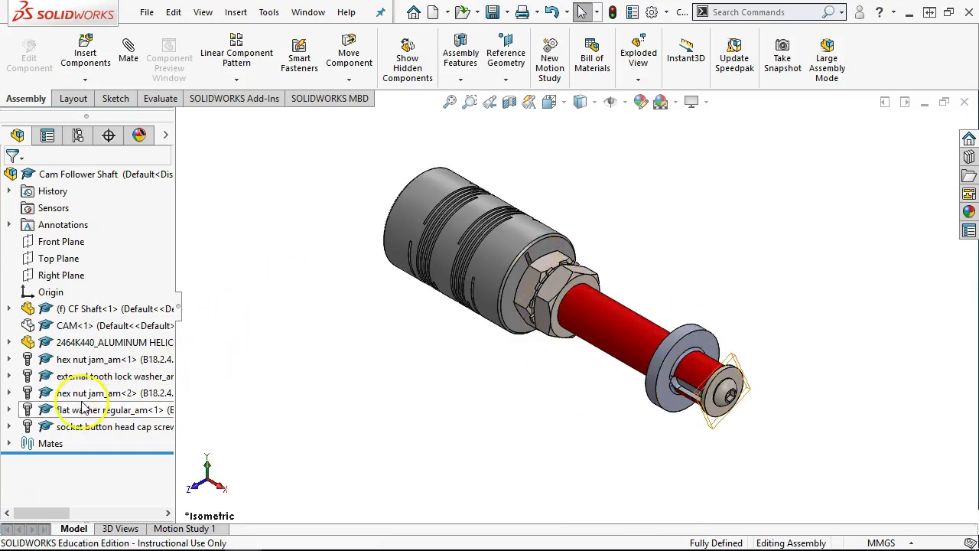
right_click(105, 326)
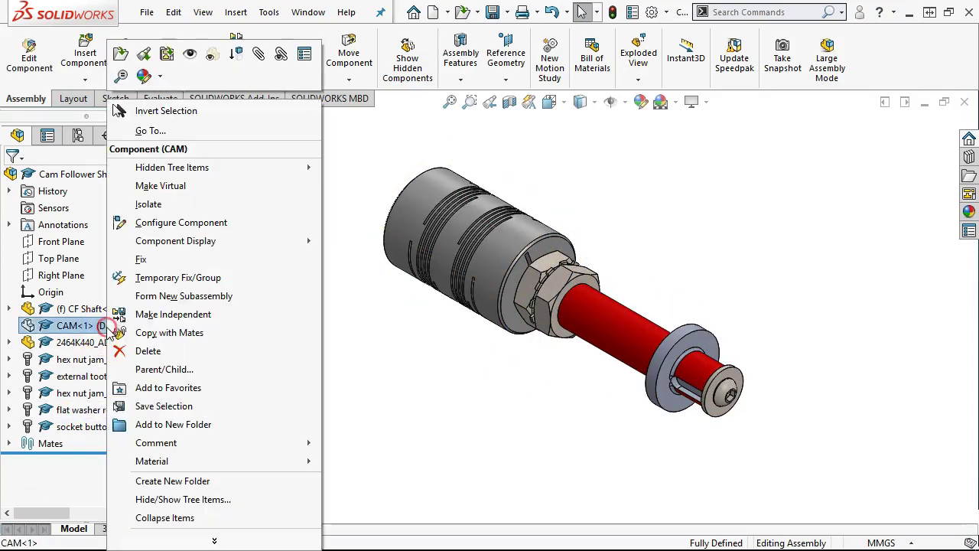
left_click(191, 61)
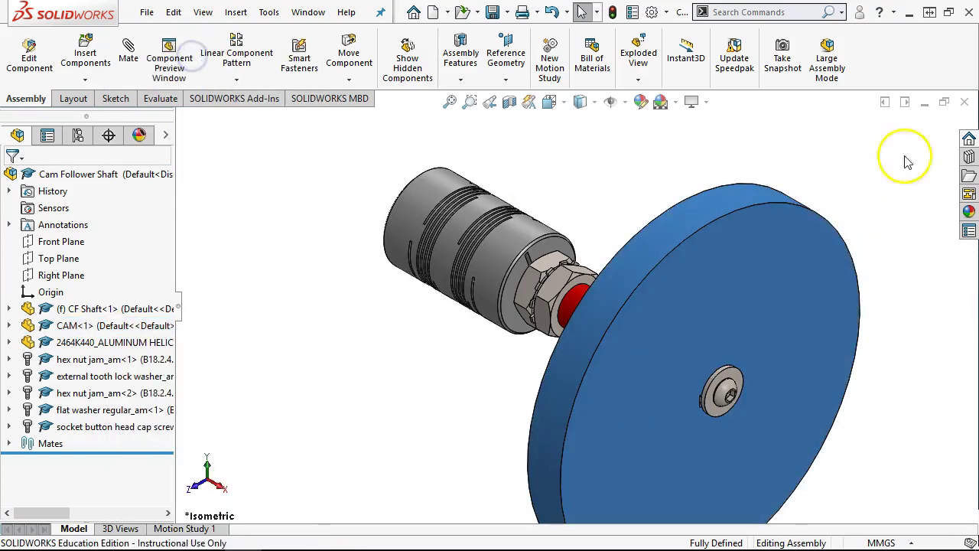
Close the Cam Follower Shaft assembly and view the complete Cam Follower assembly.
left_click(964, 102)
left_click(464, 282)
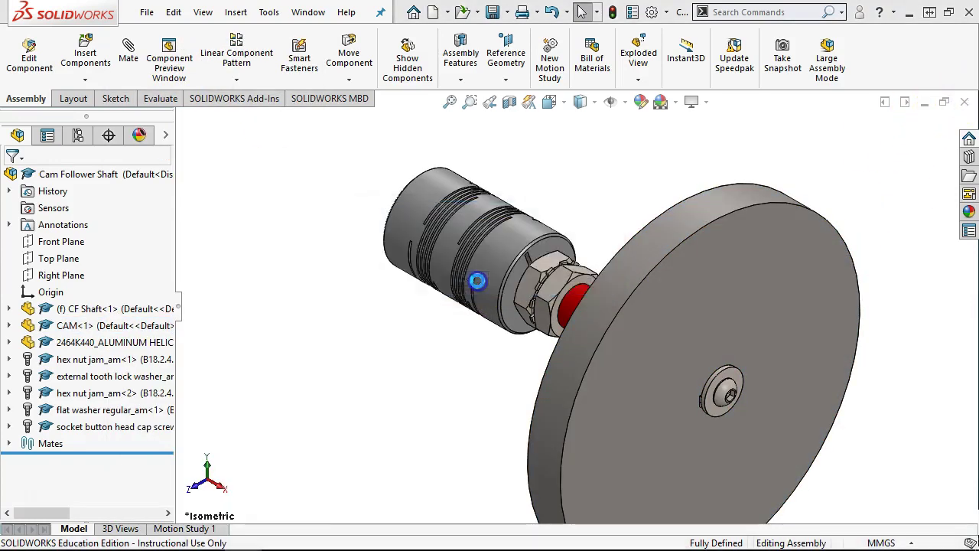
middle_click_drag(480, 286, 632, 341)
scroll(800, 358, "up", 3)
scroll(800, 360, "down", 2)
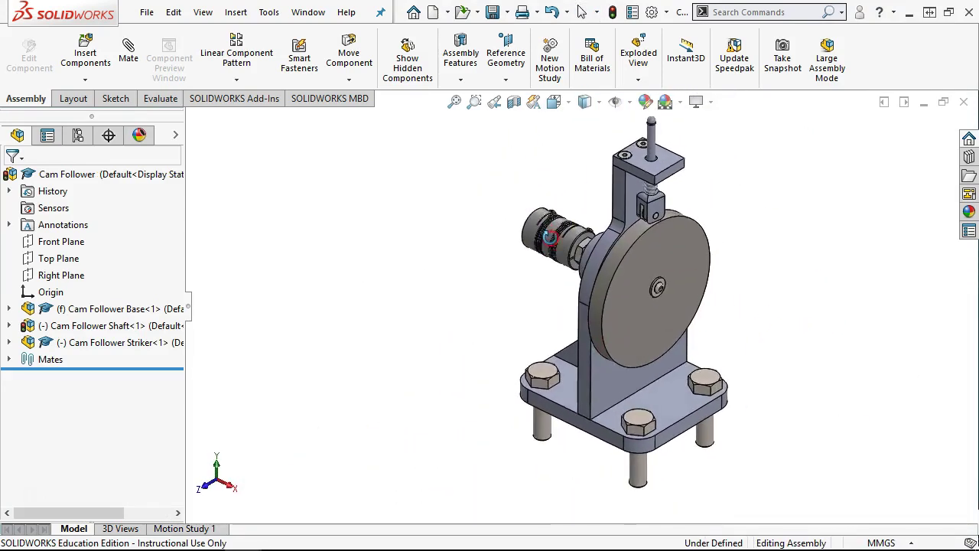
Switch to the Cam Follower drawing and add a seventh sheet to it.
left_click(308, 12)
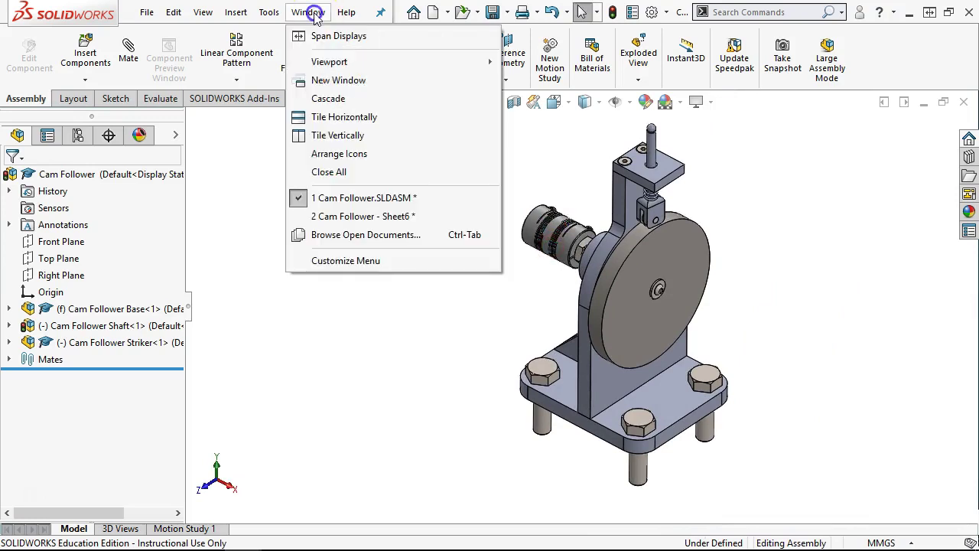
left_click(358, 216)
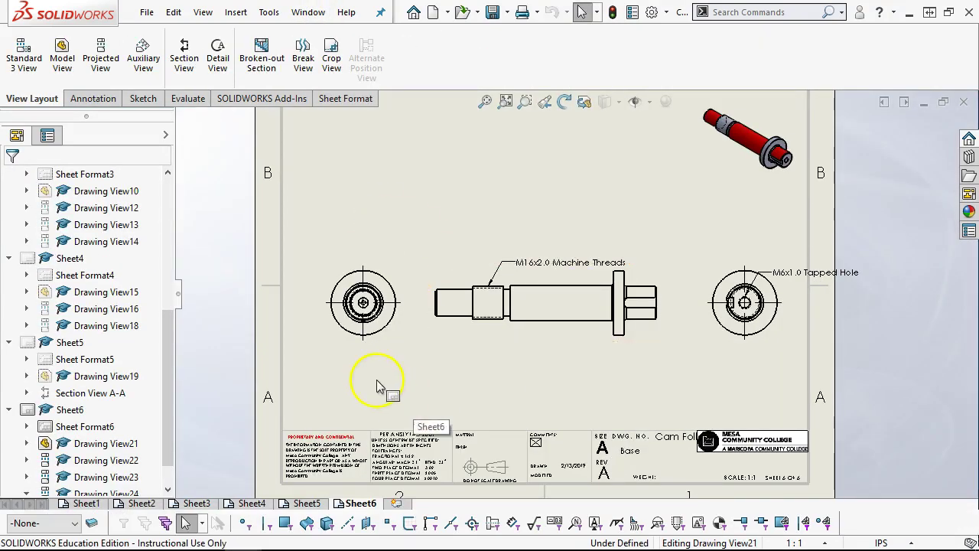
left_click(396, 503)
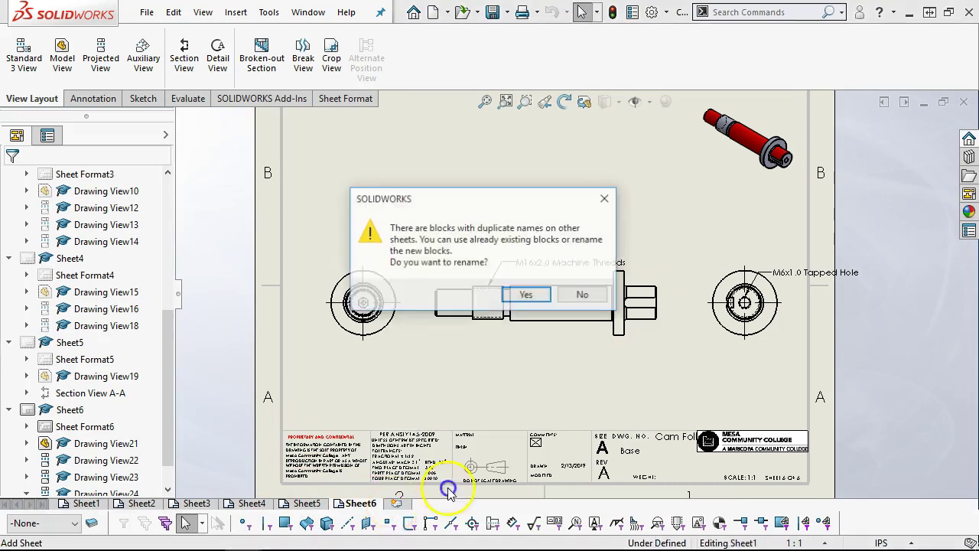
left_click(545, 295)
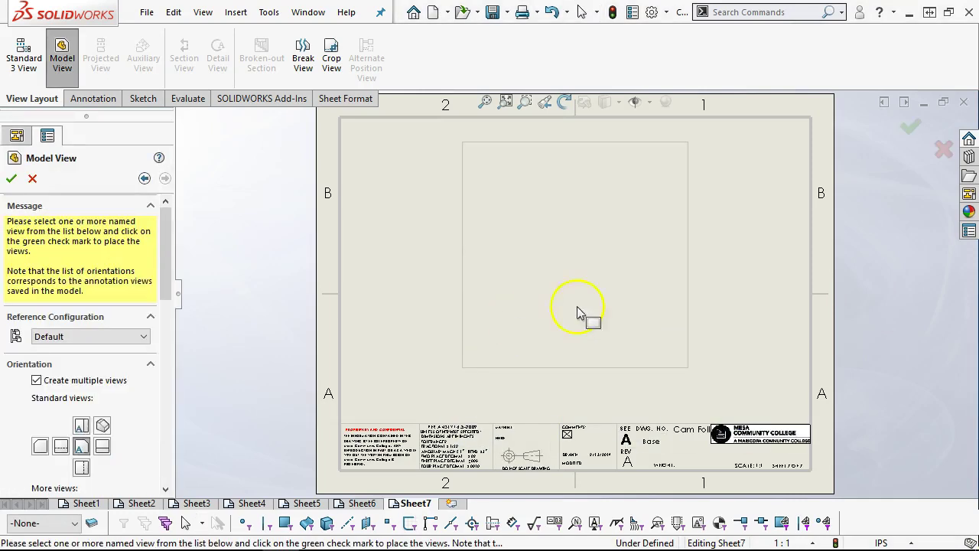
Place the CAM part's front view on Sheet7 and set the sheet scale to 1:2.
left_click(11, 178)
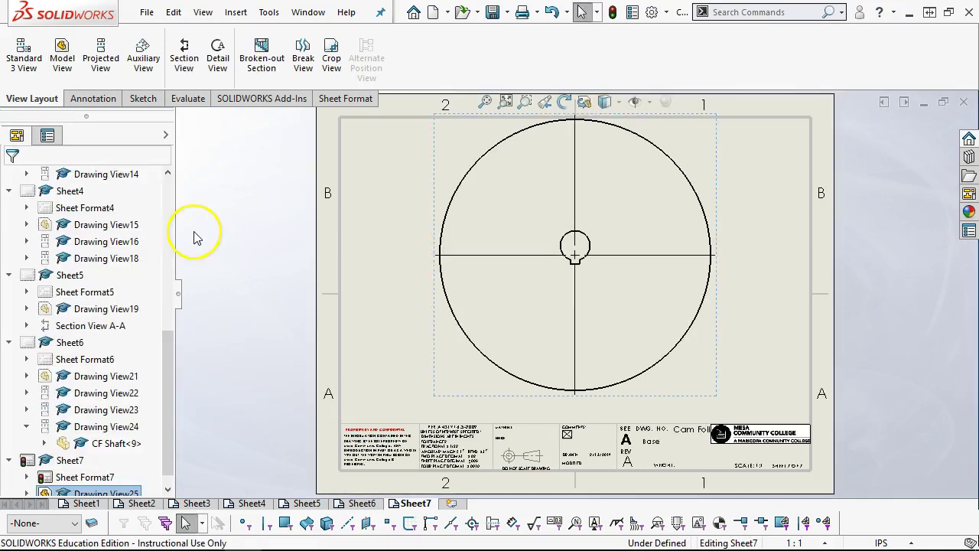
left_click(825, 543)
left_click(778, 313)
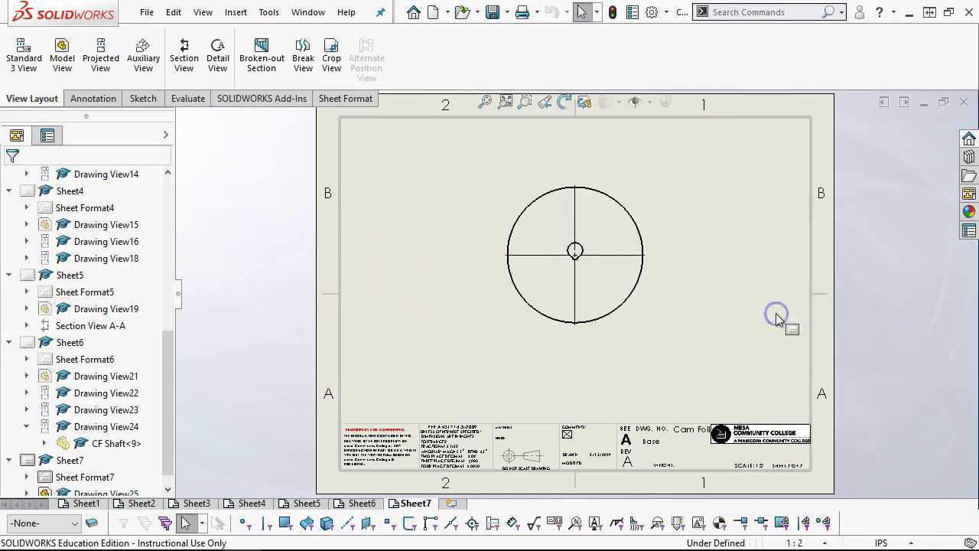
Move the CAM's front view toward the sheet's left side and project a side view to the right of it.
left_click_drag(634, 332, 531, 351)
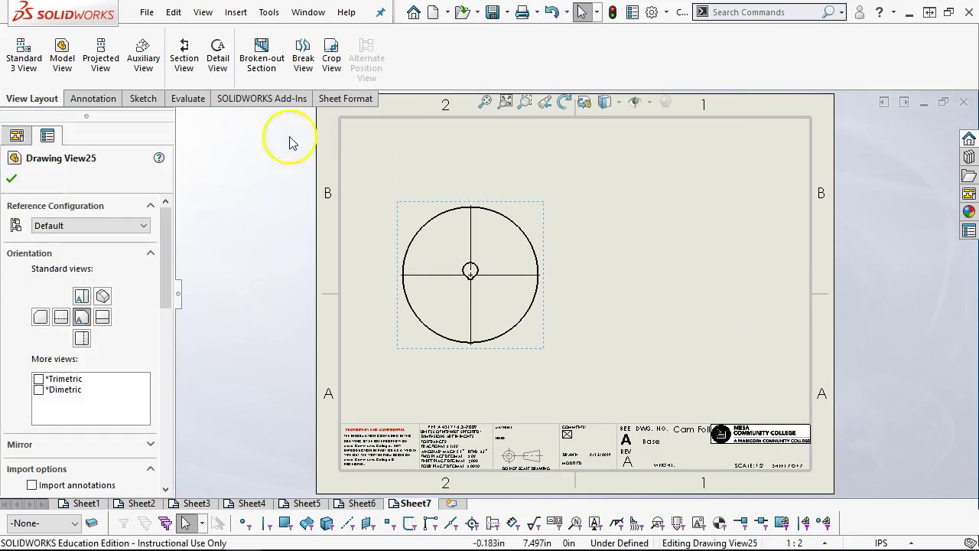
left_click(111, 63)
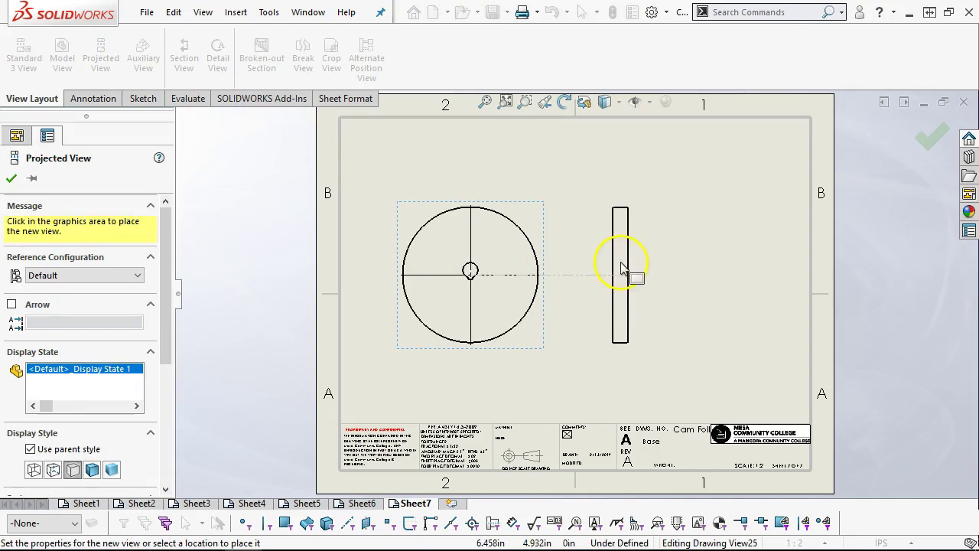
left_click(619, 269)
left_click(536, 222)
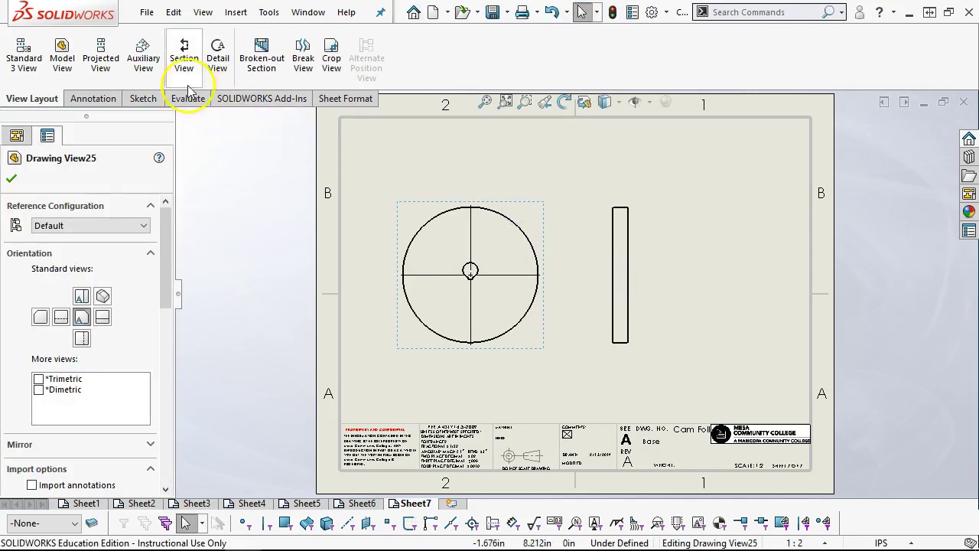
left_click(107, 61)
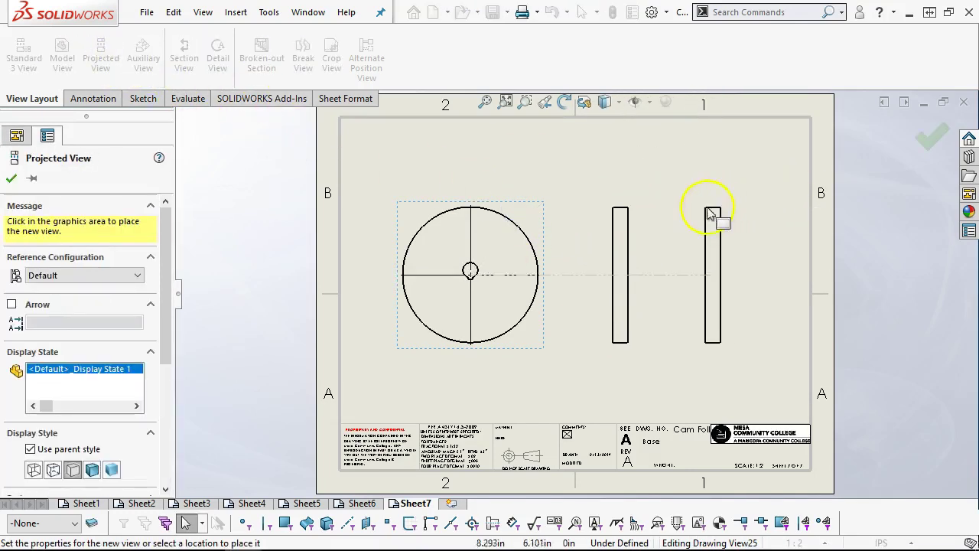
left_click(705, 229)
key("ctrl+z")
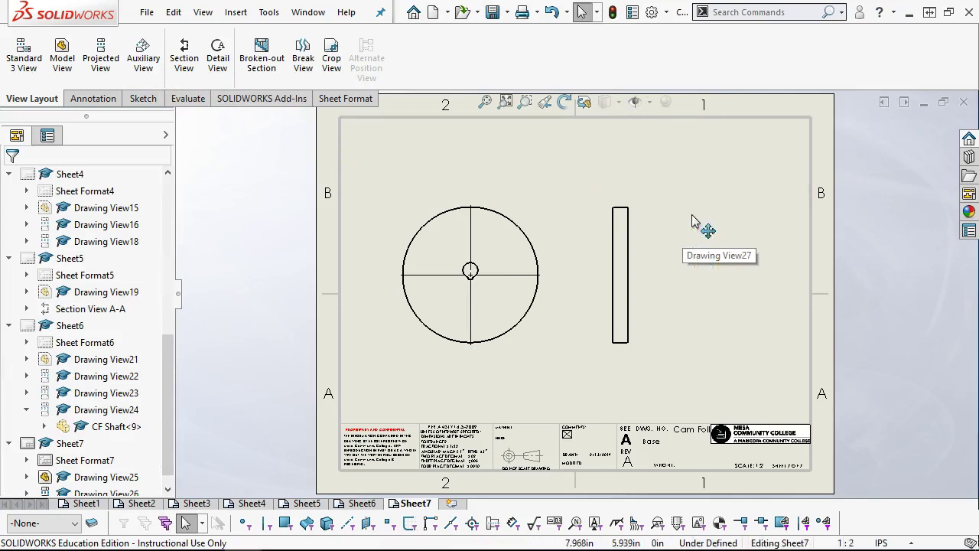
Project an isometric view from the CAM's front view and move it into the sheet's upper right corner.
left_click(100, 52)
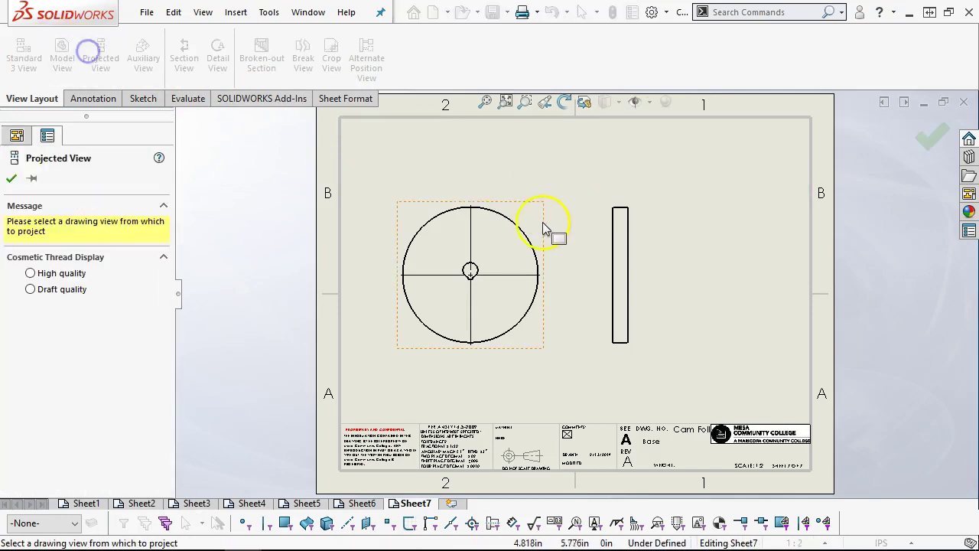
left_click(537, 218)
left_click(610, 186)
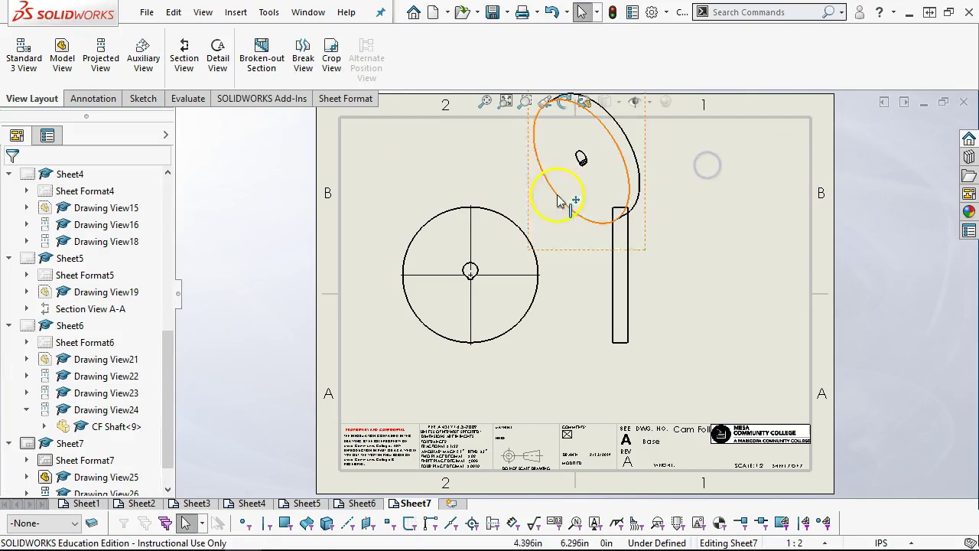
left_click_drag(529, 192, 685, 219)
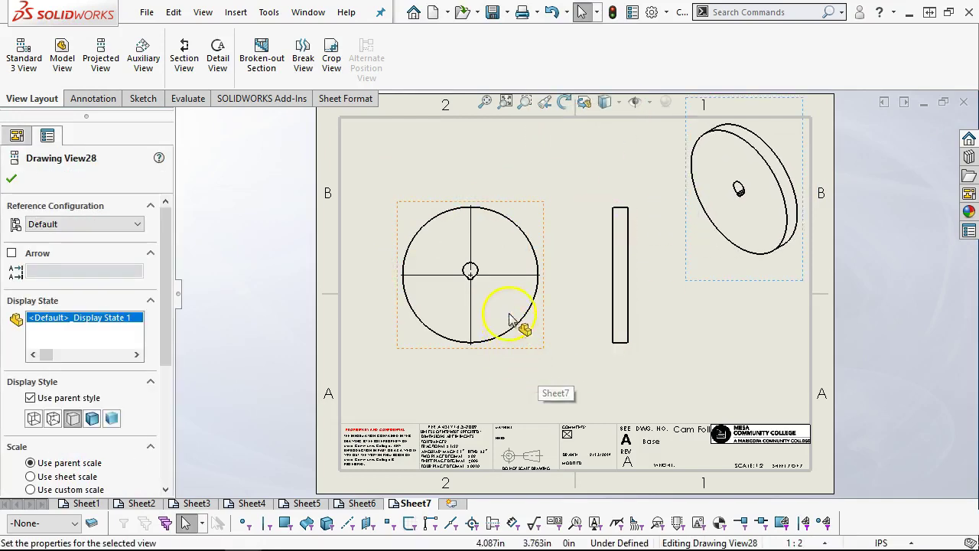
Examine the keyed bore and center lines in the CAM's front view, finishing with the whole sheet in view.
scroll(514, 323, "down", 3)
scroll(470, 260, "down", 1)
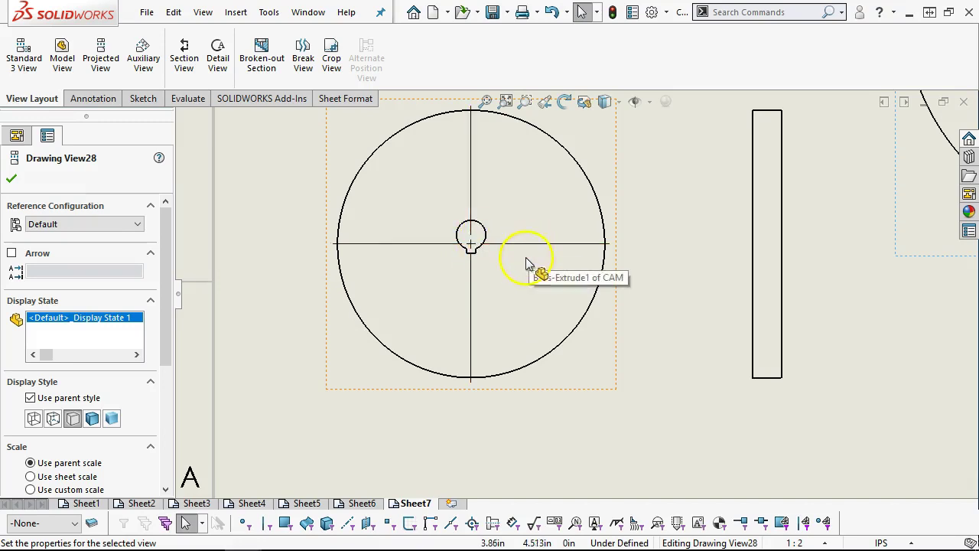
scroll(526, 262, "up", 2)
scroll(612, 306, "down", 1)
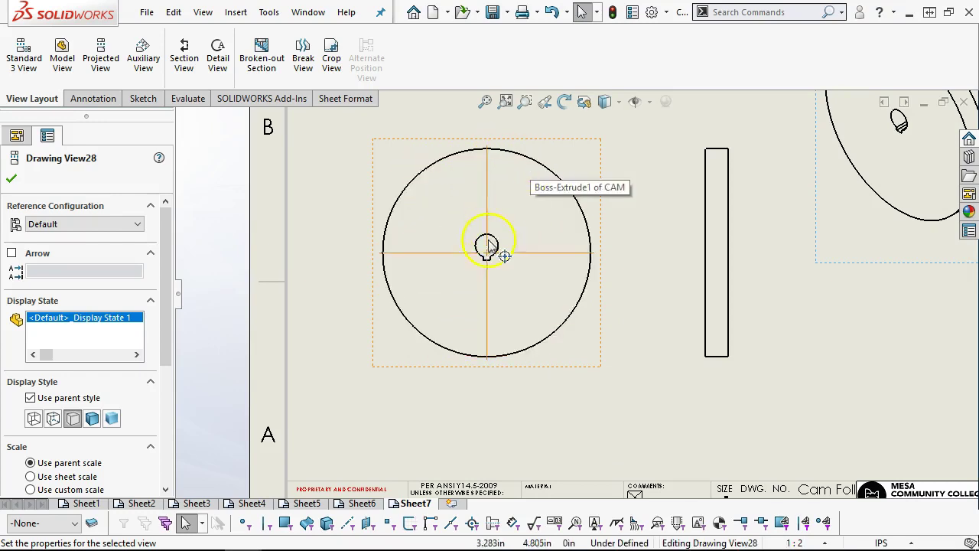
key("f")
scroll(773, 289, "up", 2)
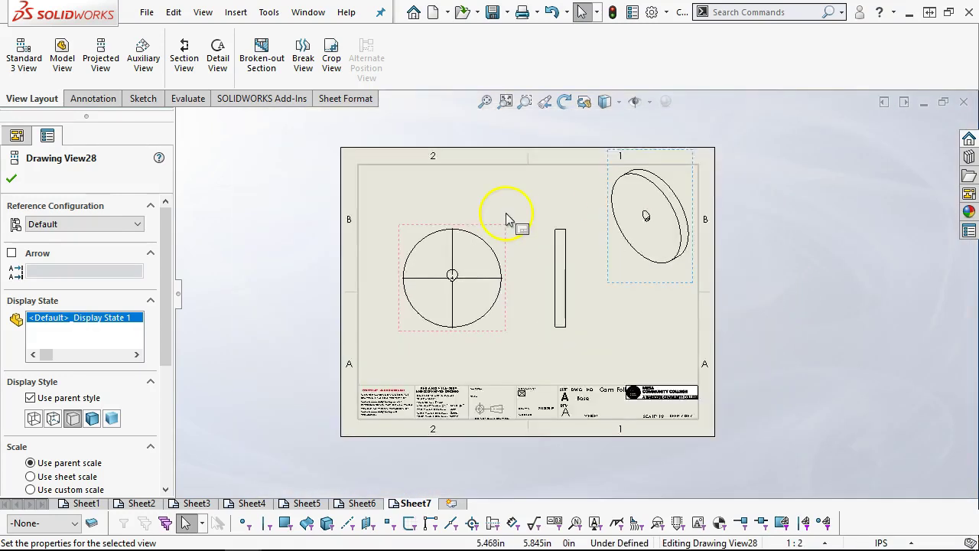
left_click(485, 102)
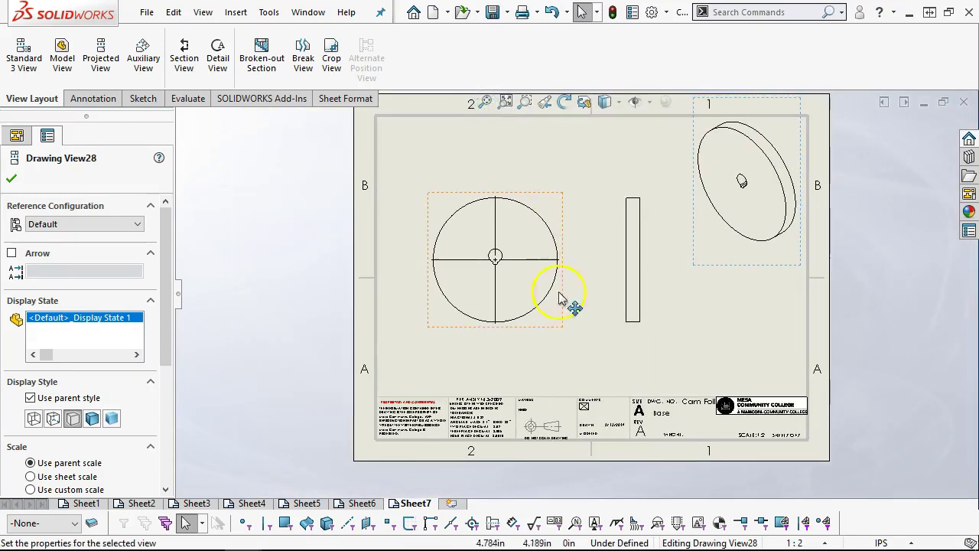
Add an eighth sheet that reuses the existing blocks and bring the CF Molder part onto it.
left_click(459, 503)
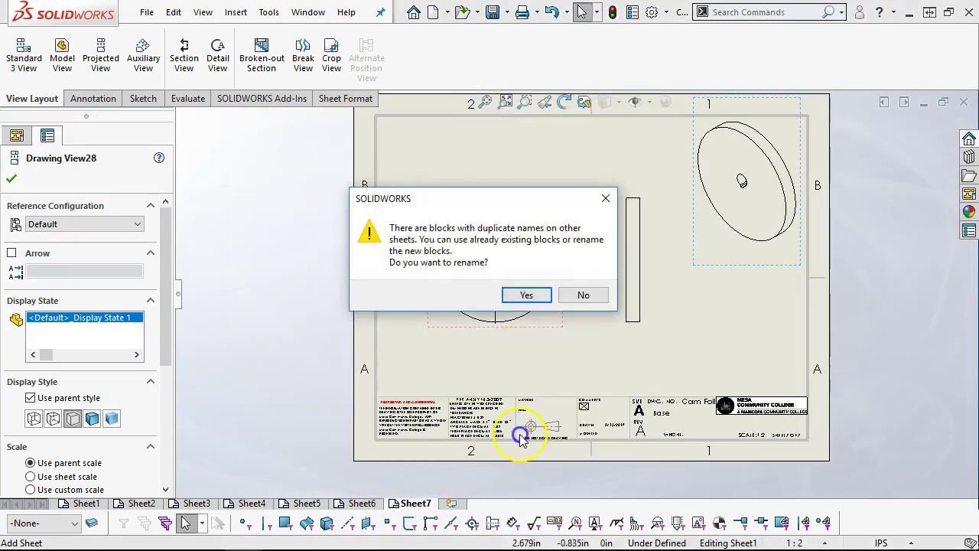
left_click(592, 292)
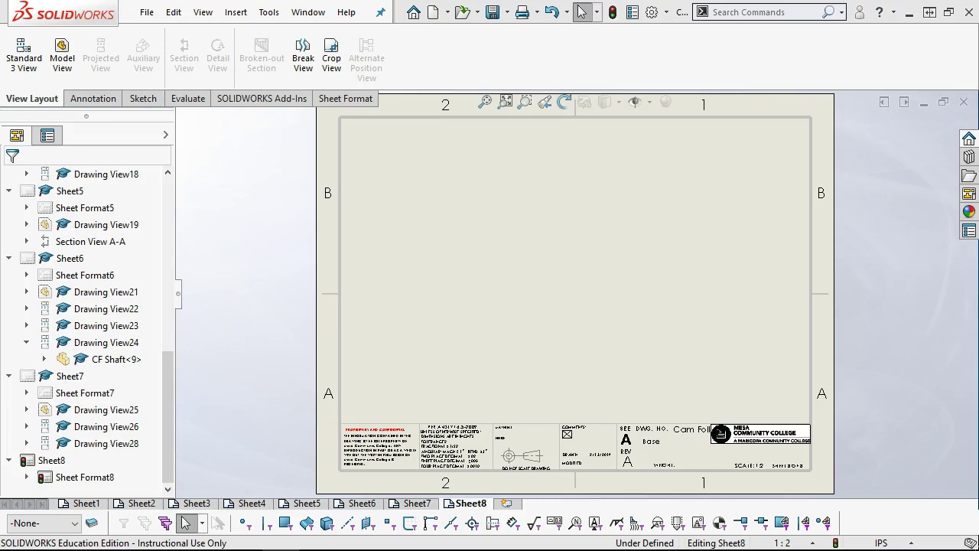
left_click_drag(555, 459, 464, 335)
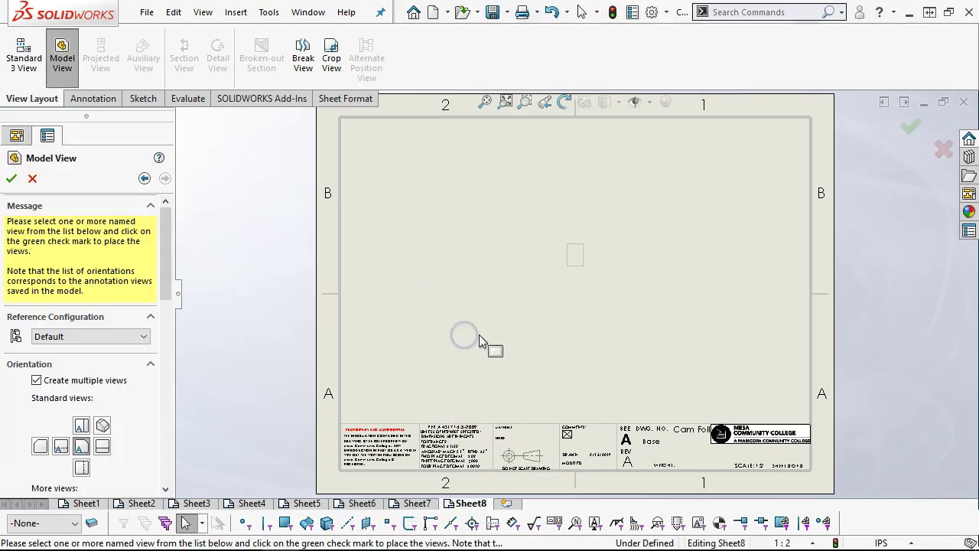
Add right, isometric and top views to the CF Molder's front view and place all four on Sheet8.
left_click(102, 446)
left_click(102, 426)
left_click(81, 425)
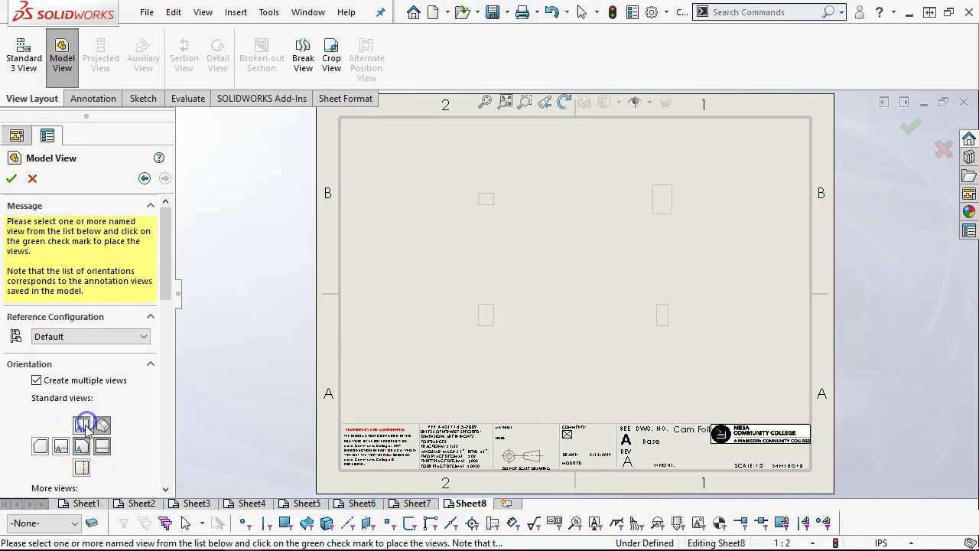
left_click(13, 178)
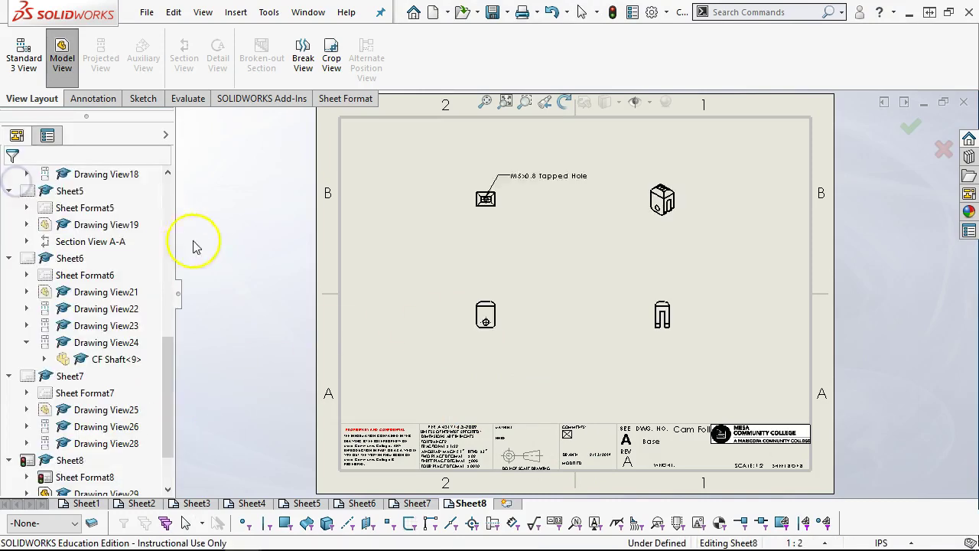
Set Sheet8's scale to 2:1 and move the M5x0.8 Tapped Hole note to the upper left of the top view.
left_click(583, 364)
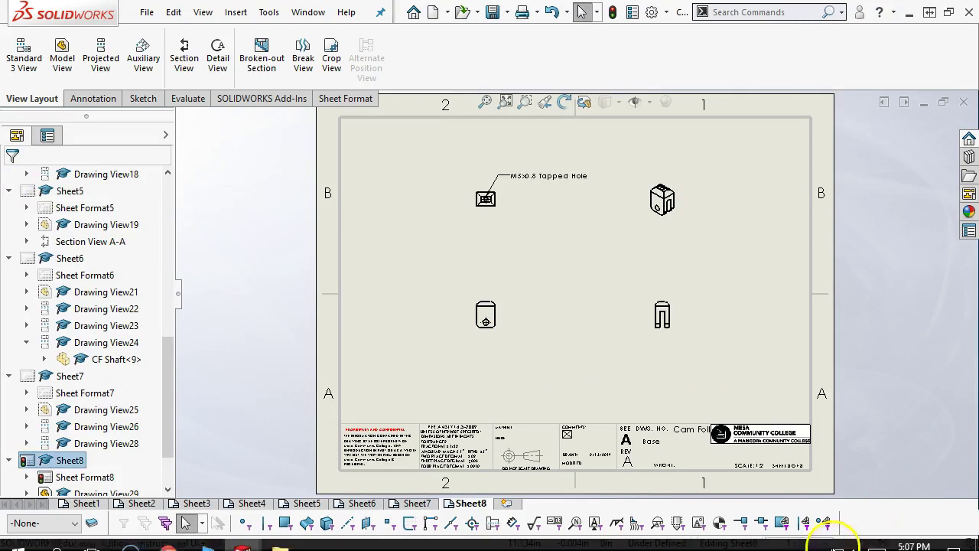
left_click(827, 542)
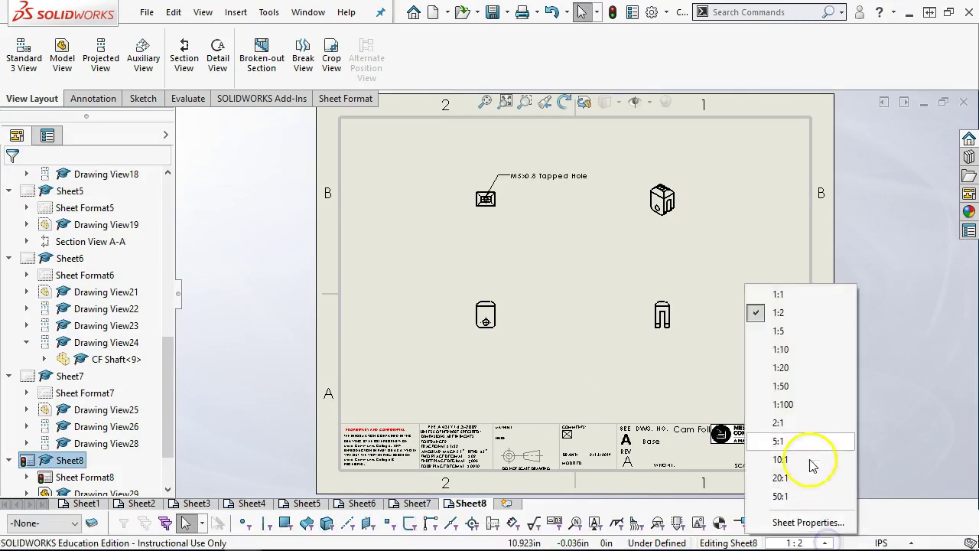
left_click(803, 423)
mouse_move(555, 172)
left_mouse_down()
mouse_move(477, 149)
mouse_move(406, 143)
left_mouse_up()
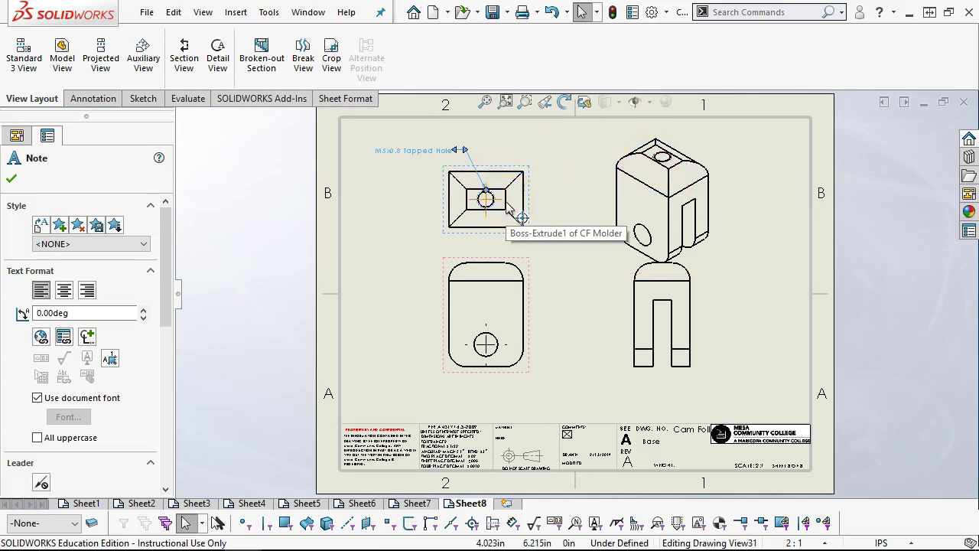
left_click(541, 207)
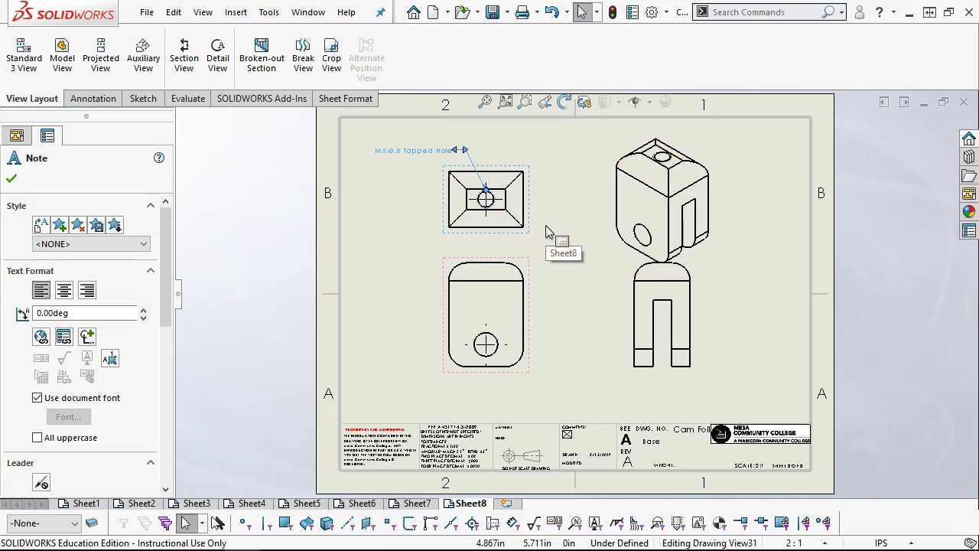
Arrange the CF Molder views: isometric into the sheet's upper right corner, side view further left, front view slightly left and down.
left_click_drag(604, 246, 694, 227)
left_click_drag(638, 255, 614, 256)
left_click_drag(518, 258, 503, 262)
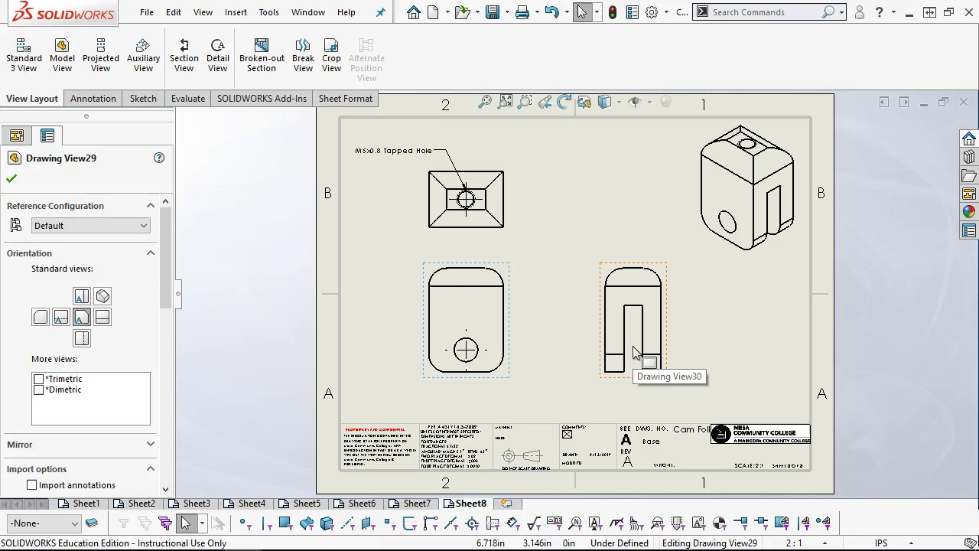
left_click(681, 366)
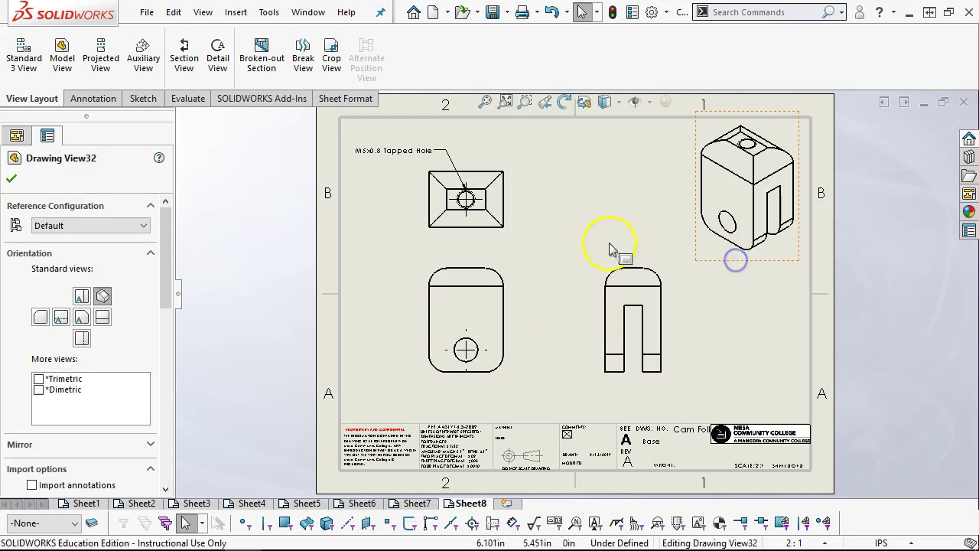
left_click(551, 213)
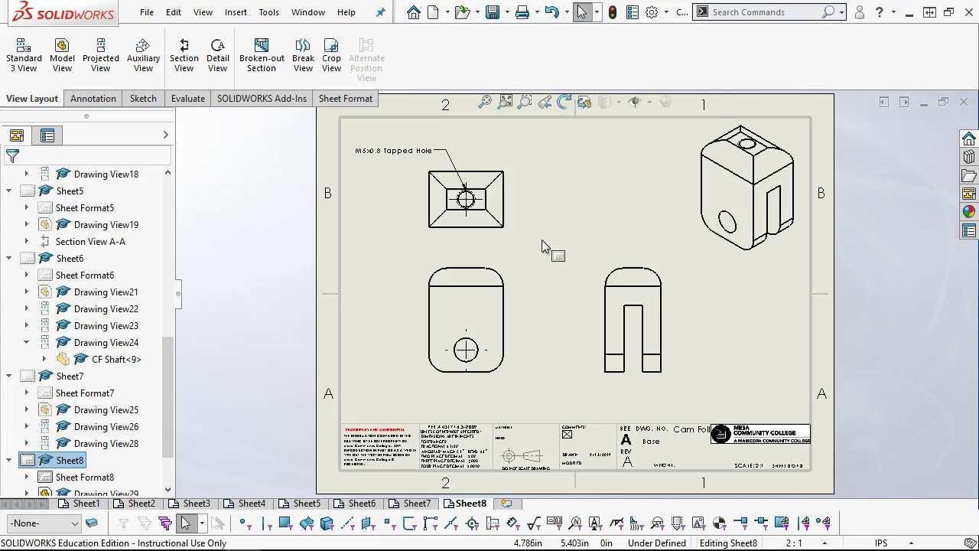
Add a ninth sheet that reuses the existing blocks and place the front view of the rod with M5x0.8 machine threads.
left_click(505, 505)
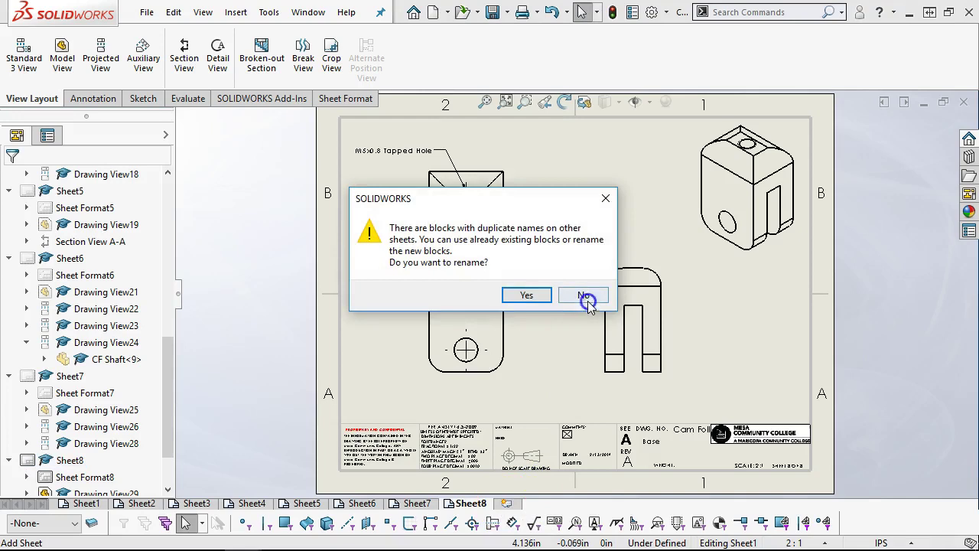
left_click(584, 296)
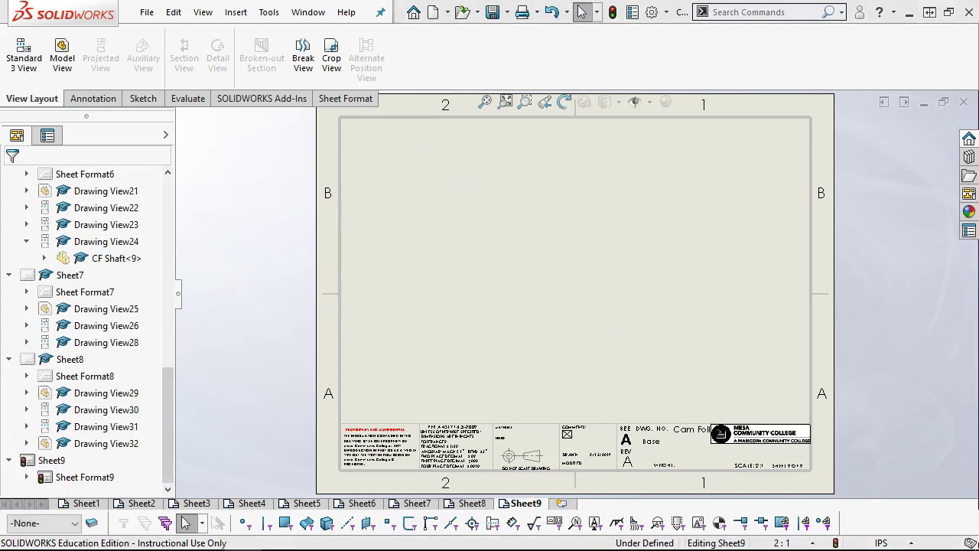
left_click_drag(796, 442, 507, 313)
left_click(11, 178)
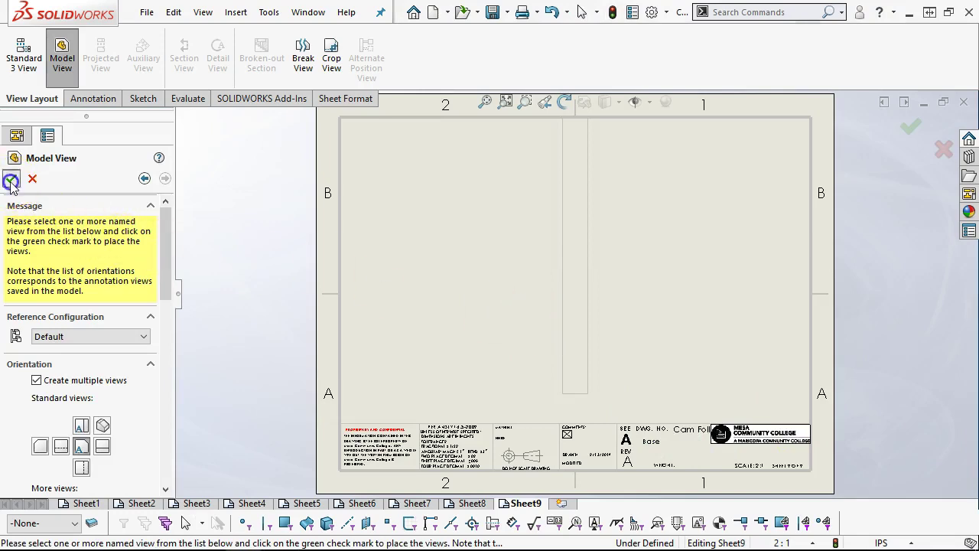
Rotate the rod's front view on Sheet9 by 90 degrees and move it further left and down.
left_click(556, 335)
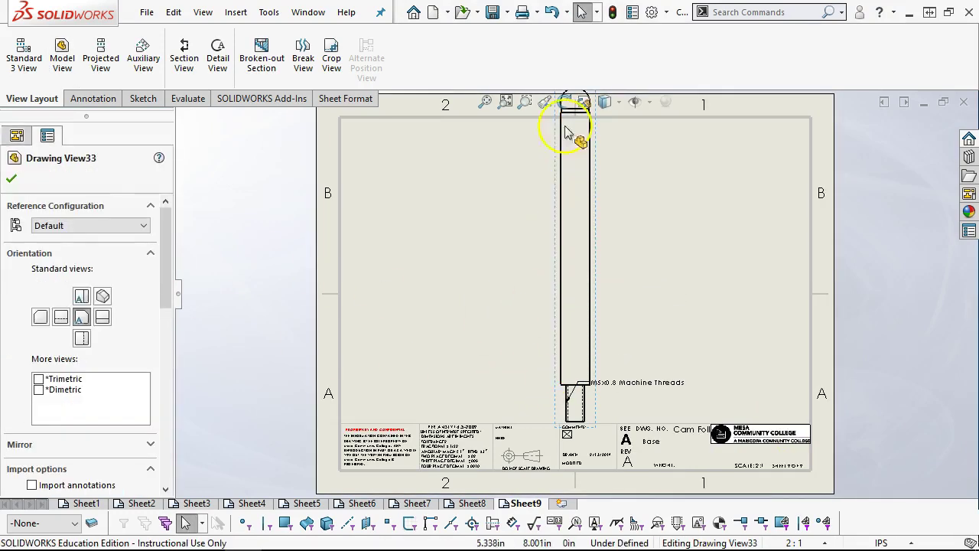
left_click(565, 102)
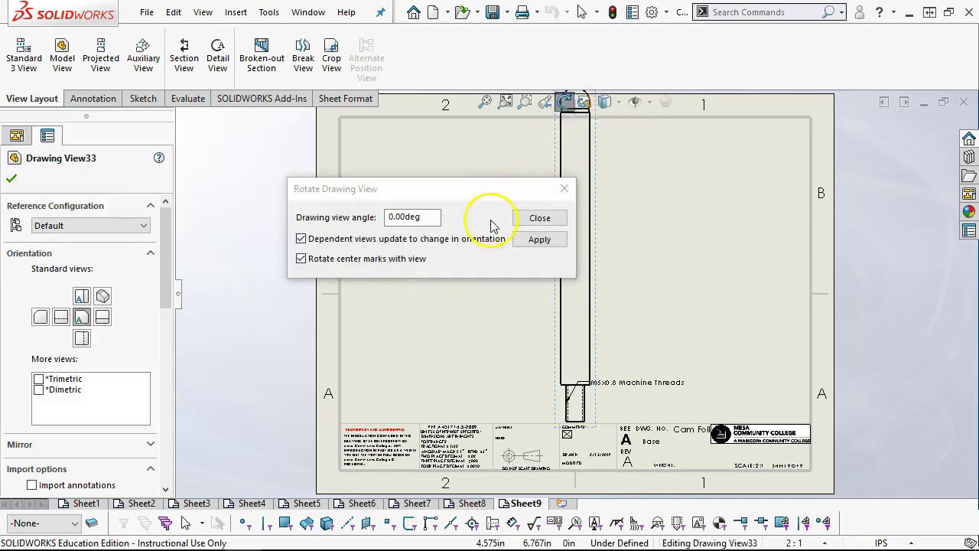
left_click(392, 216)
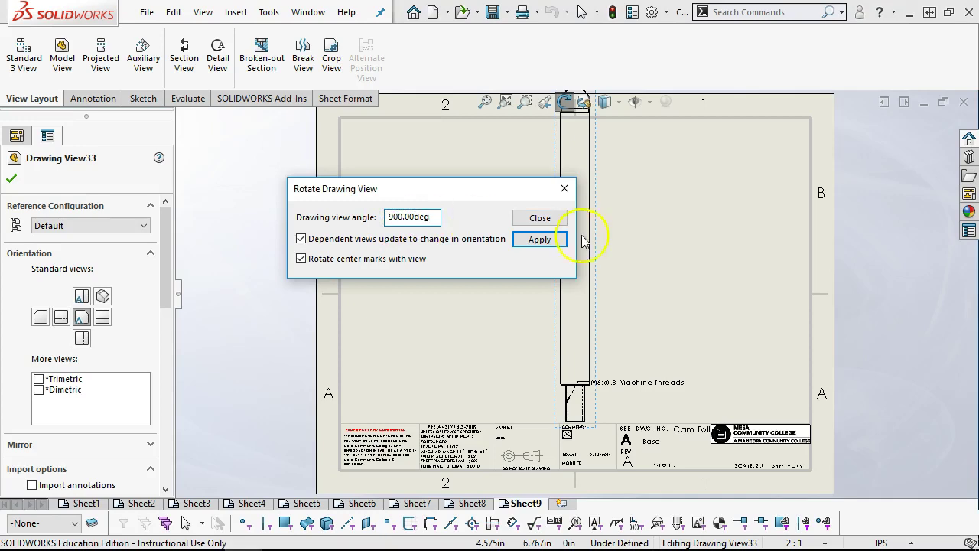
left_click(534, 243)
left_click(541, 217)
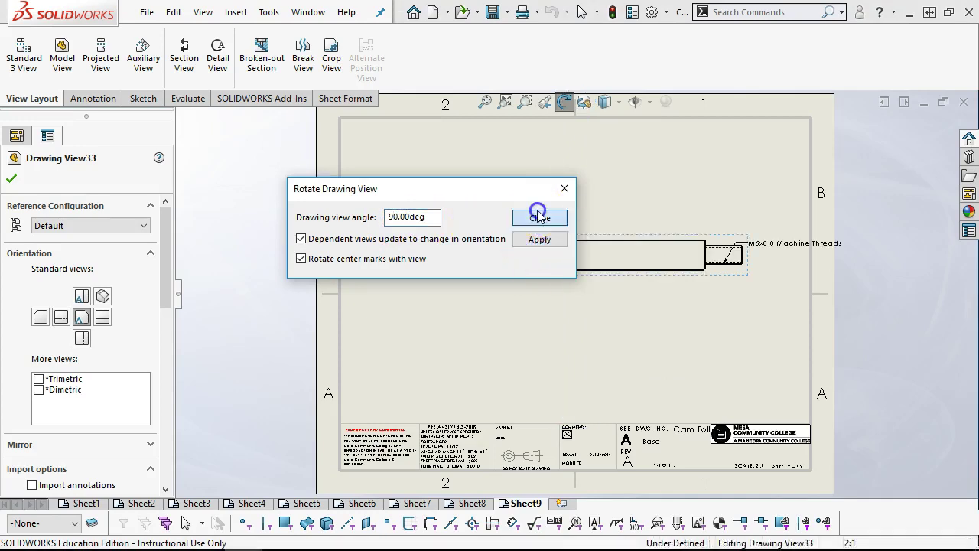
mouse_move(599, 281)
left_mouse_down()
mouse_move(569, 288)
mouse_move(559, 312)
left_mouse_up()
Set Sheet9's scale to 1:1 and move the M5x0.8 Machine Threads note below the rod's threaded end.
left_click(910, 541)
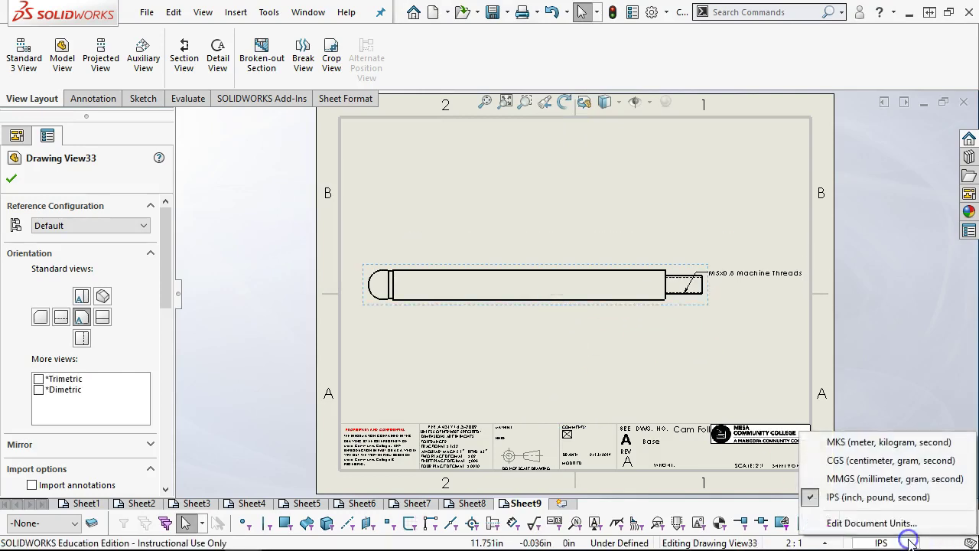
left_click(830, 541)
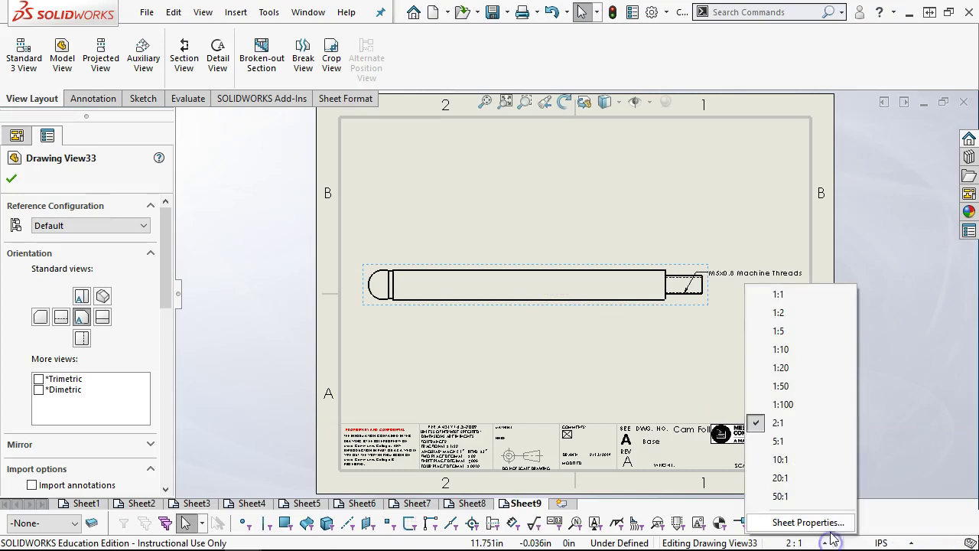
left_click(791, 300)
left_click_drag(562, 304, 535, 307)
left_click(673, 273)
left_click_drag(674, 274, 623, 354)
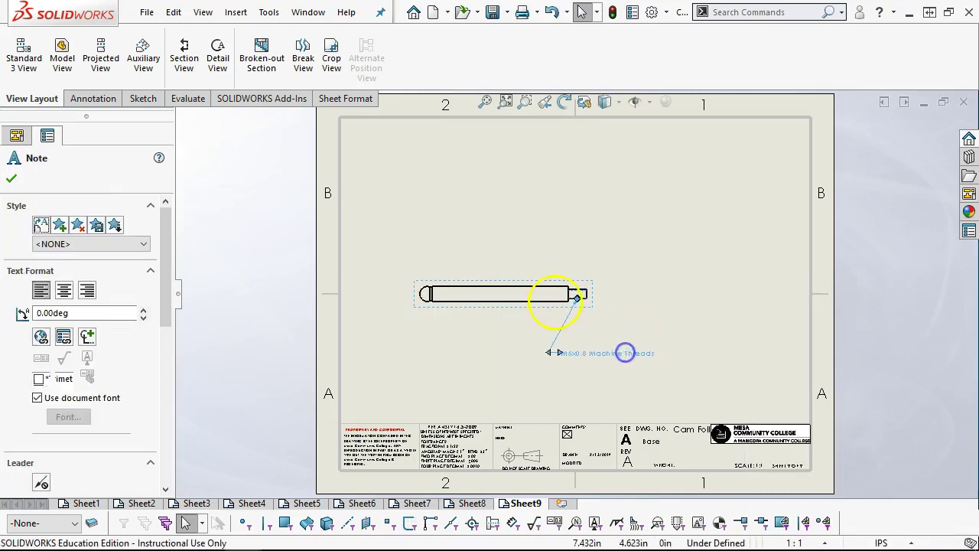
Project an end view to the right of the rod's front view and an isometric view above and to its right.
left_click(540, 306)
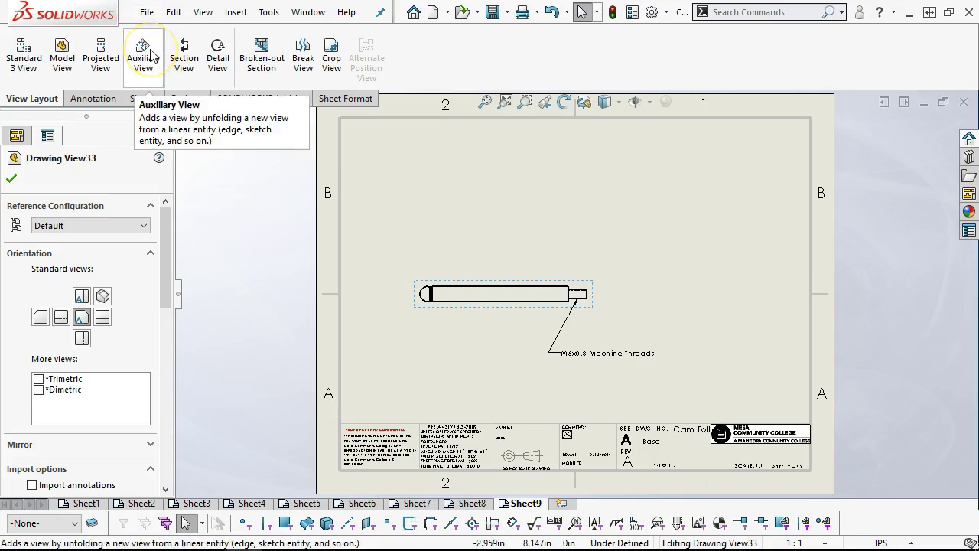
left_click(88, 58)
left_click(708, 294)
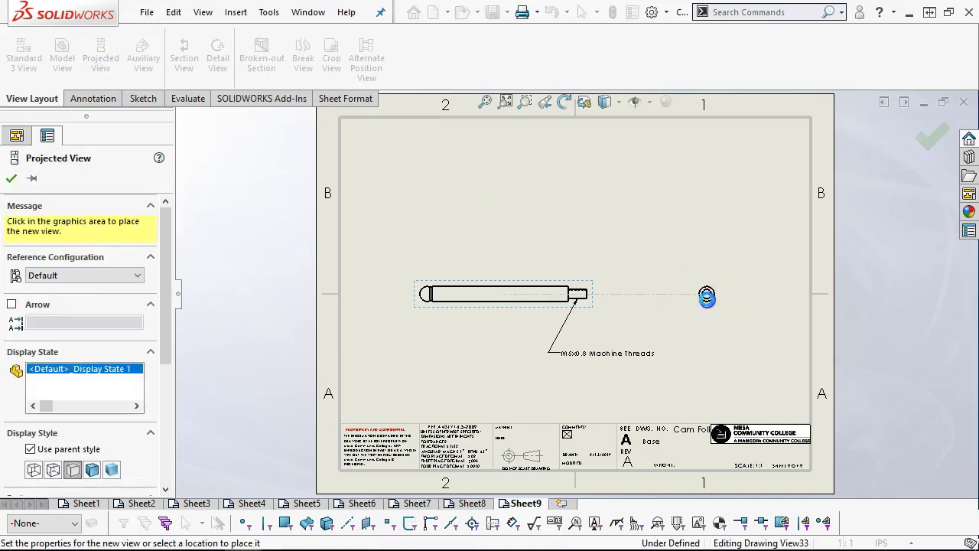
left_click(667, 290)
left_click(576, 292)
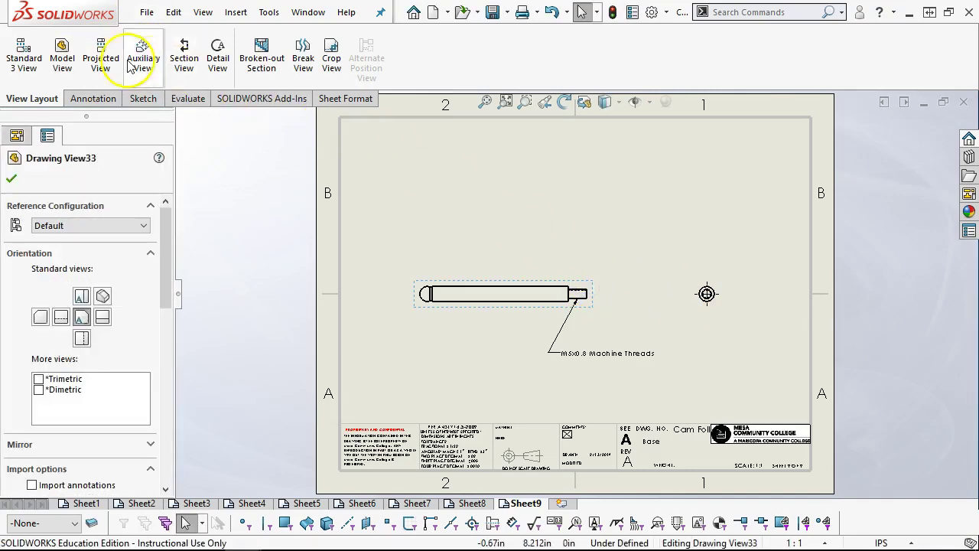
left_click(100, 56)
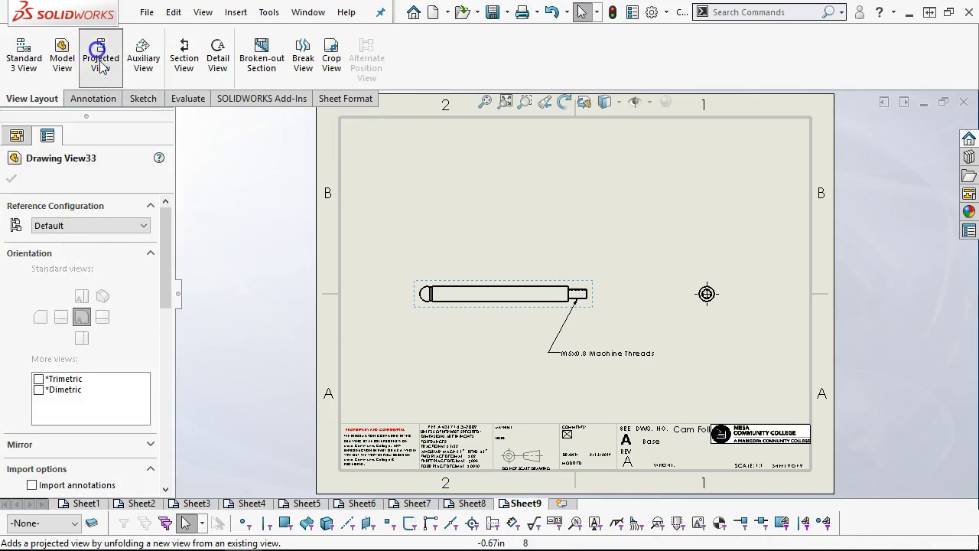
left_click(699, 232)
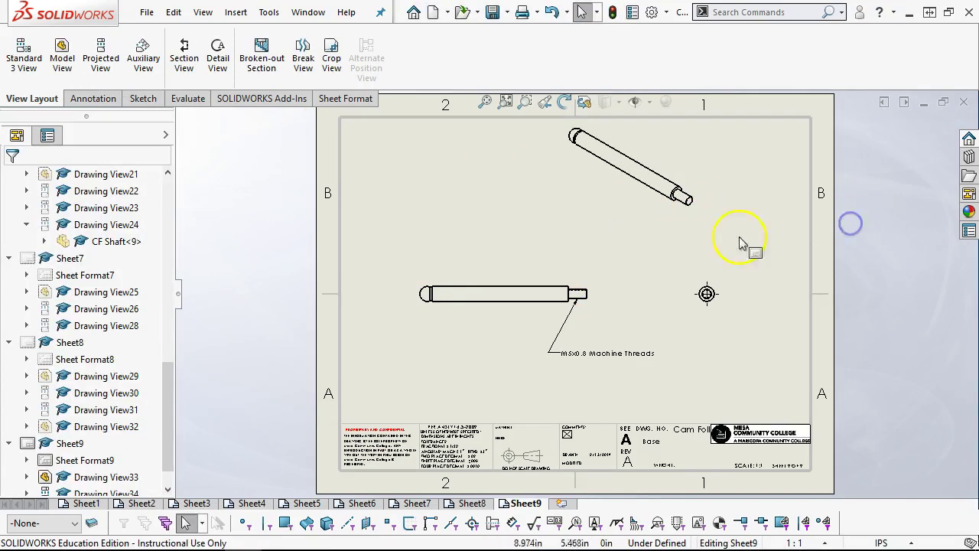
Examine the threaded end and the rounded end of the rod in the front view up close.
scroll(577, 314, "down", 3)
scroll(575, 310, "down", 3)
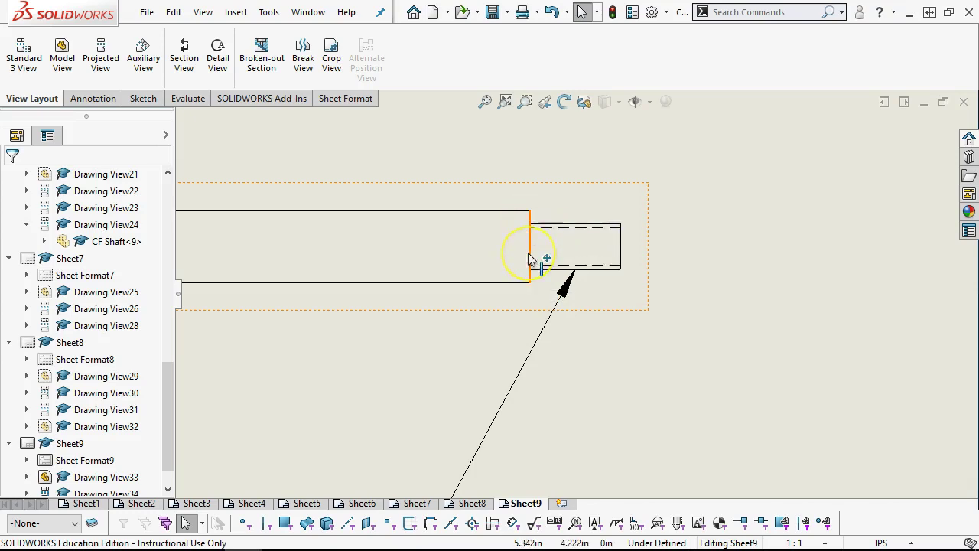
mouse_move(535, 245)
left_mouse_down()
mouse_move(534, 218)
mouse_move(505, 267)
mouse_move(438, 274)
mouse_move(456, 283)
left_mouse_up()
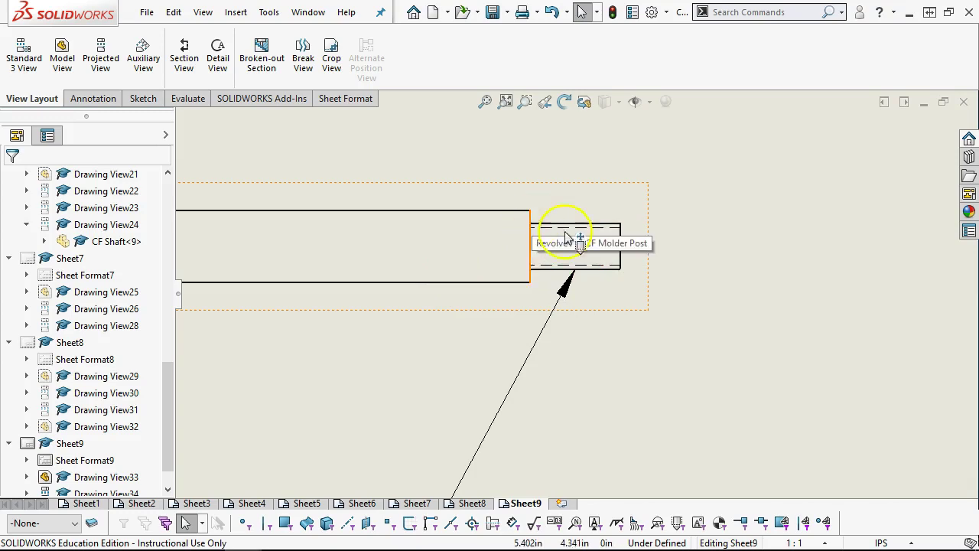
scroll(638, 261, "up", 8)
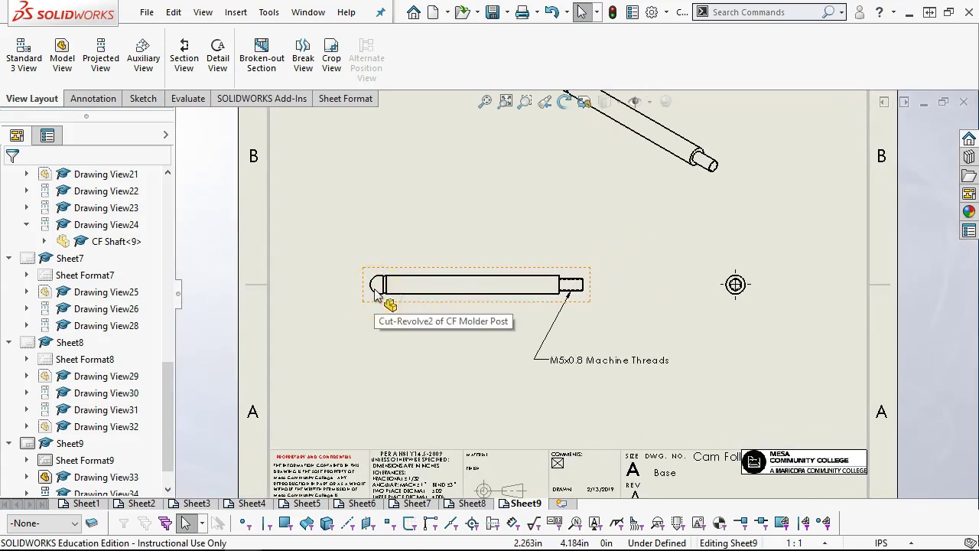
scroll(377, 295, "down", 3)
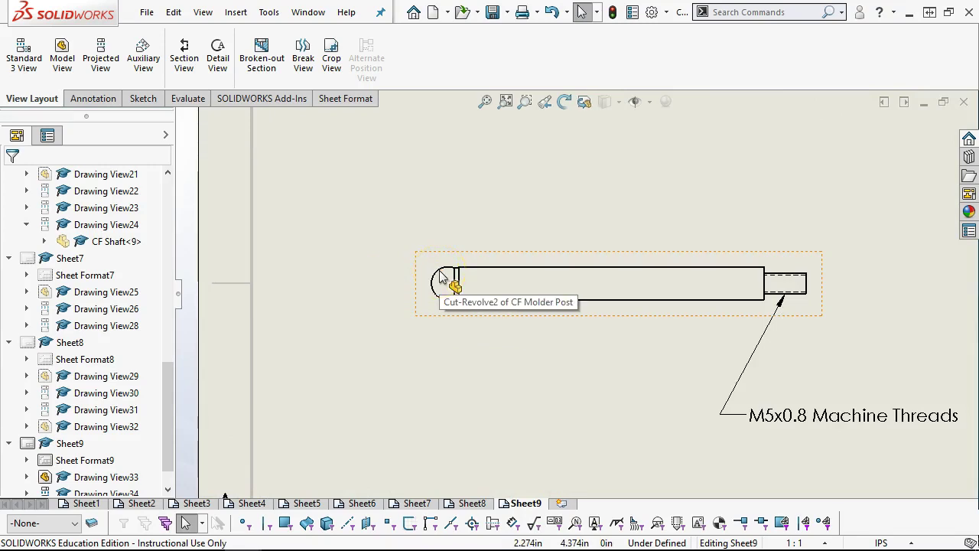
left_click(486, 101)
Move the rod's isometric view toward the sheet's upper right corner, the front view slightly up and left, and the end view slightly left.
left_click_drag(616, 219, 706, 222)
left_click(743, 339)
left_click_drag(527, 311, 523, 303)
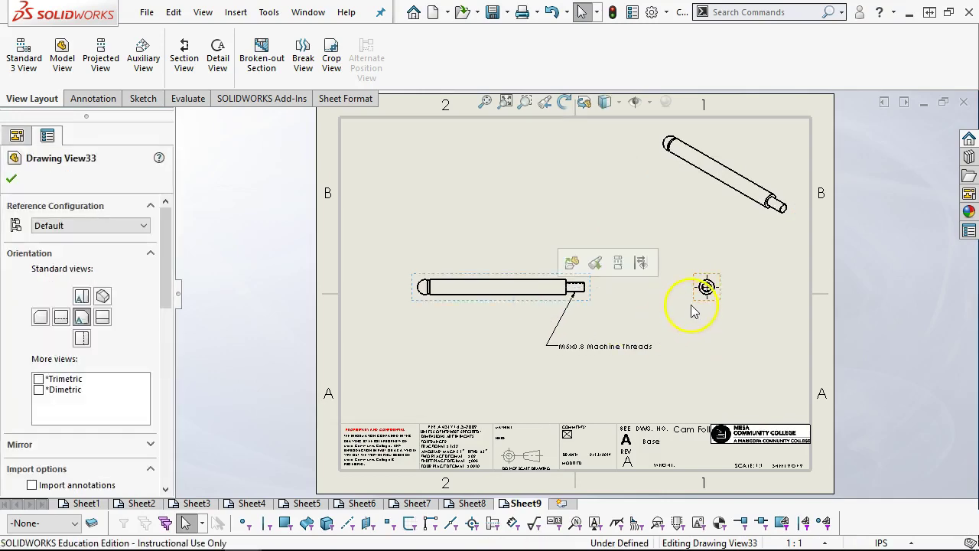
left_click_drag(693, 306, 683, 305)
Save the drawing and update the views on its inactive sheets.
left_click(703, 348)
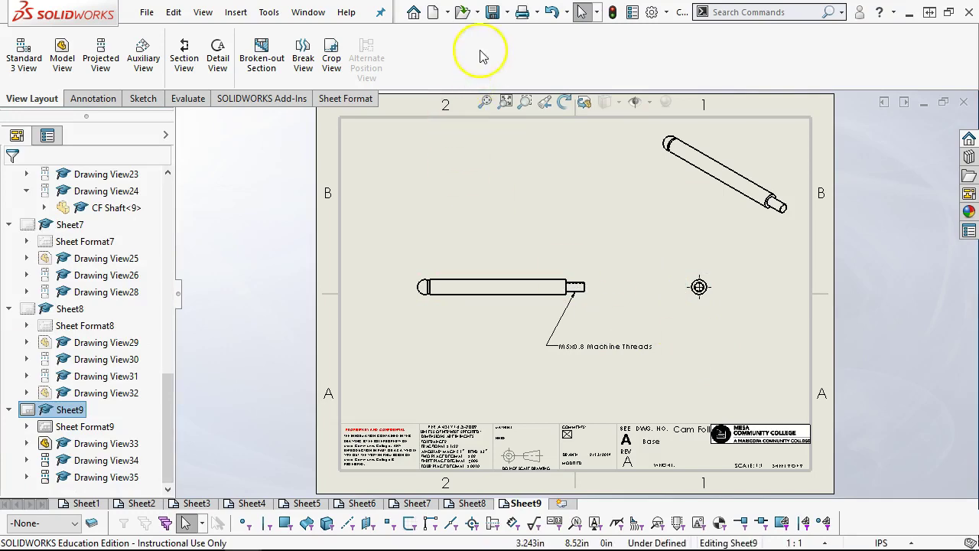
left_click(493, 11)
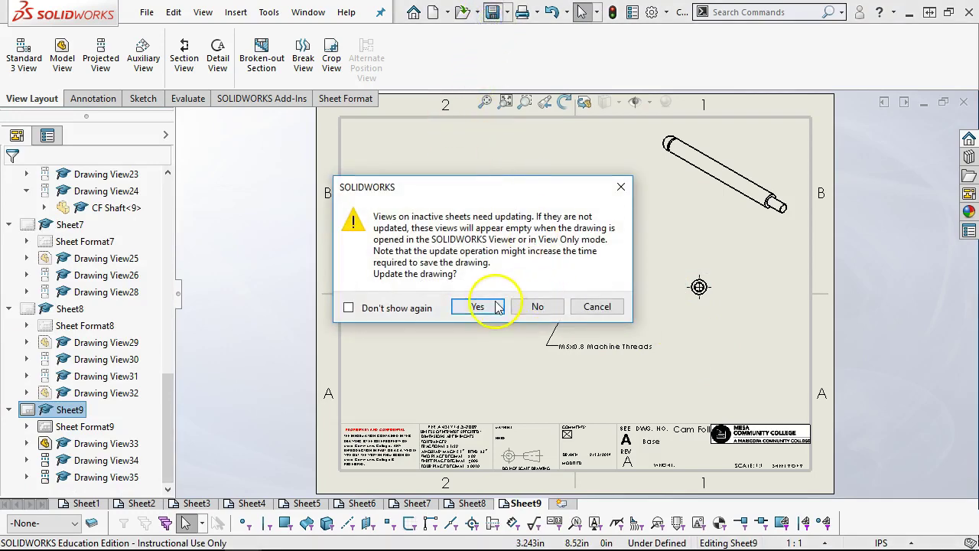
left_click(495, 301)
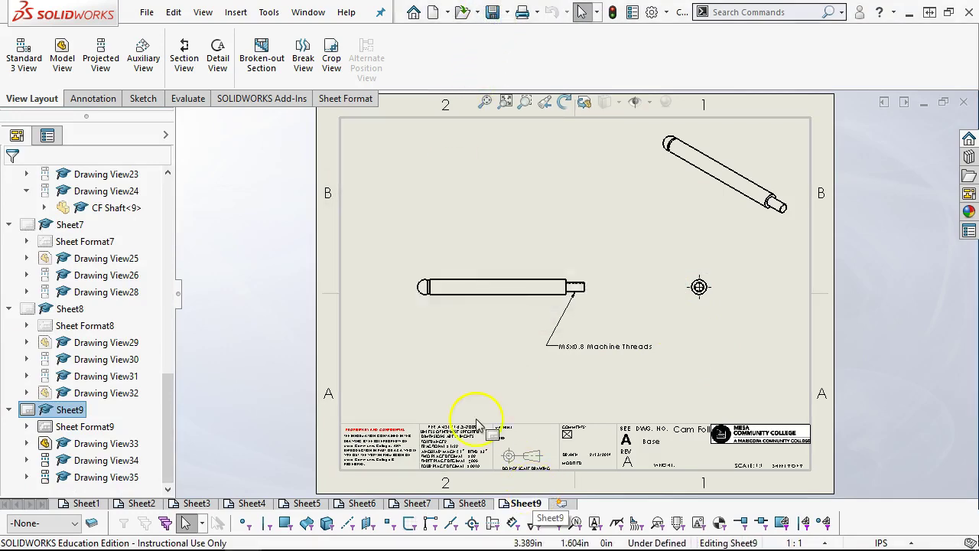
Inspect the Cam Follower assembly from several angles, including its base cap, and return to the drawing's Sheet9.
left_click(308, 12)
left_click(346, 179)
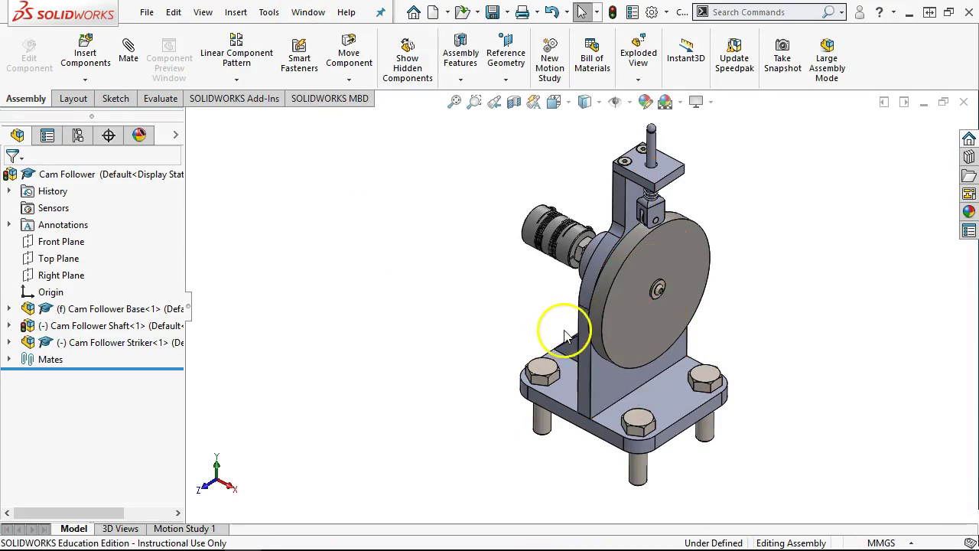
left_click(633, 198)
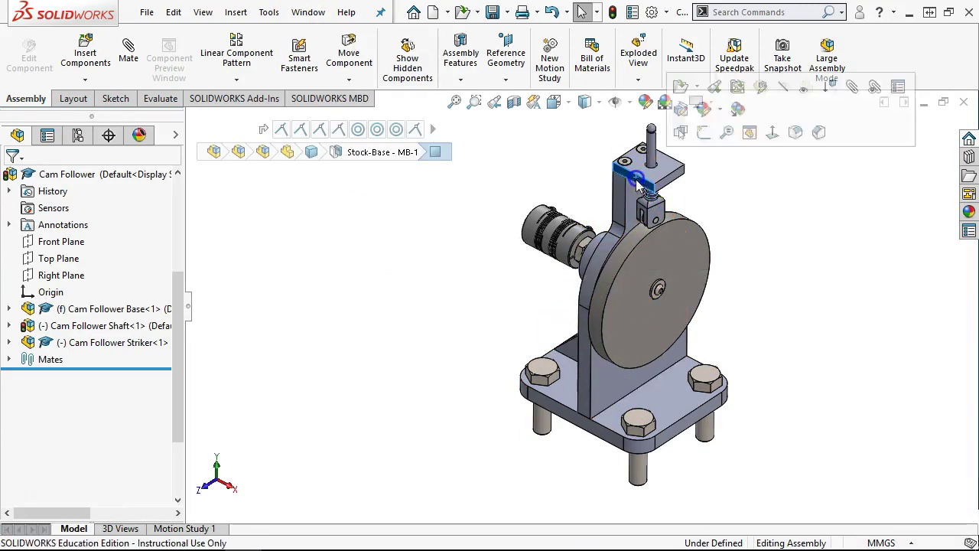
middle_click_drag(633, 197, 834, 278)
scroll(650, 288, "down", 2)
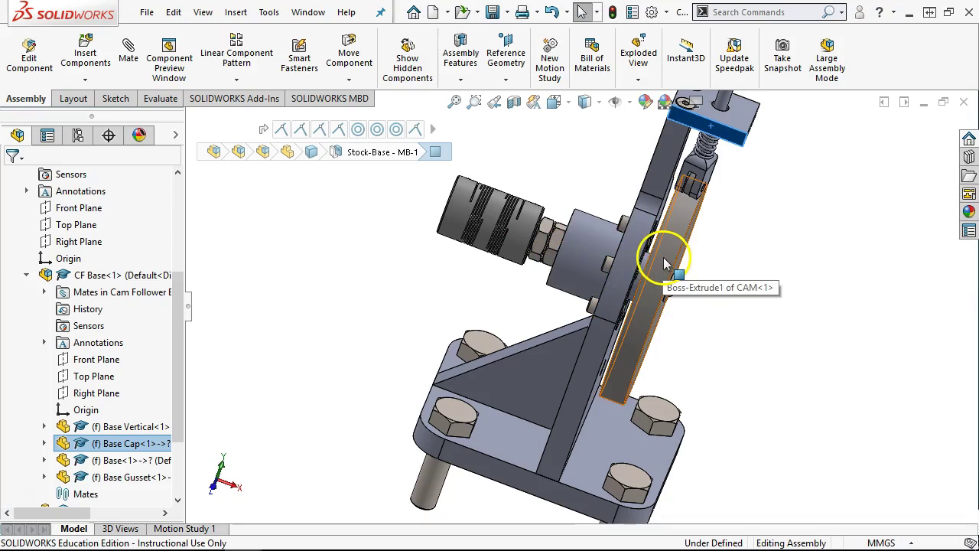
middle_click_drag(801, 264, 762, 253)
scroll(763, 242, "up", 2)
left_click(308, 12)
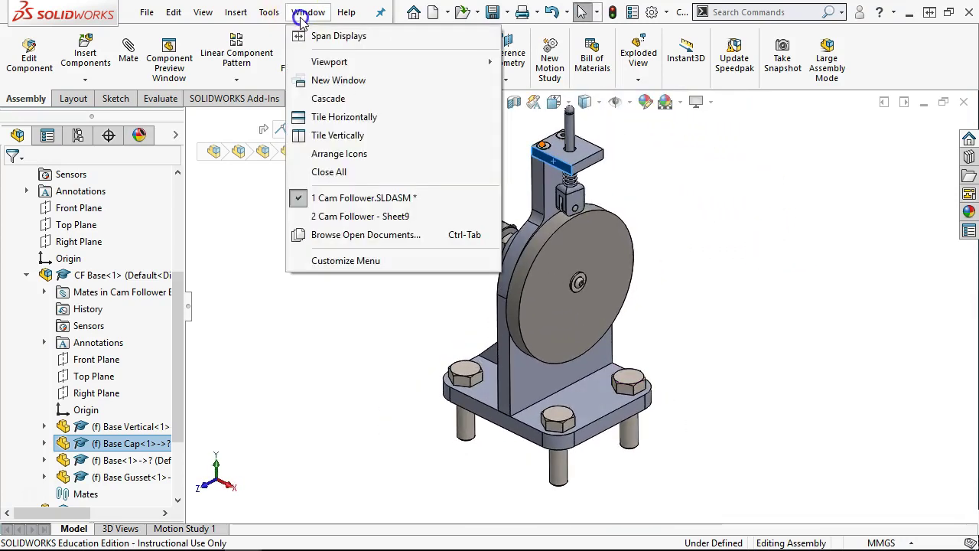
left_click(366, 217)
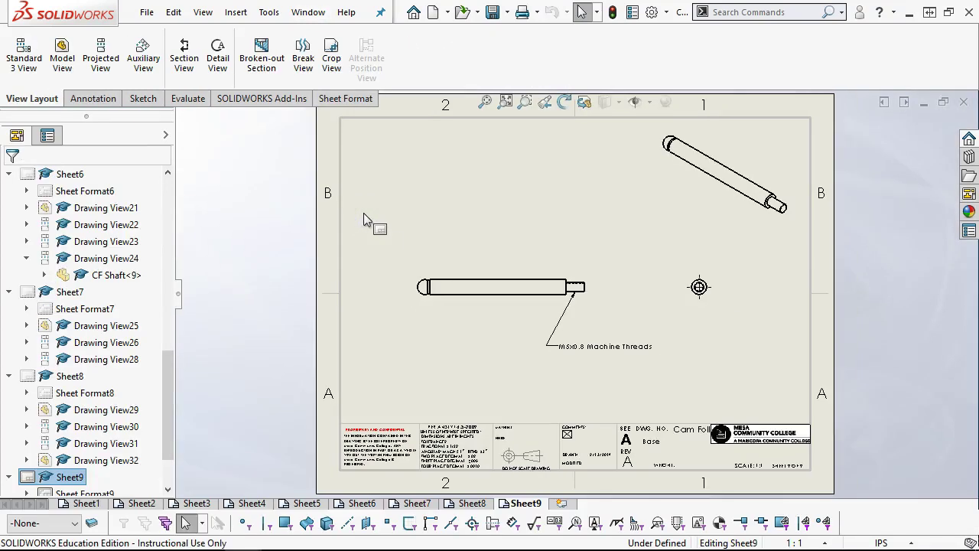
left_click(478, 308)
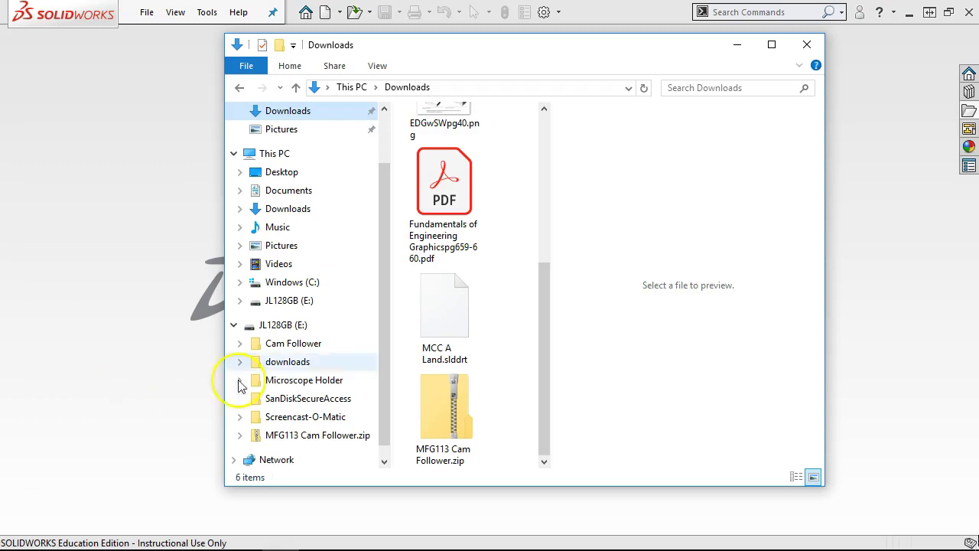
Extract MFG113 Cam Follower.zip from the Downloads folder into a folder named MFG113 Cam Follower.
left_click(288, 112)
left_click_drag(546, 275, 557, 435)
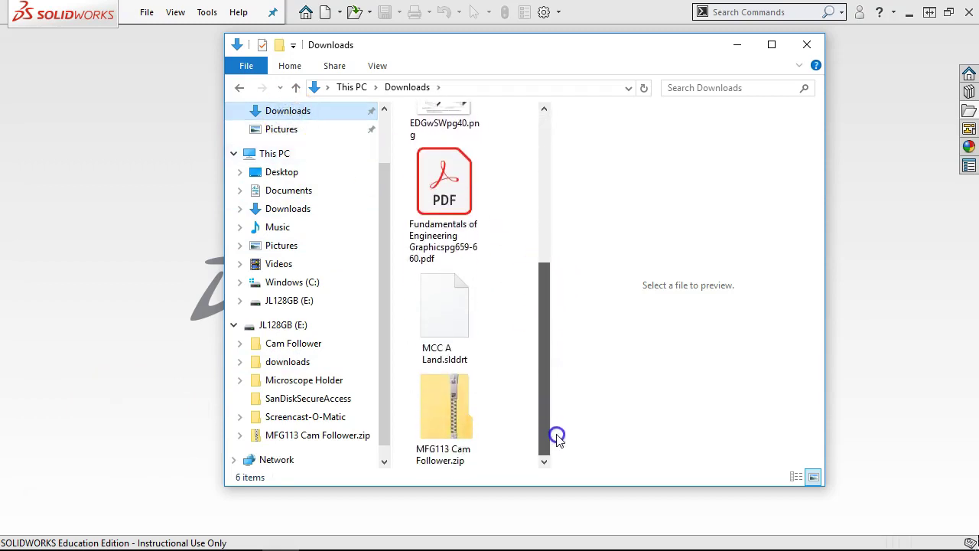
left_click(466, 433)
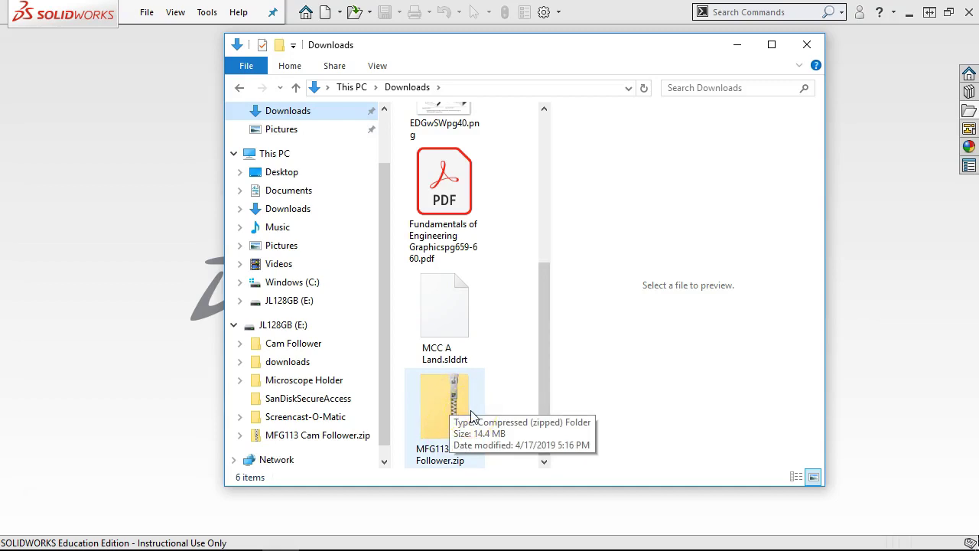
left_click(460, 410)
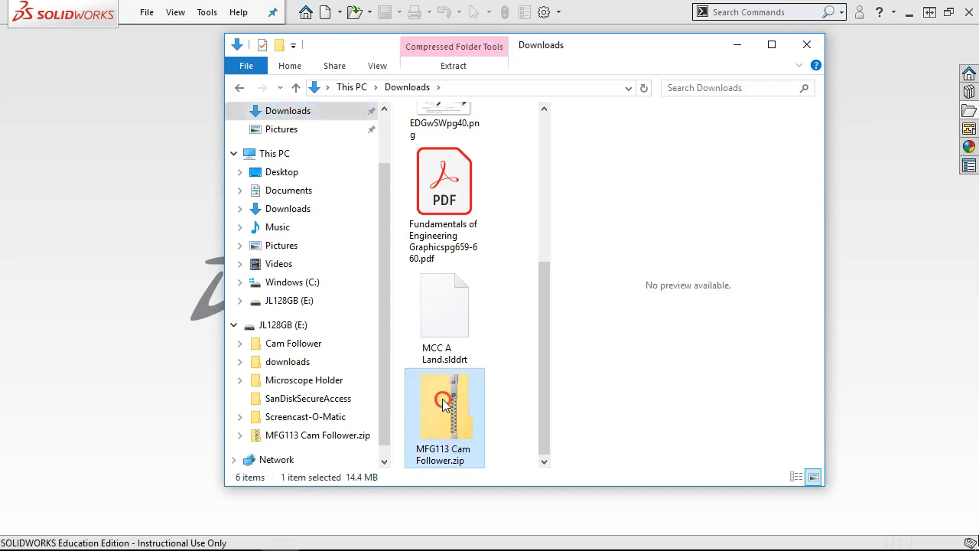
right_click(442, 399)
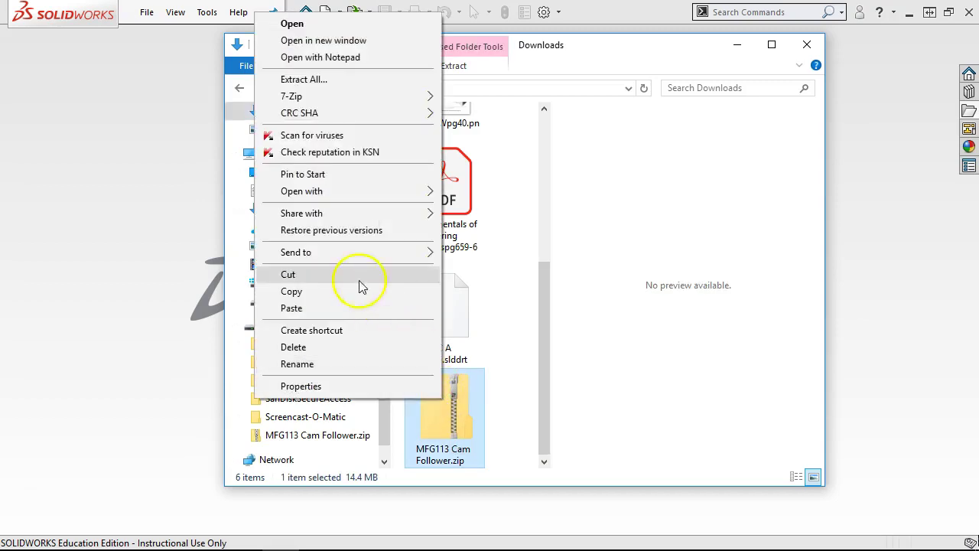
left_click(302, 79)
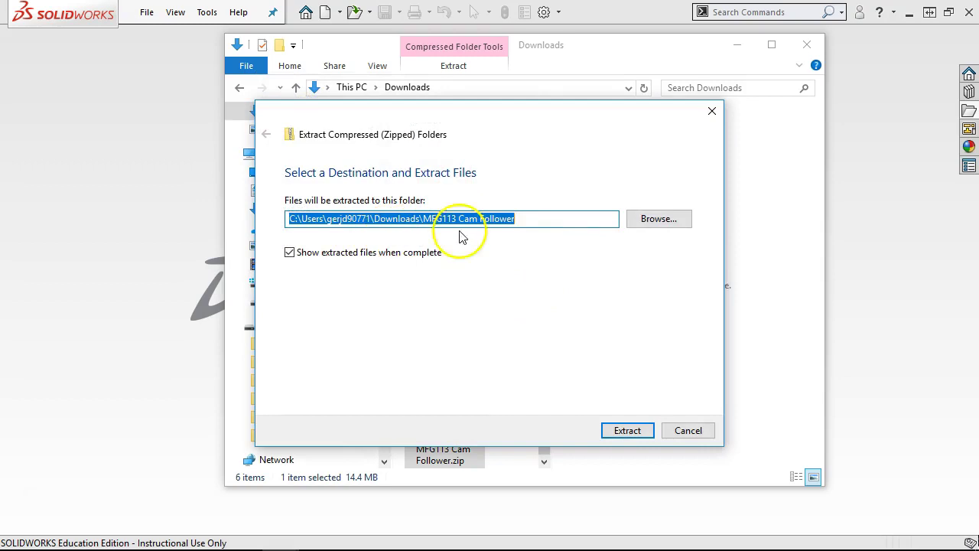
left_click(624, 430)
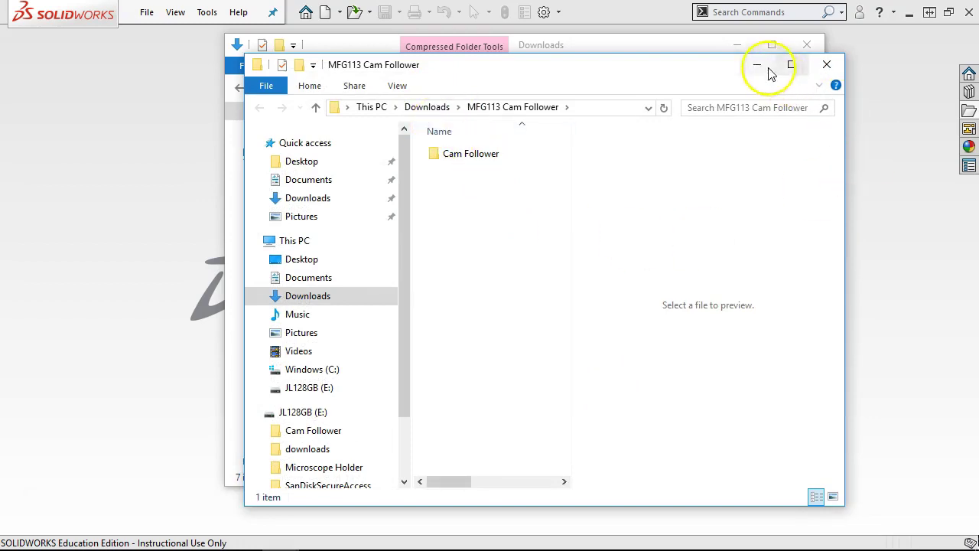
Clear away the folder windows and open Cam Follower.SLDDRW from Downloads\MFG113 Cam Follower\Cam Follower, opening any referenced documents that have changed.
left_click(807, 44)
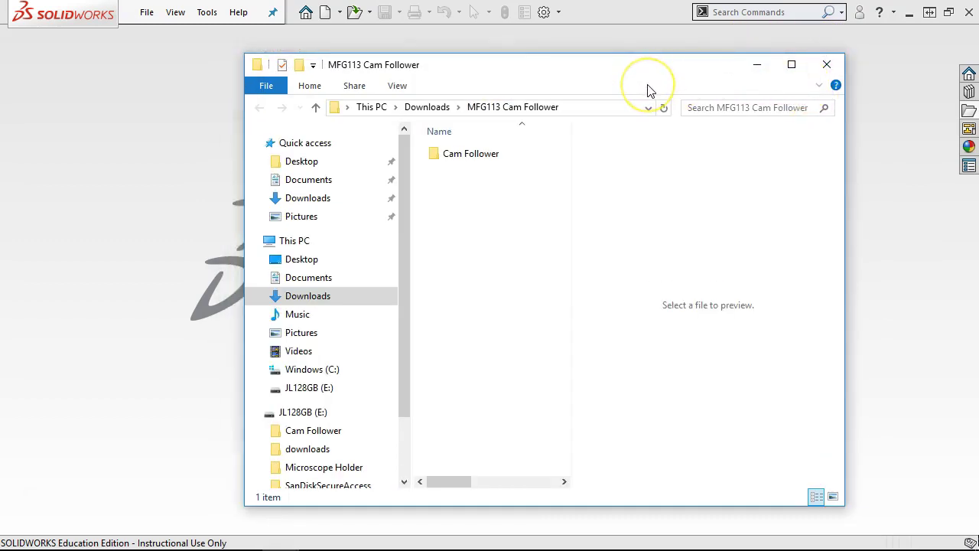
left_click(754, 68)
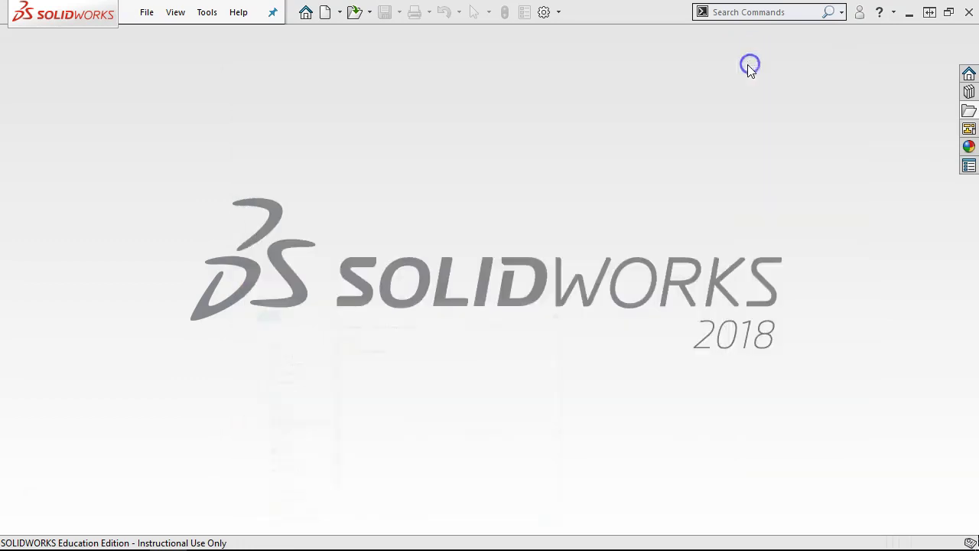
left_click(352, 14)
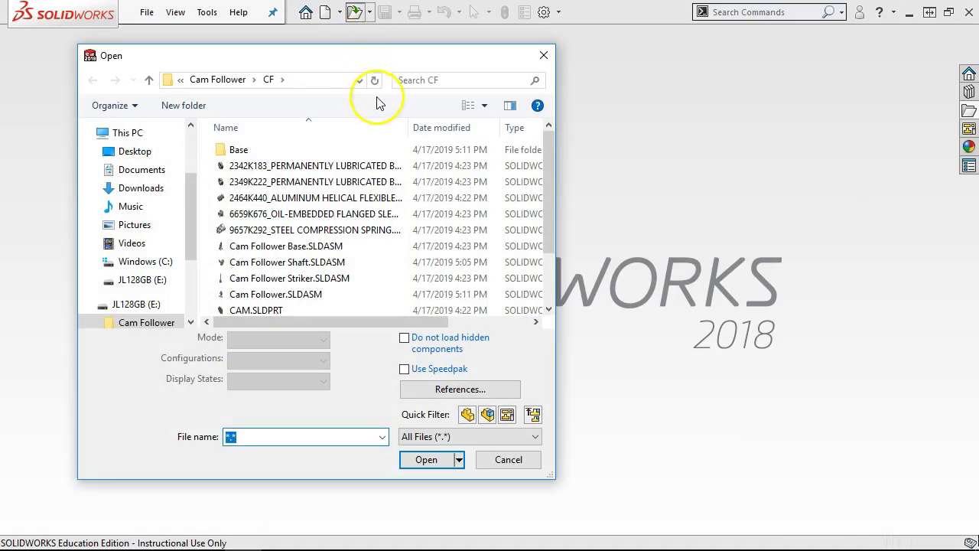
left_click(134, 189)
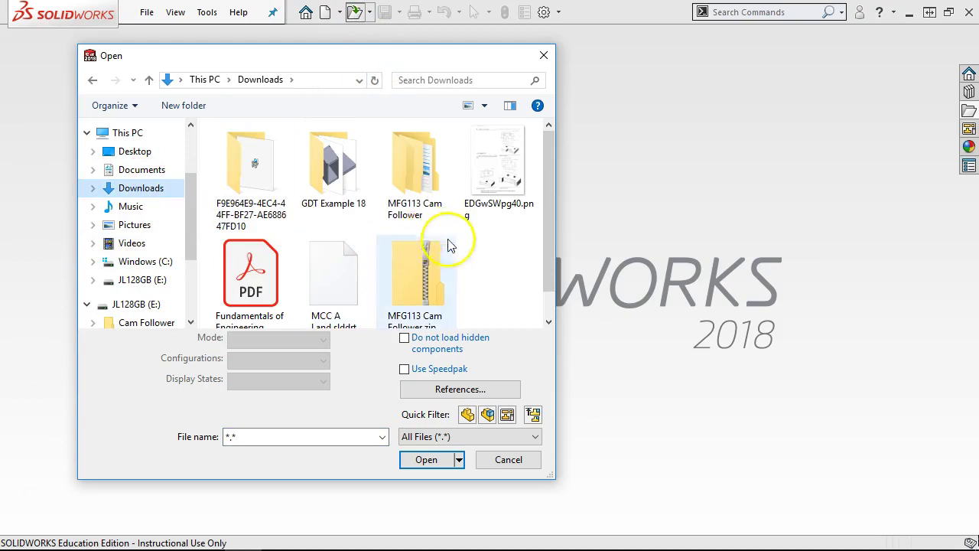
double_click(410, 173)
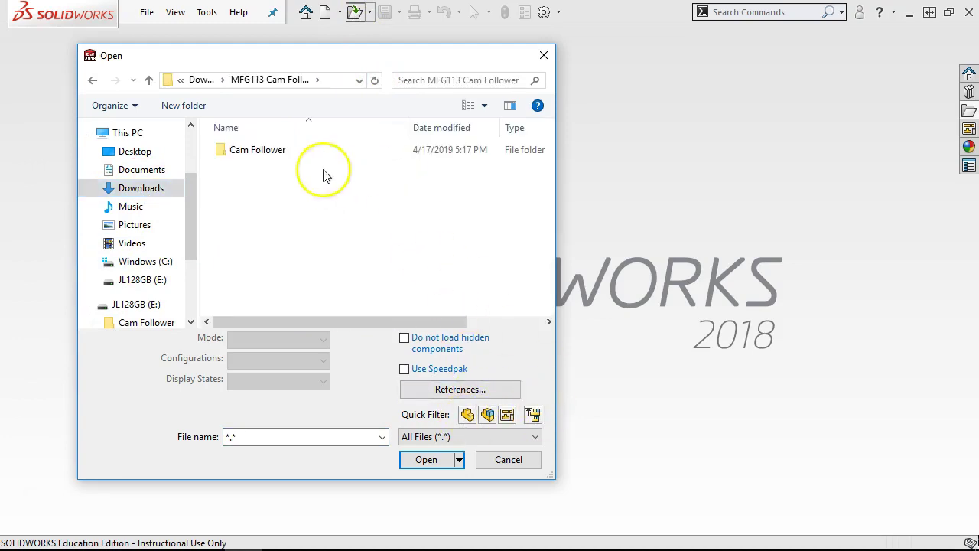
double_click(275, 151)
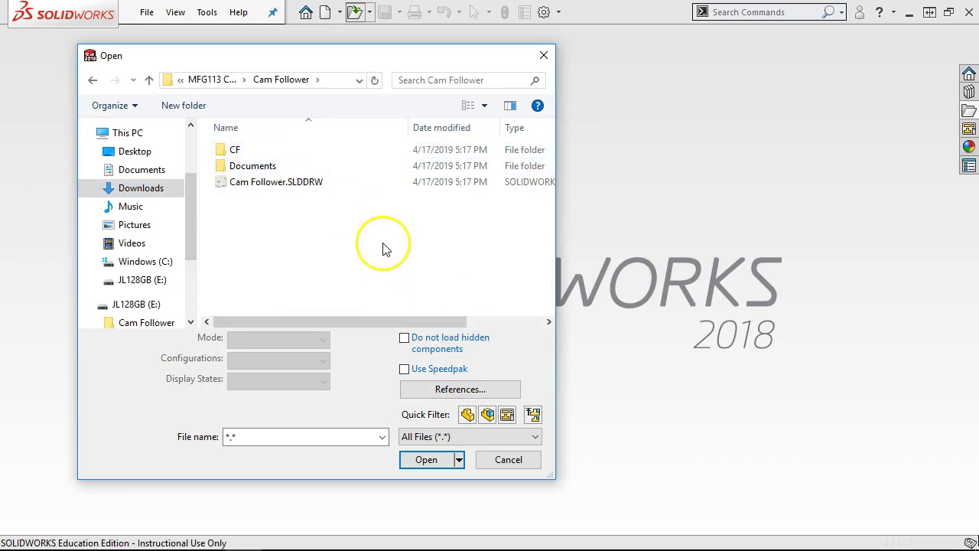
left_click(272, 184)
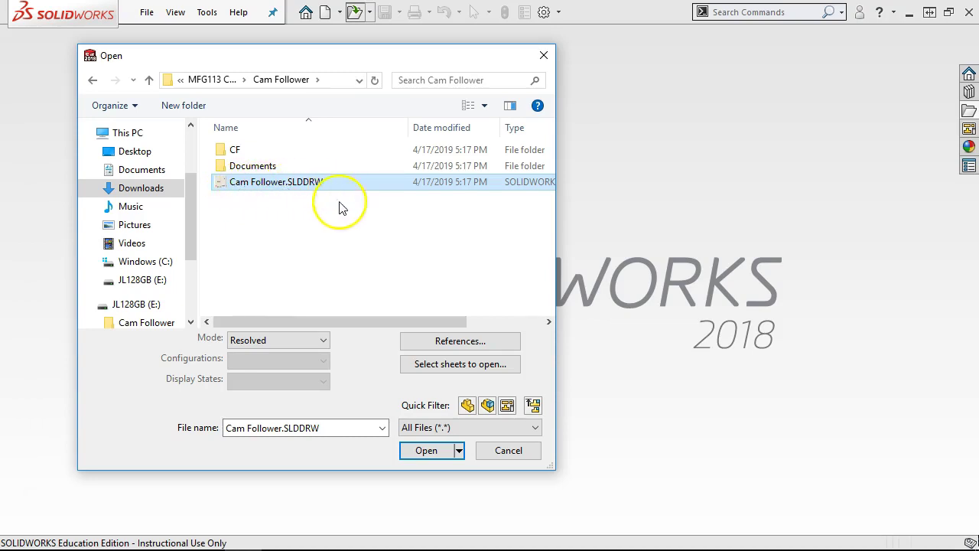
left_click(426, 451)
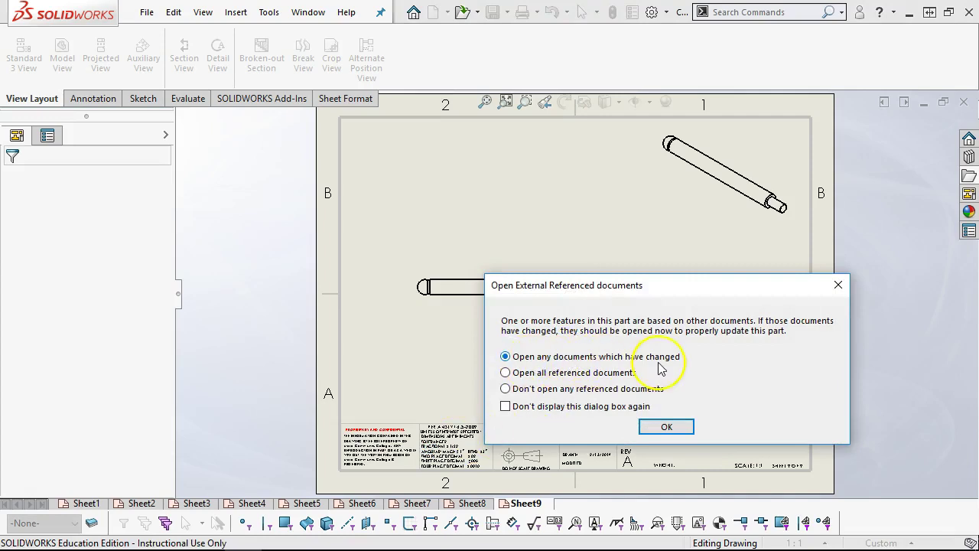
left_click(667, 426)
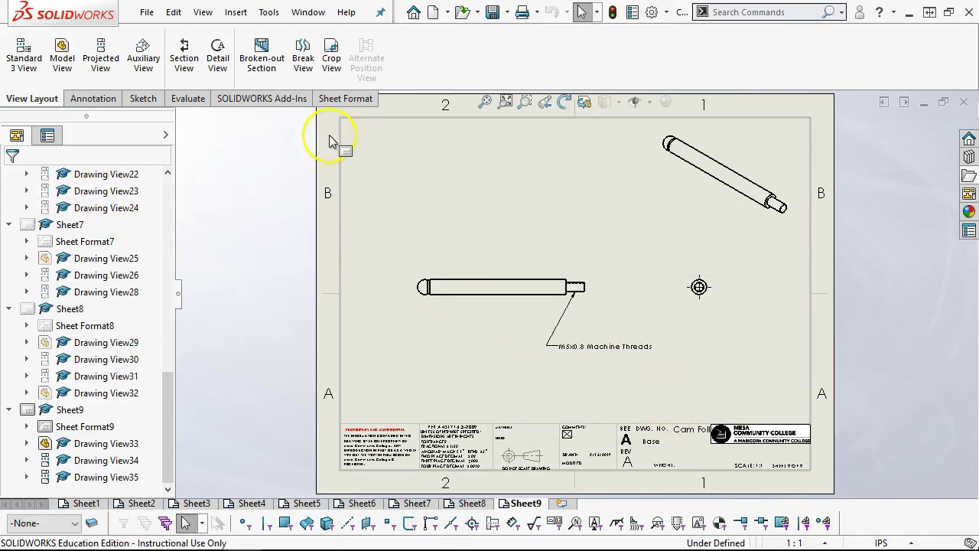
Find the drawing's references, examine the folder locations through the whole nested list, and return to Sheet1.
left_click(141, 15)
left_click(219, 331)
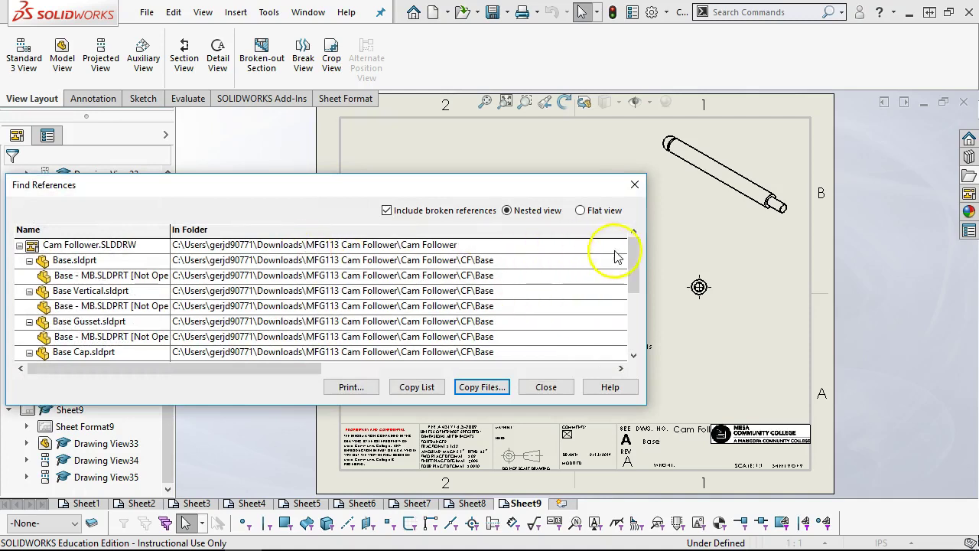
left_click_drag(634, 254, 643, 322)
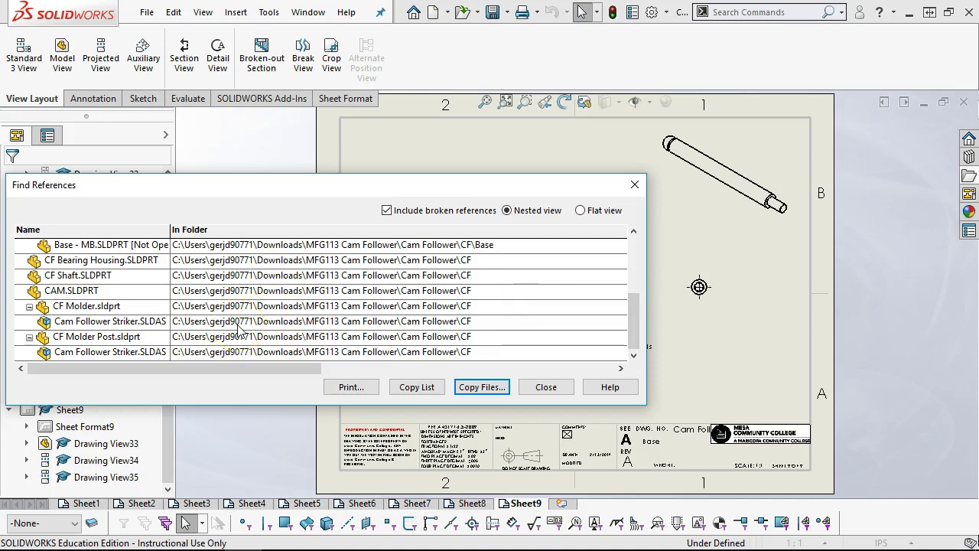
left_click_drag(632, 324, 634, 263)
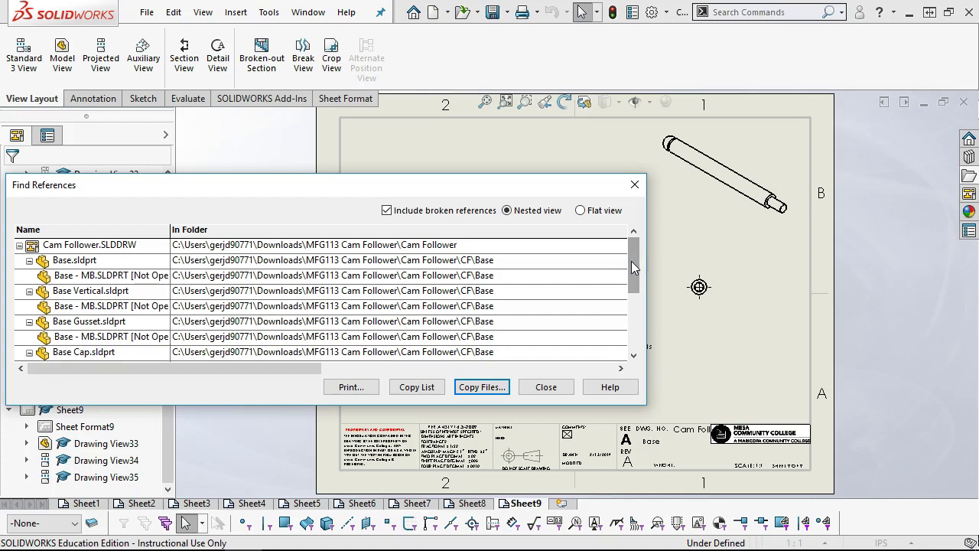
left_click(538, 388)
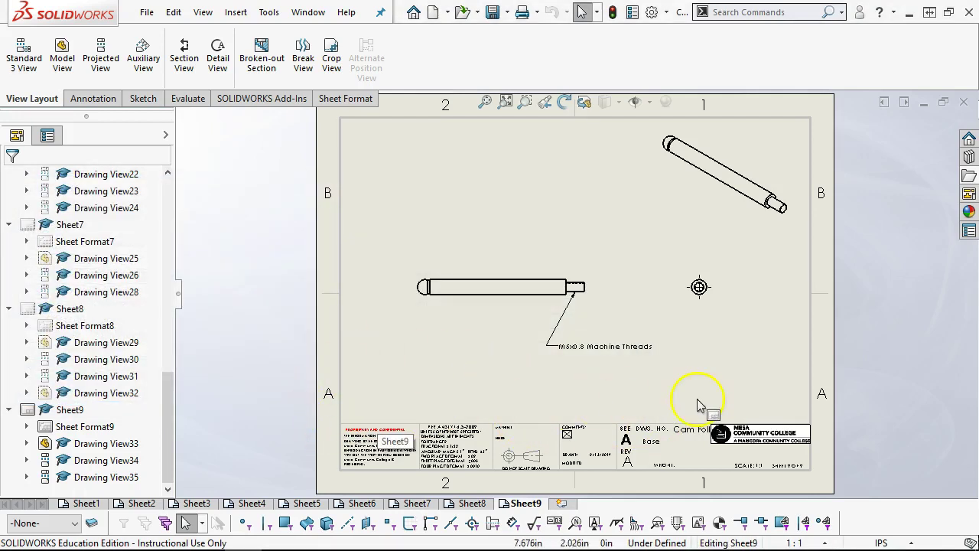
left_click(96, 505)
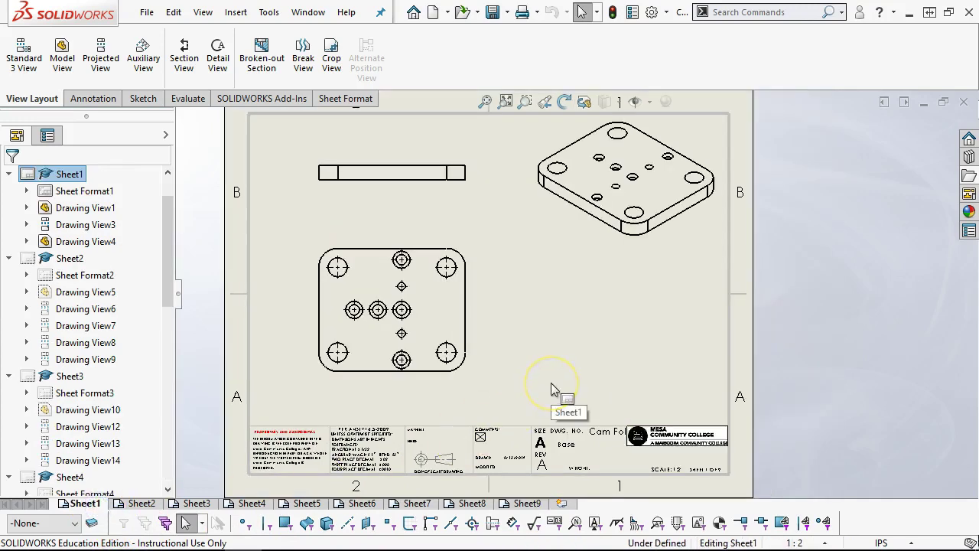